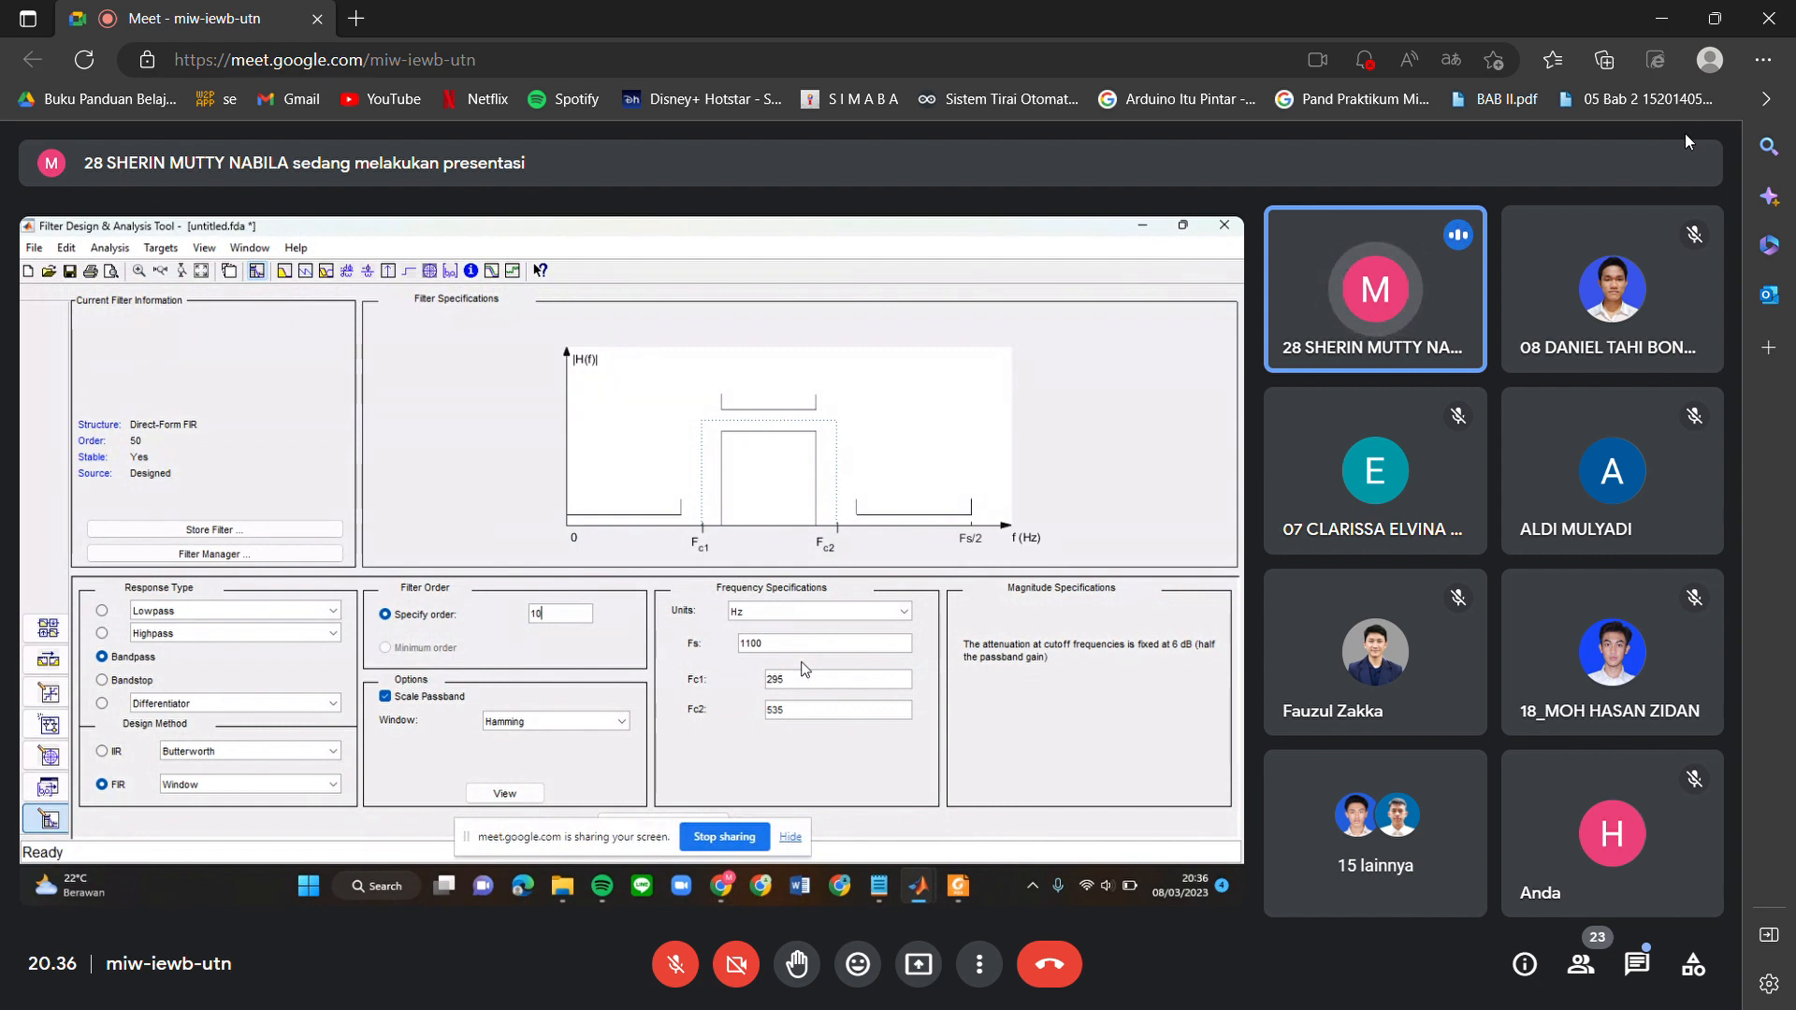
# Open the in-call chat and send the message "harus" to everyone.
pyautogui.click(1636, 963)
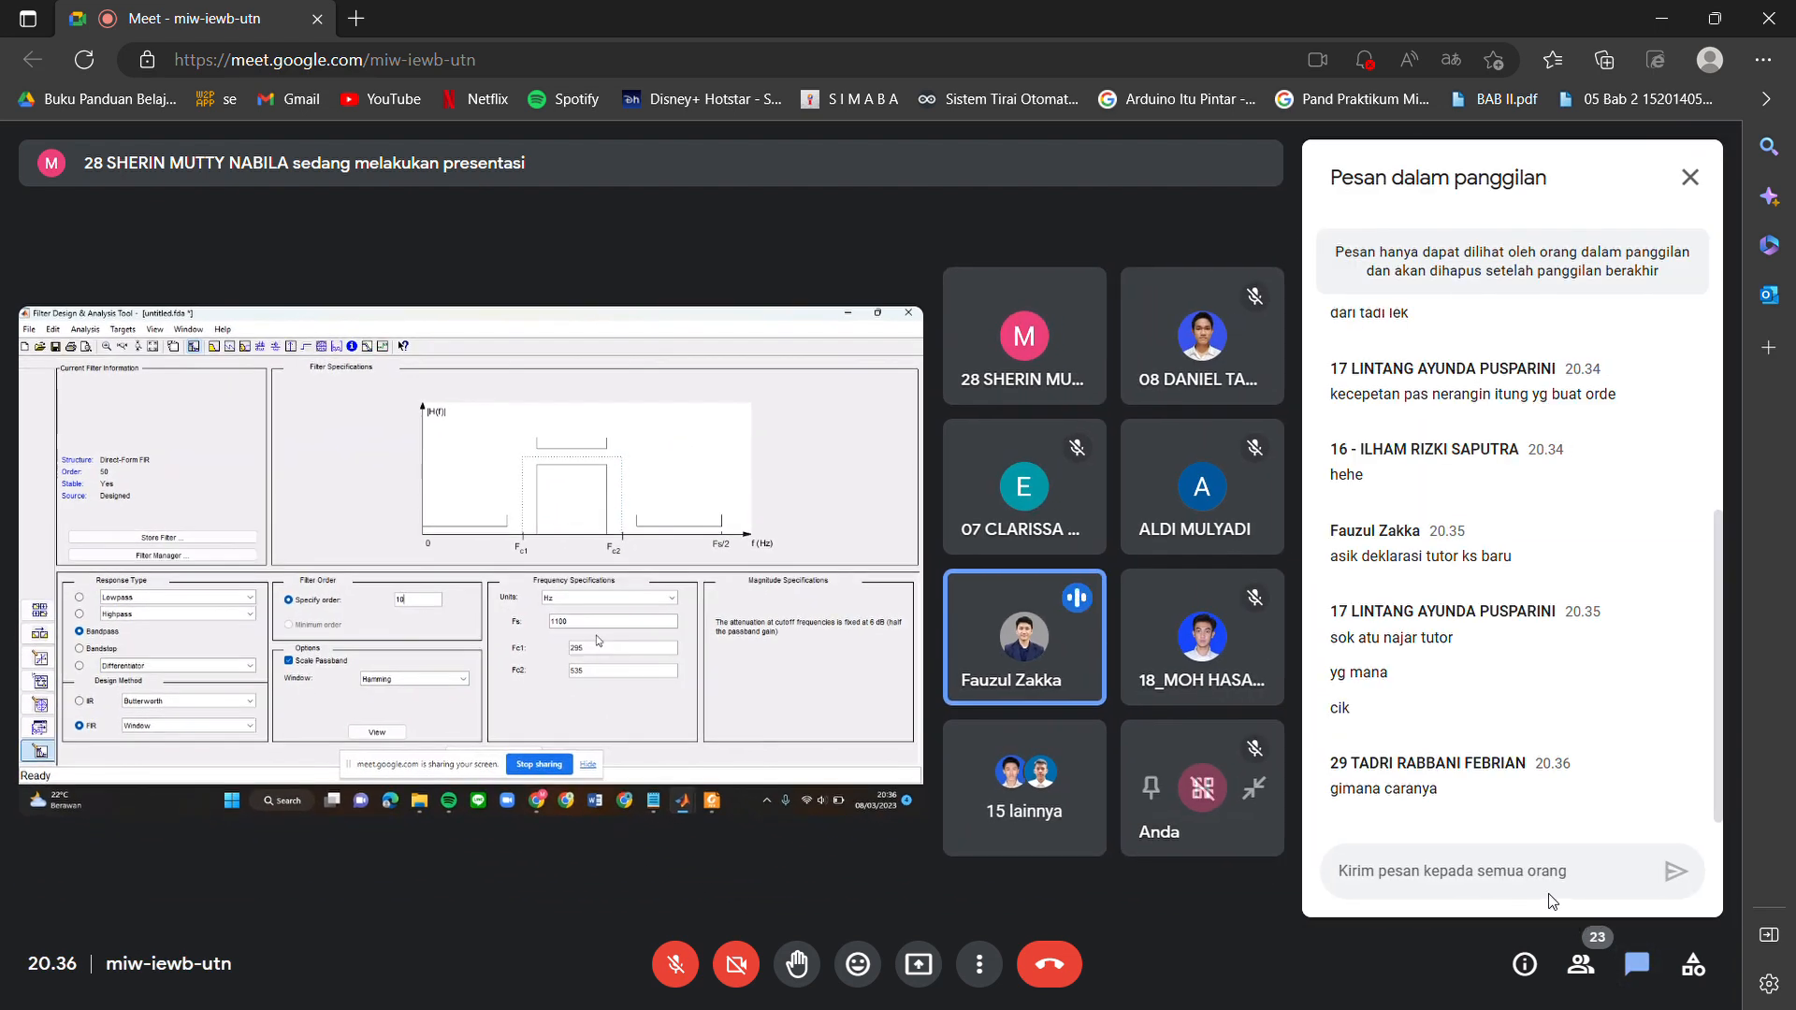
pyautogui.write('h')
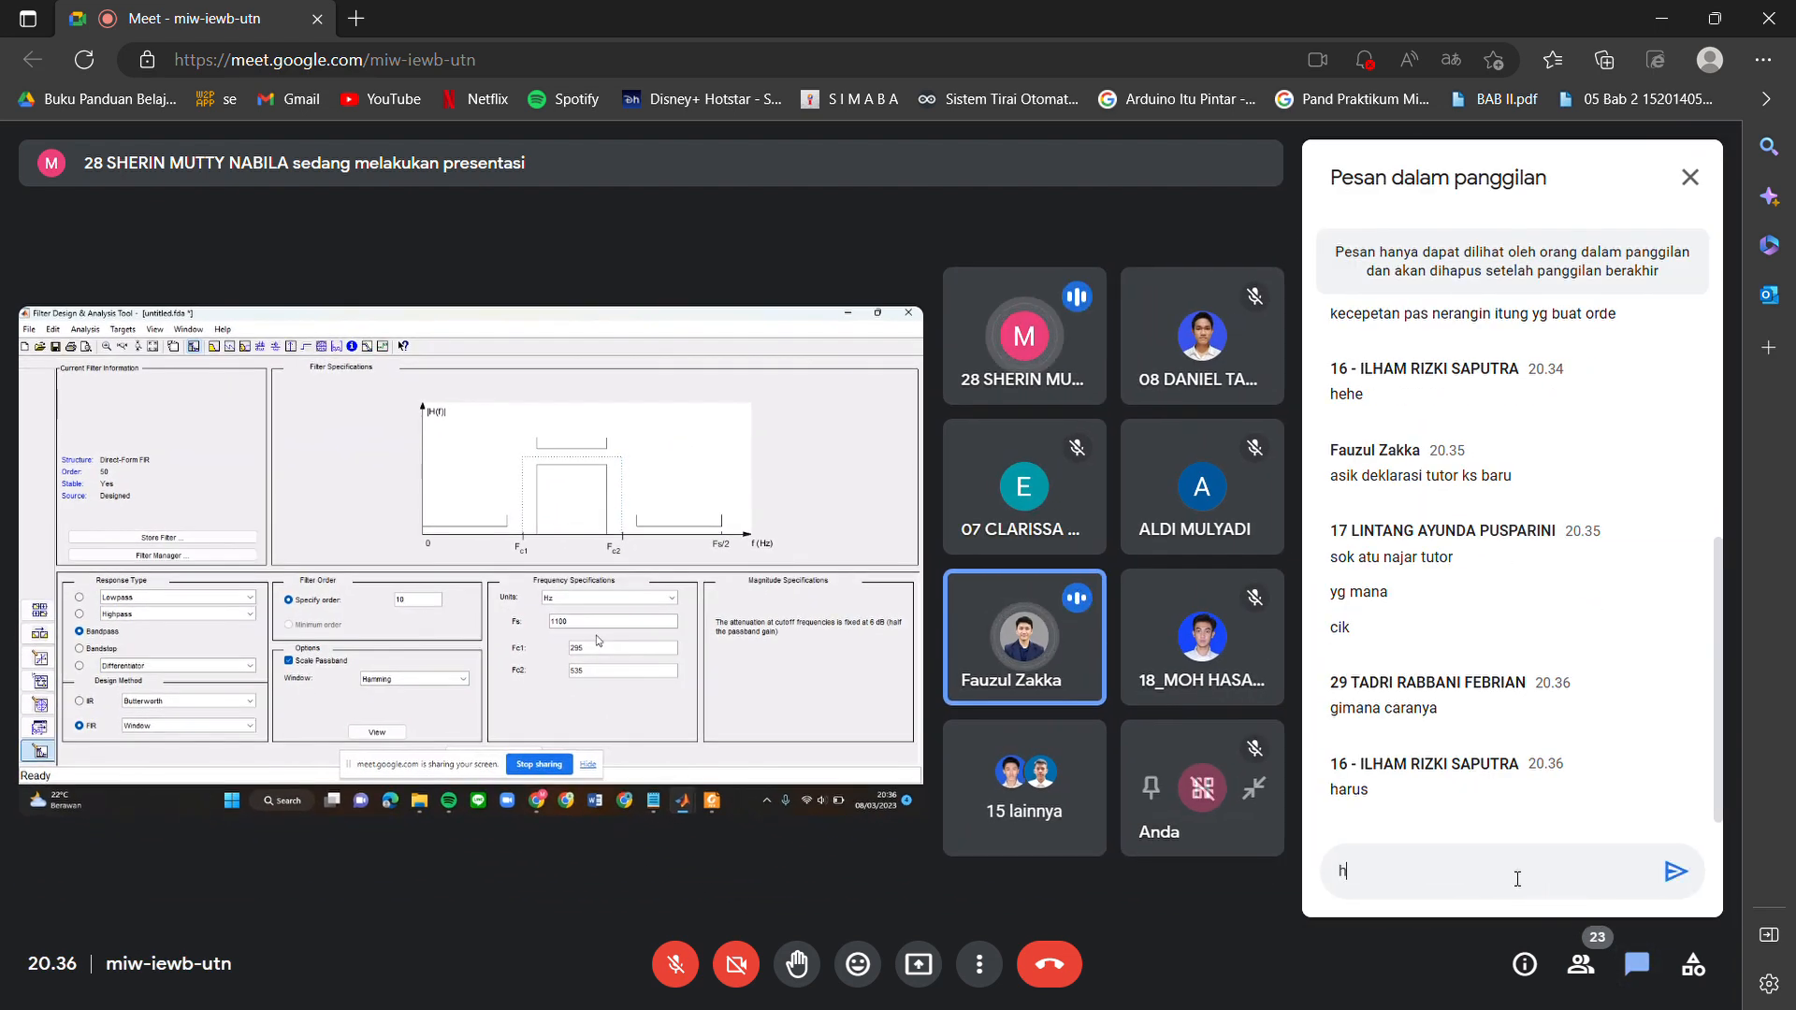
pyautogui.write('arus')
pyautogui.press('Return')
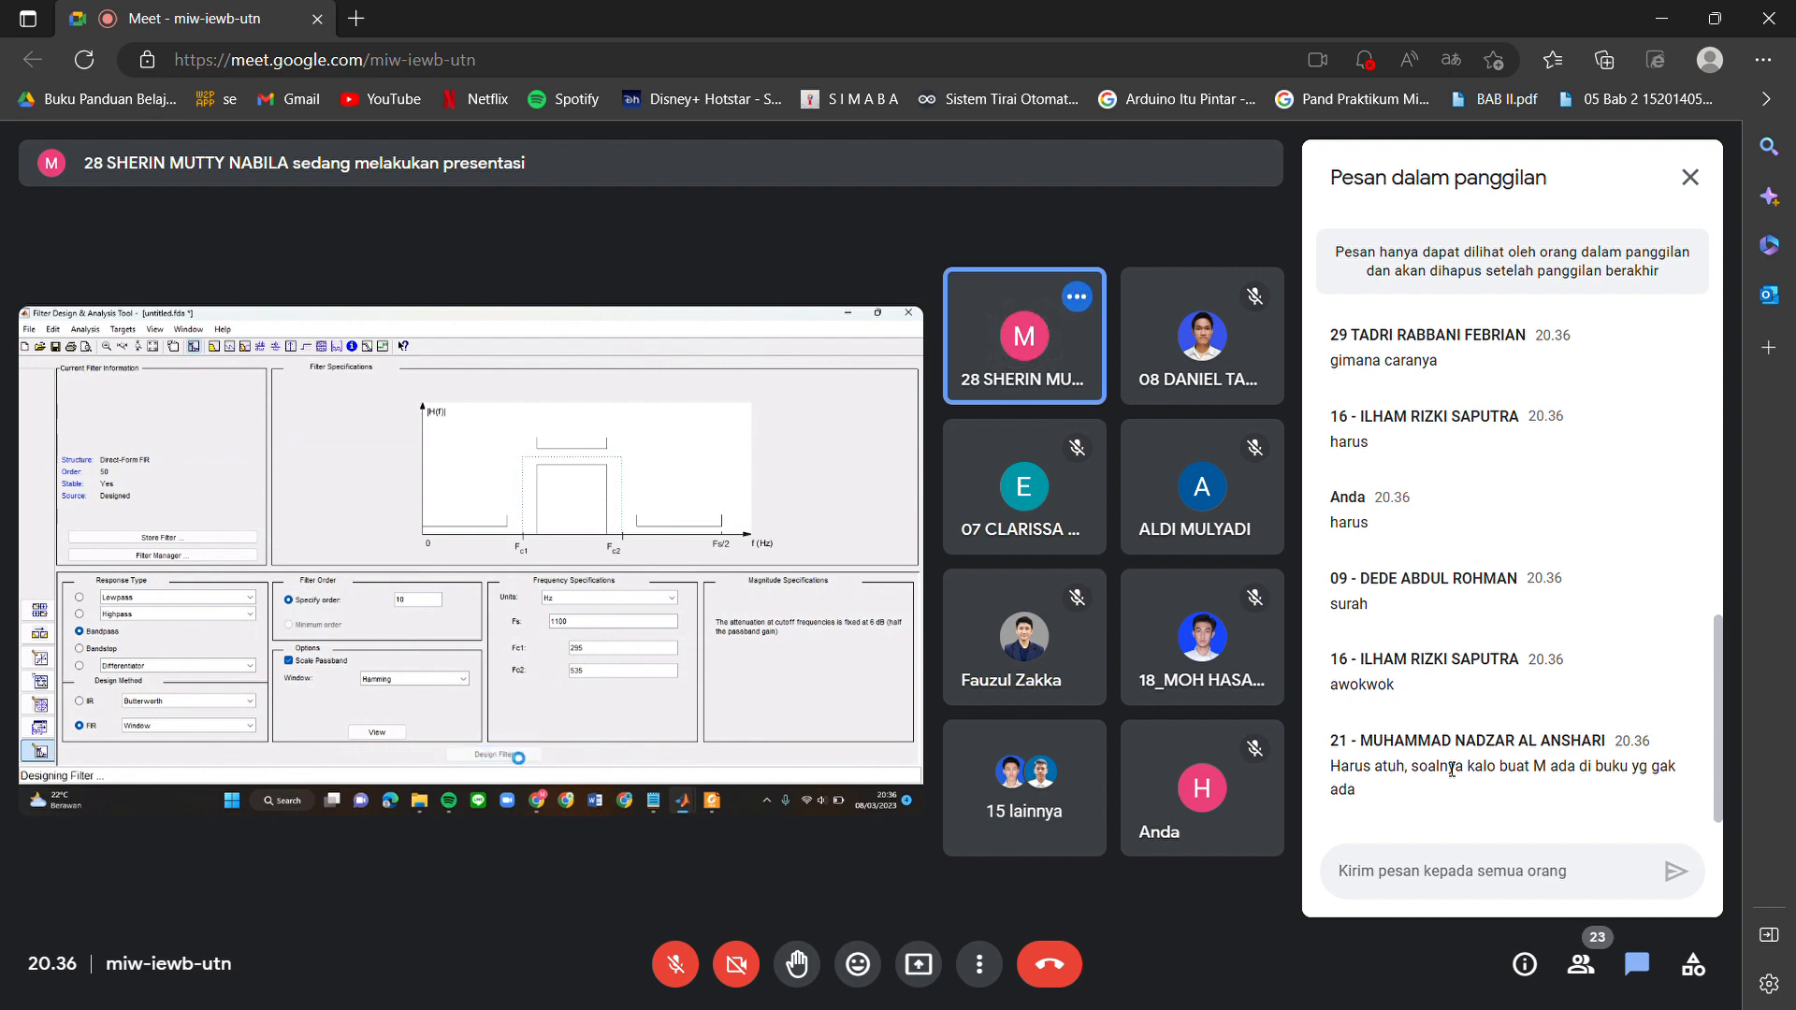
# Examine the magnitude and phase response of the shared order-10 bandpass filter design.
pyautogui.scroll(3, 578, 649)
pyautogui.hscroll(-3, 578, 649)
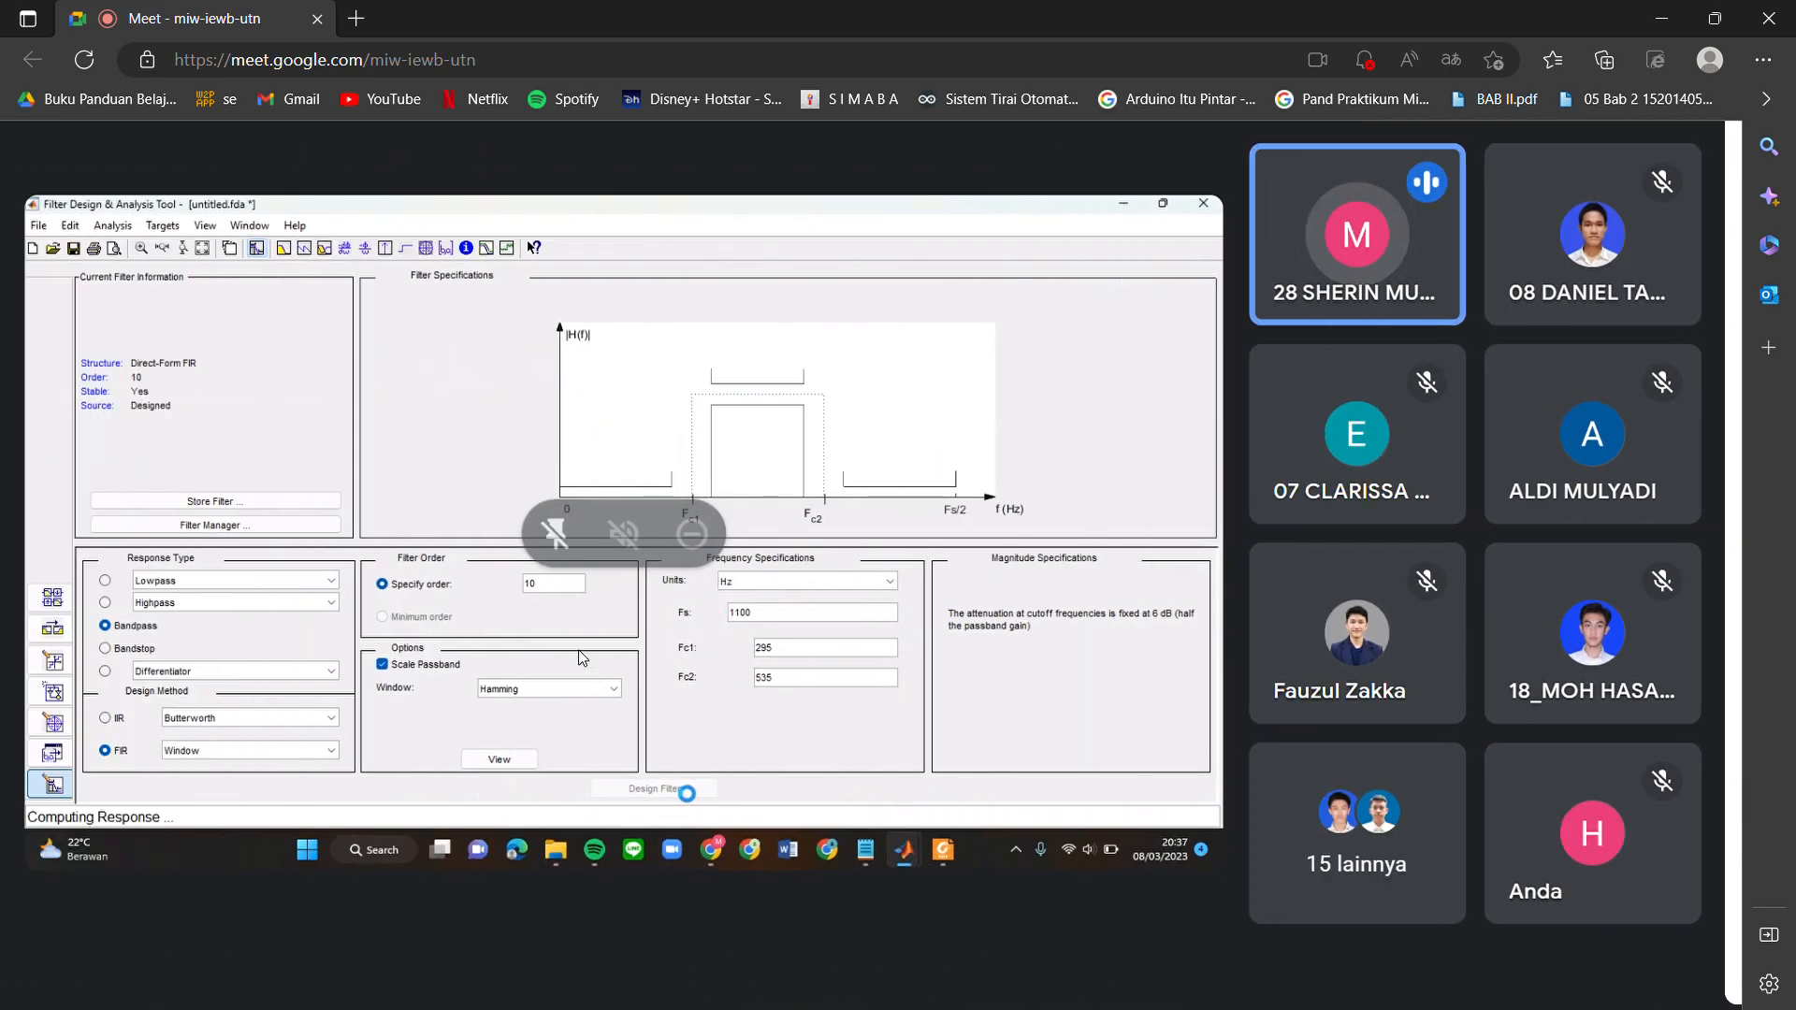
pyautogui.scroll(3, 578, 655)
pyautogui.hscroll(-2, 580, 654)
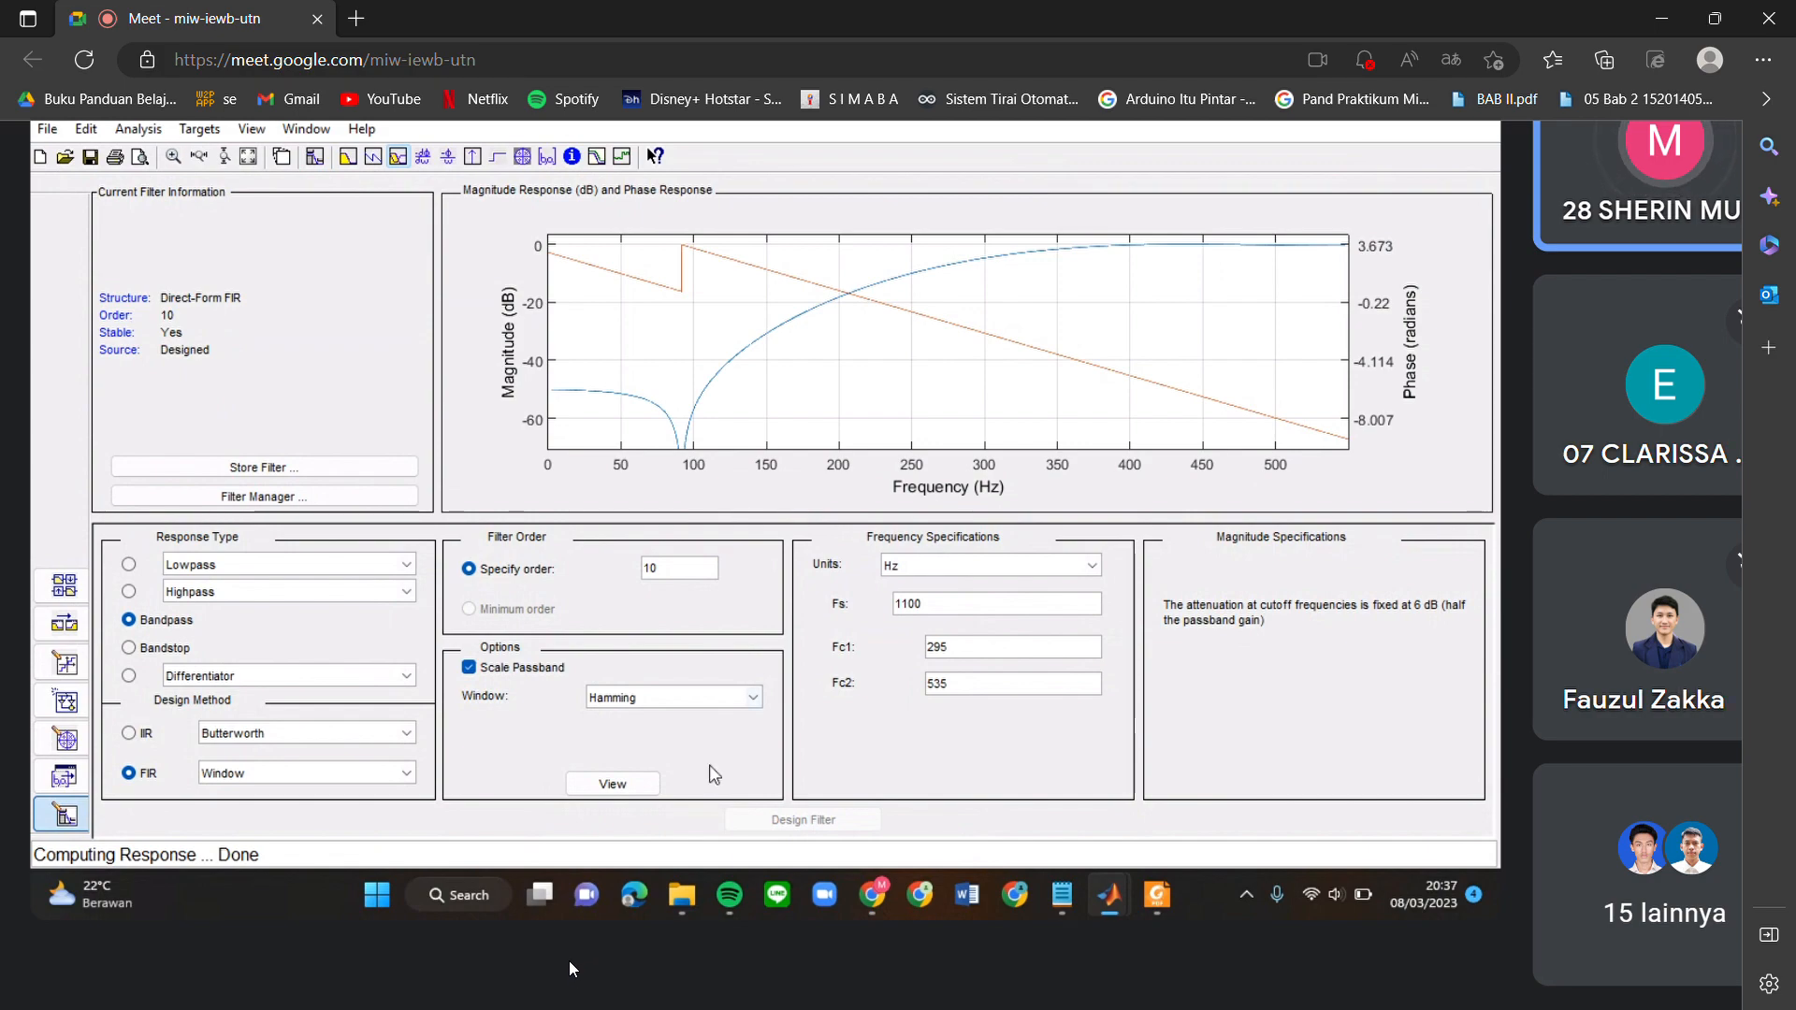
pyautogui.scroll(-5, 573, 973)
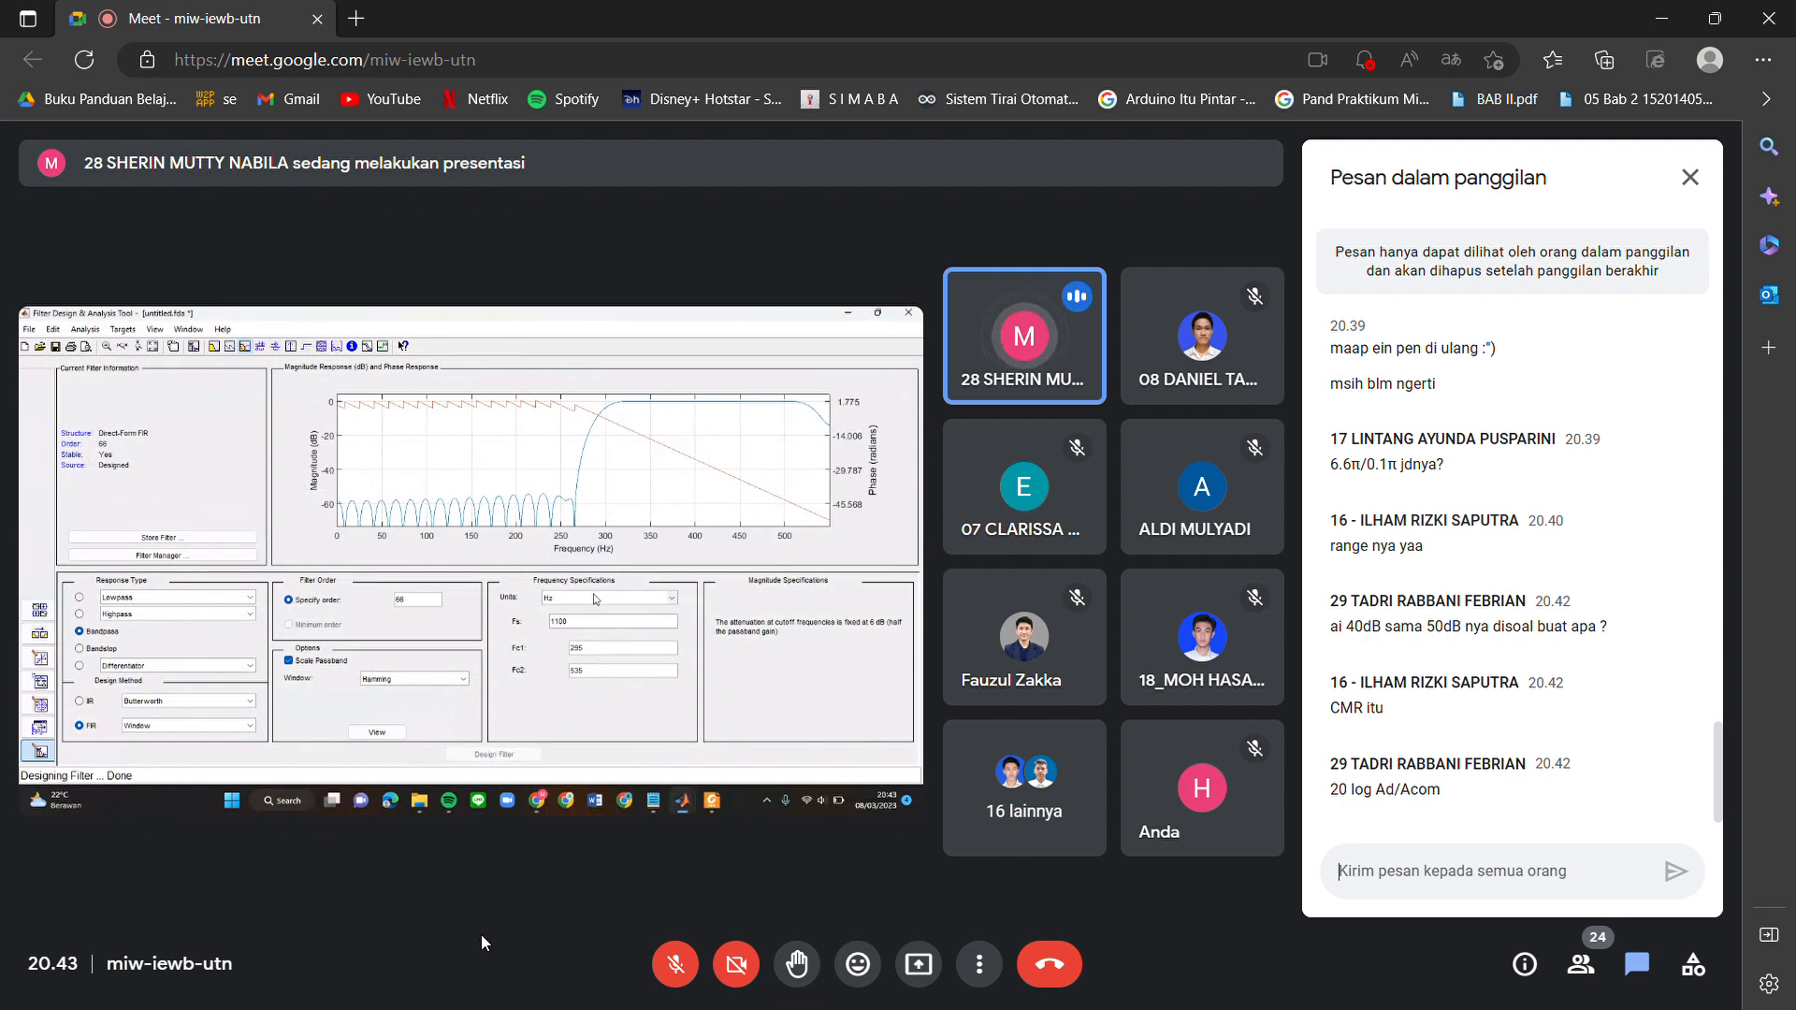
# Check which frequency units are available for the order-66 bandpass filter, leaving the unit as it is.
pyautogui.scroll(3, 67, 633)
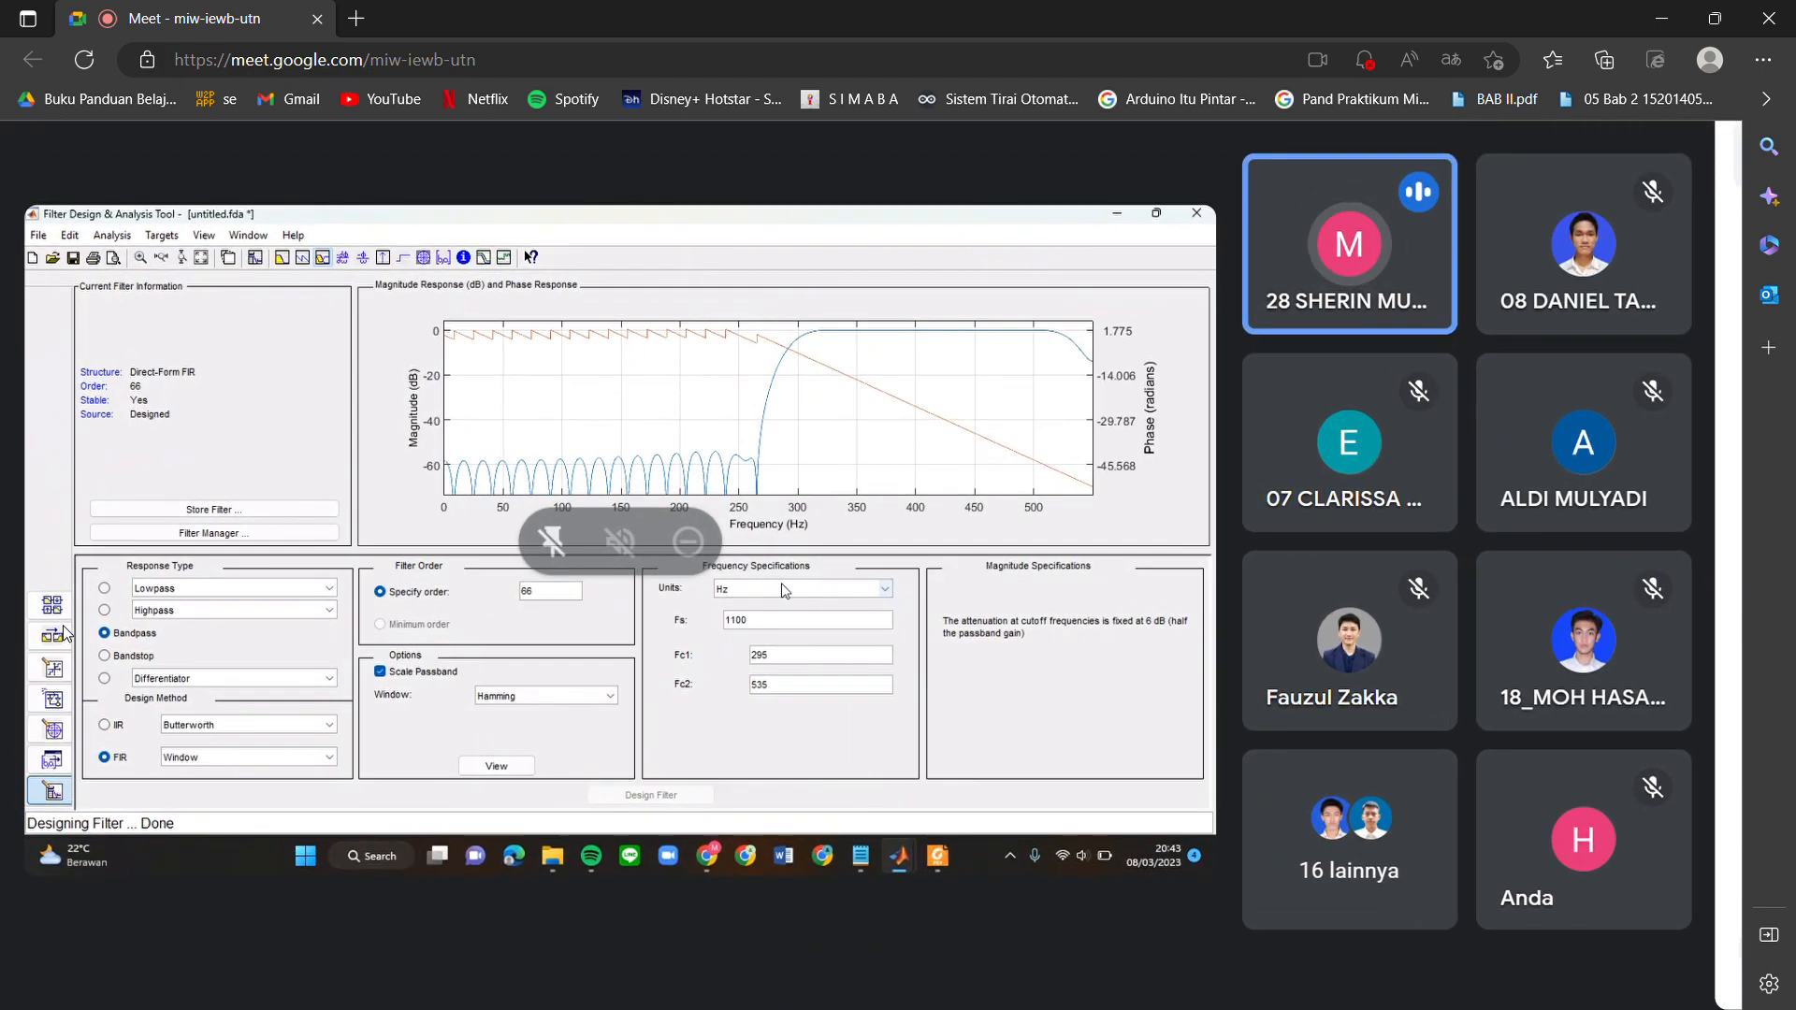
pyautogui.scroll(3, 67, 633)
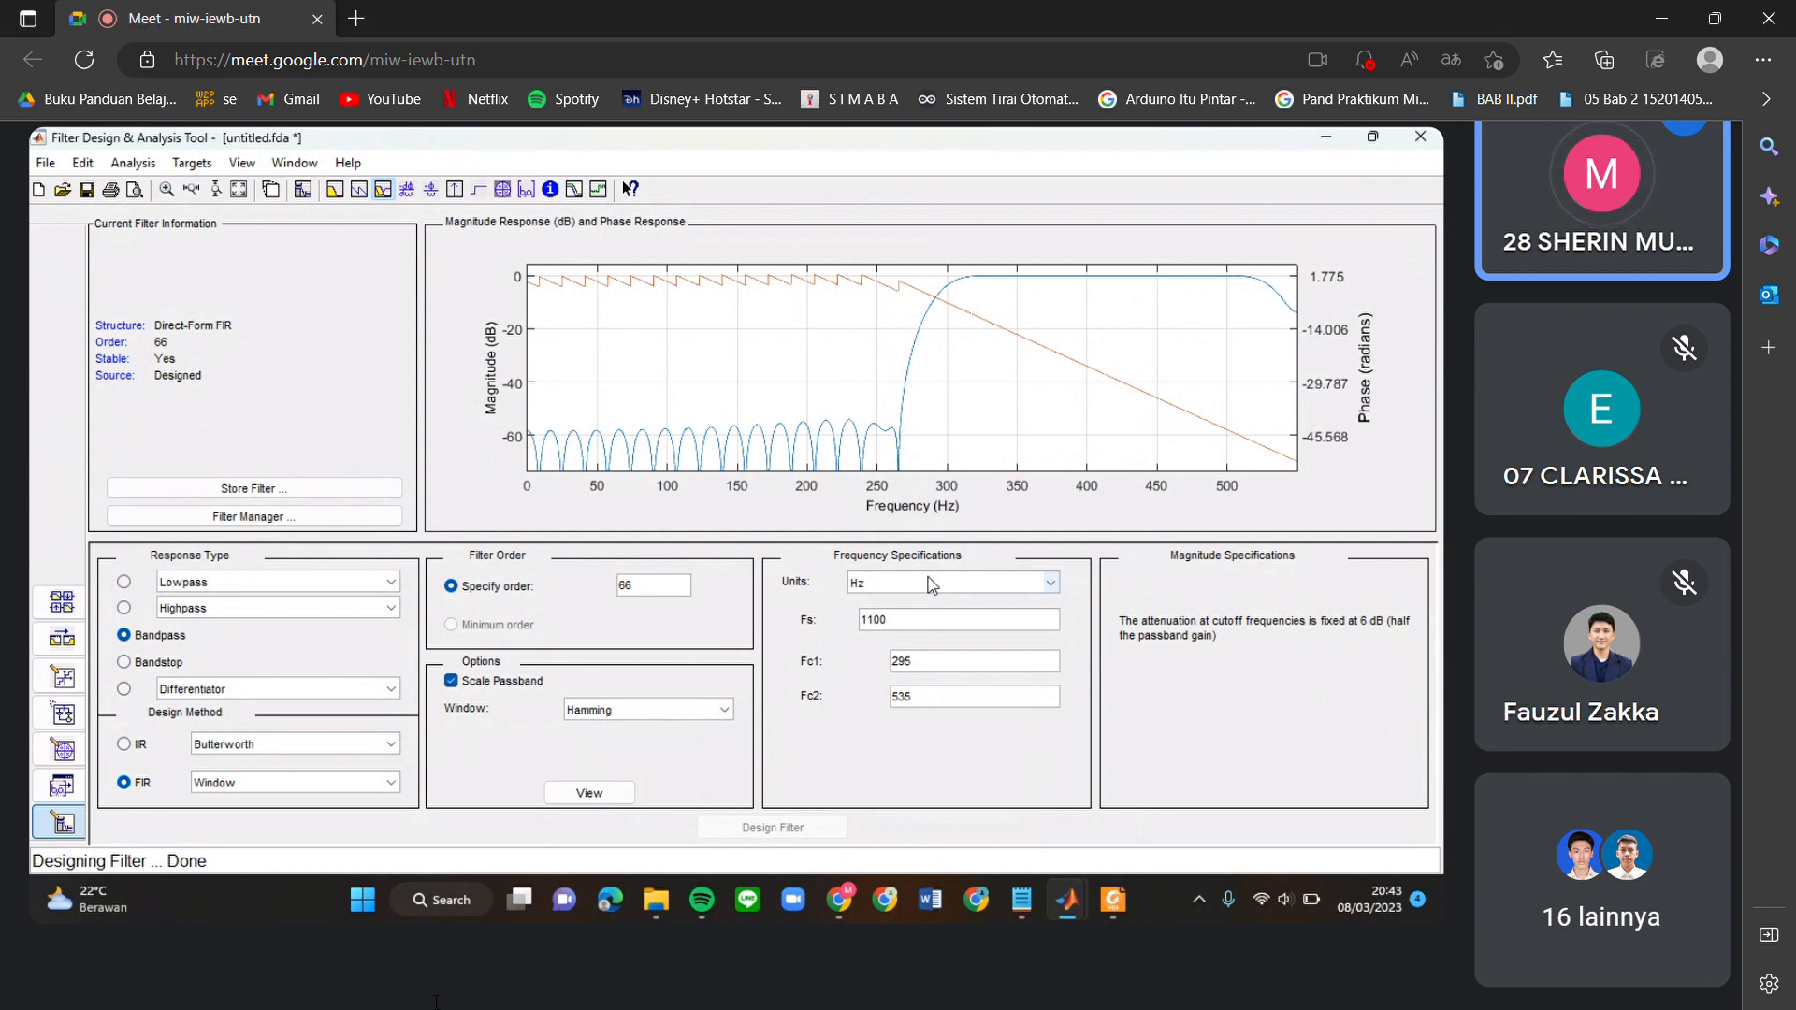
pyautogui.click(931, 583)
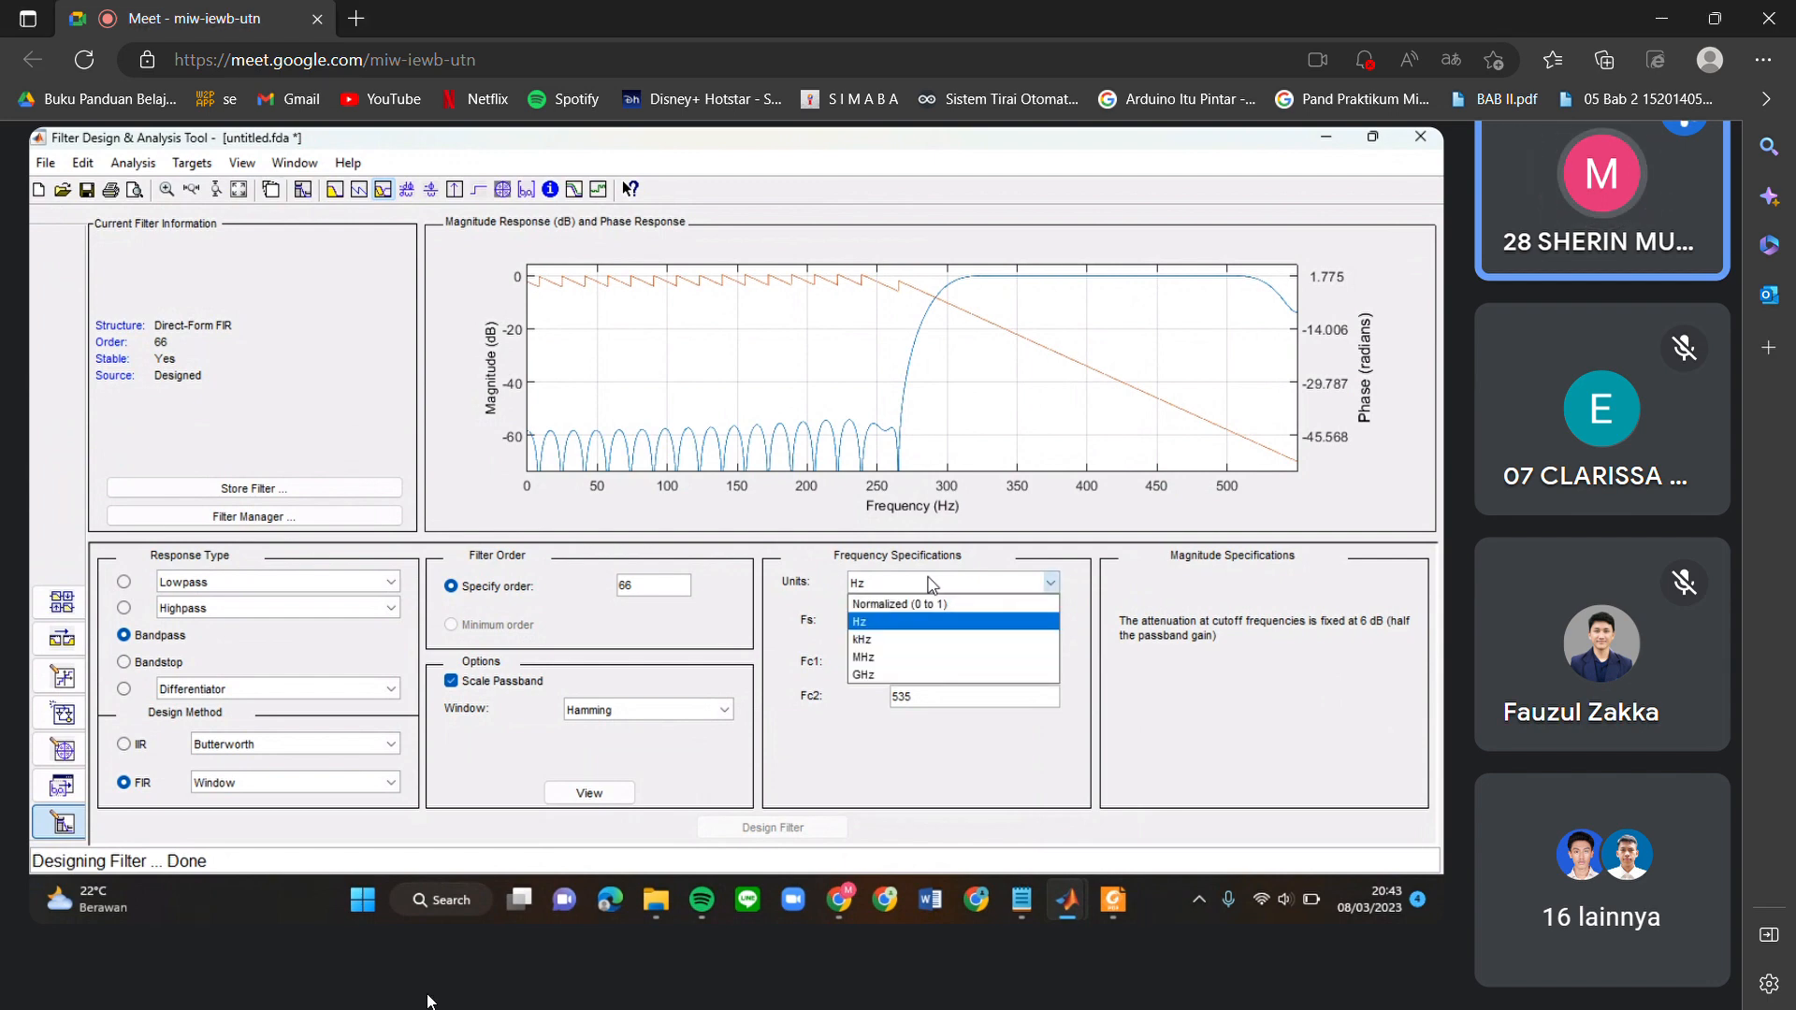
pyautogui.click(748, 526)
pyautogui.scroll(-5, 428, 1002)
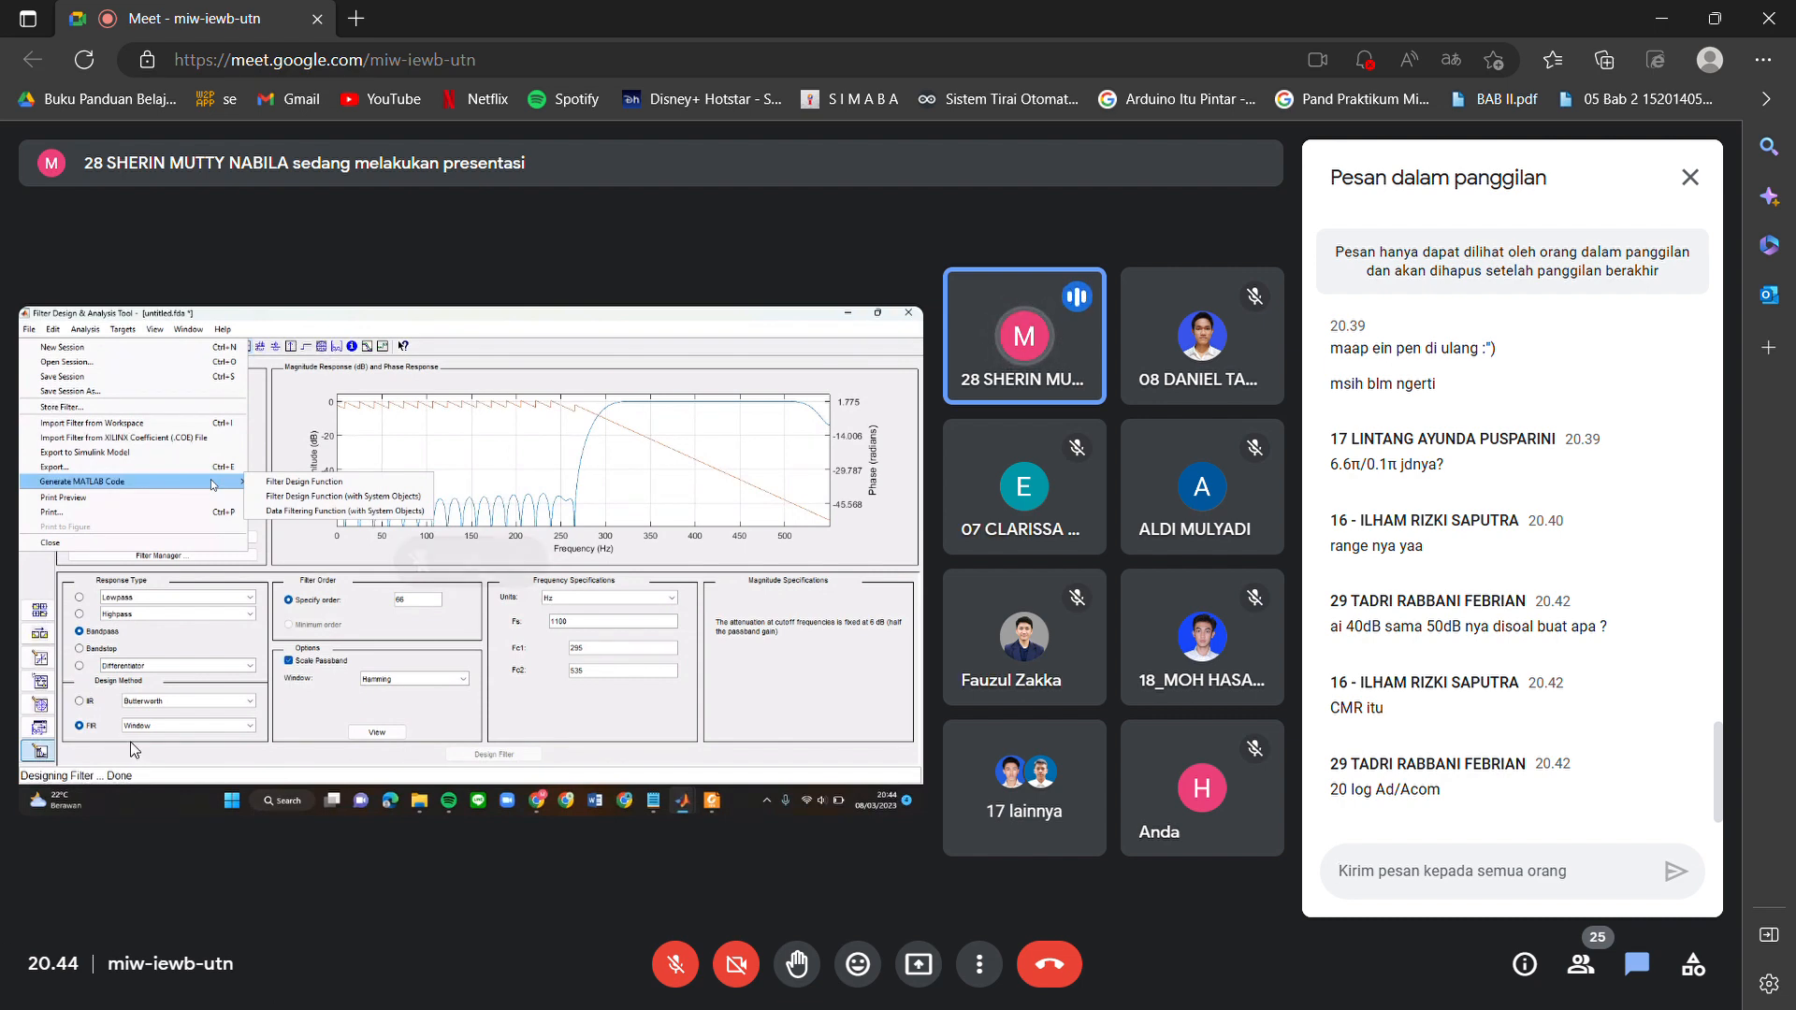
# Examine the order-66 bandpass design and its generated MATLAB code in test.m in the shared presentation.
pyautogui.scroll(3, 131, 743)
pyautogui.hscroll(-1, 131, 743)
pyautogui.scroll(5, 15, 599)
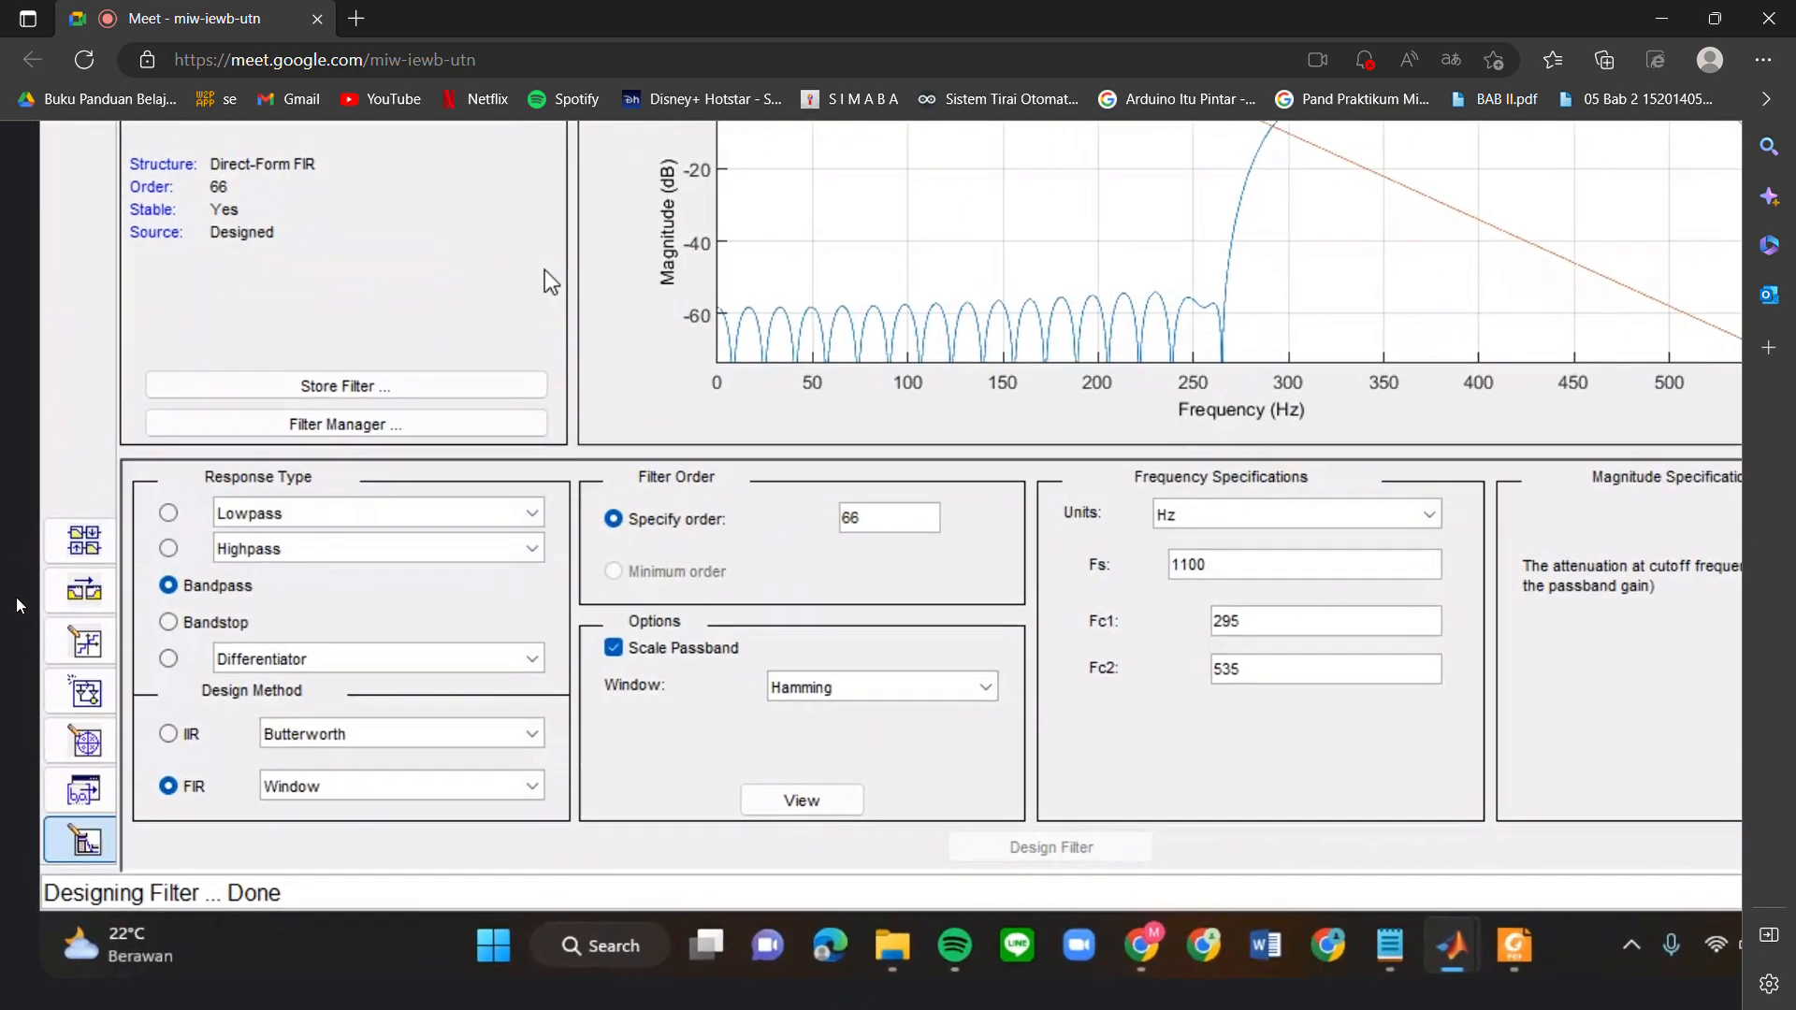
pyautogui.scroll(3, 15, 598)
pyautogui.scroll(4, 15, 599)
pyautogui.scroll(-3, 15, 598)
pyautogui.scroll(-3, 15, 599)
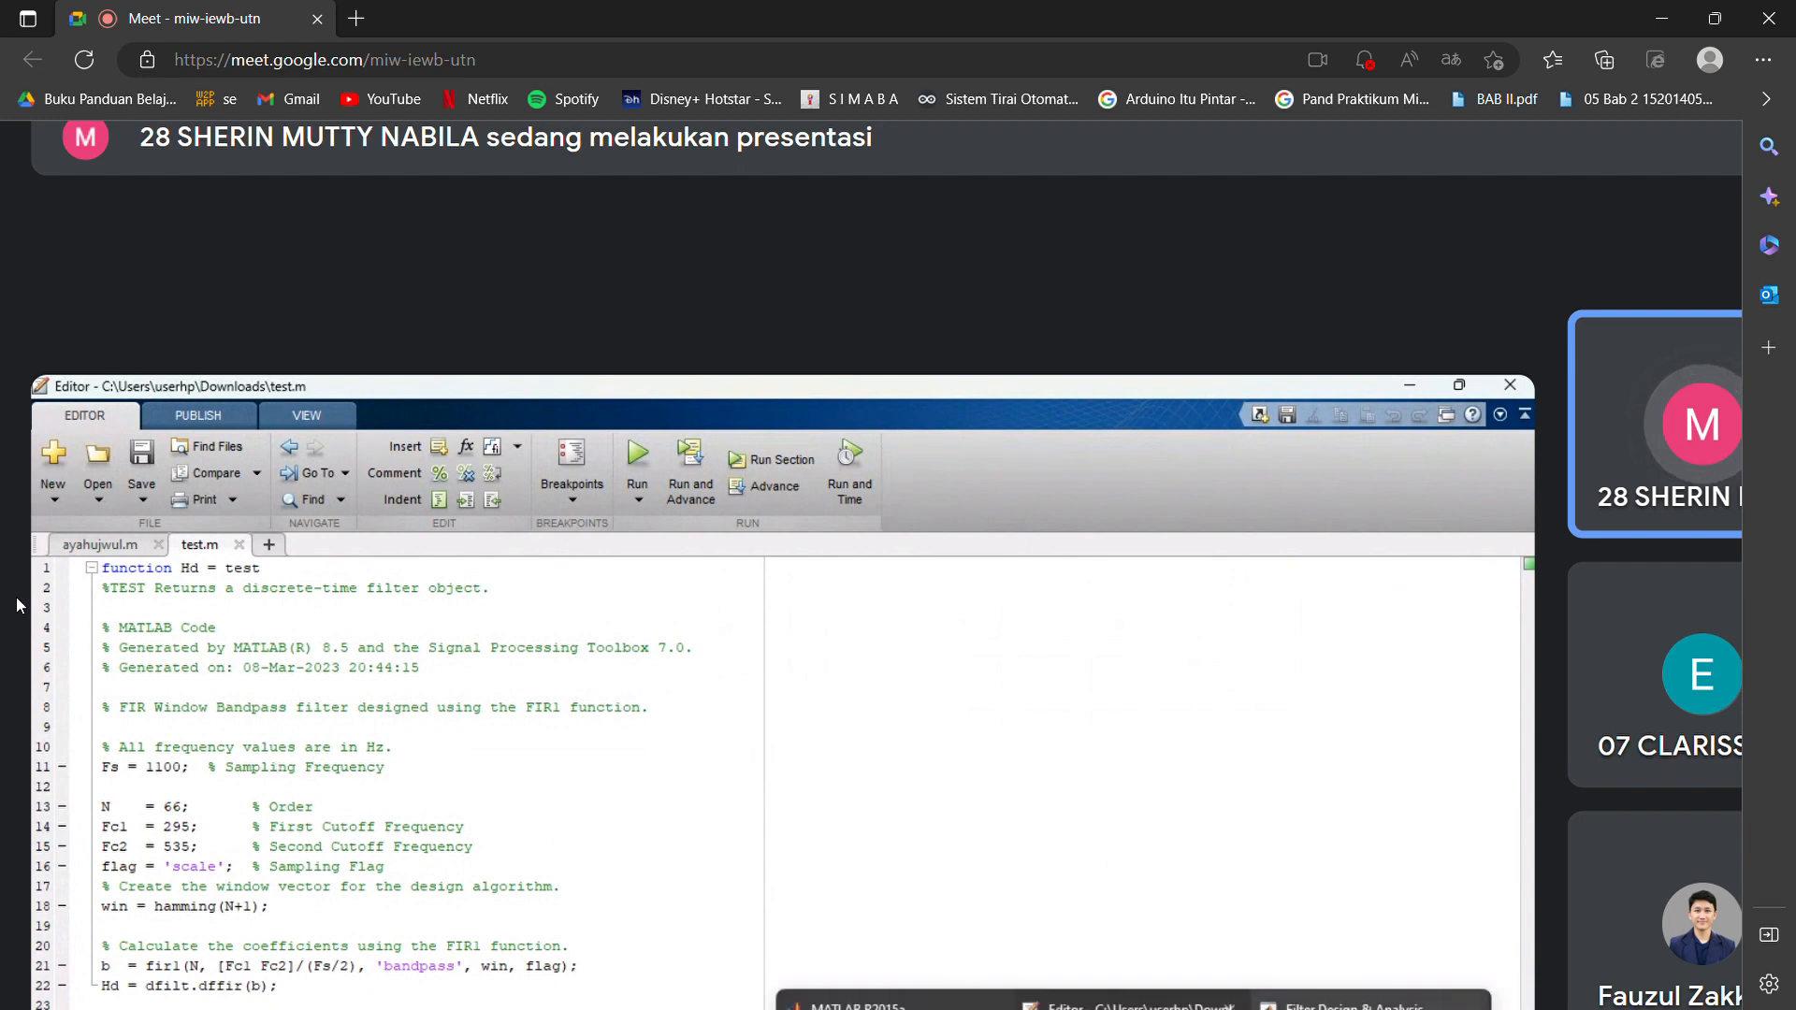
pyautogui.scroll(-3, 15, 597)
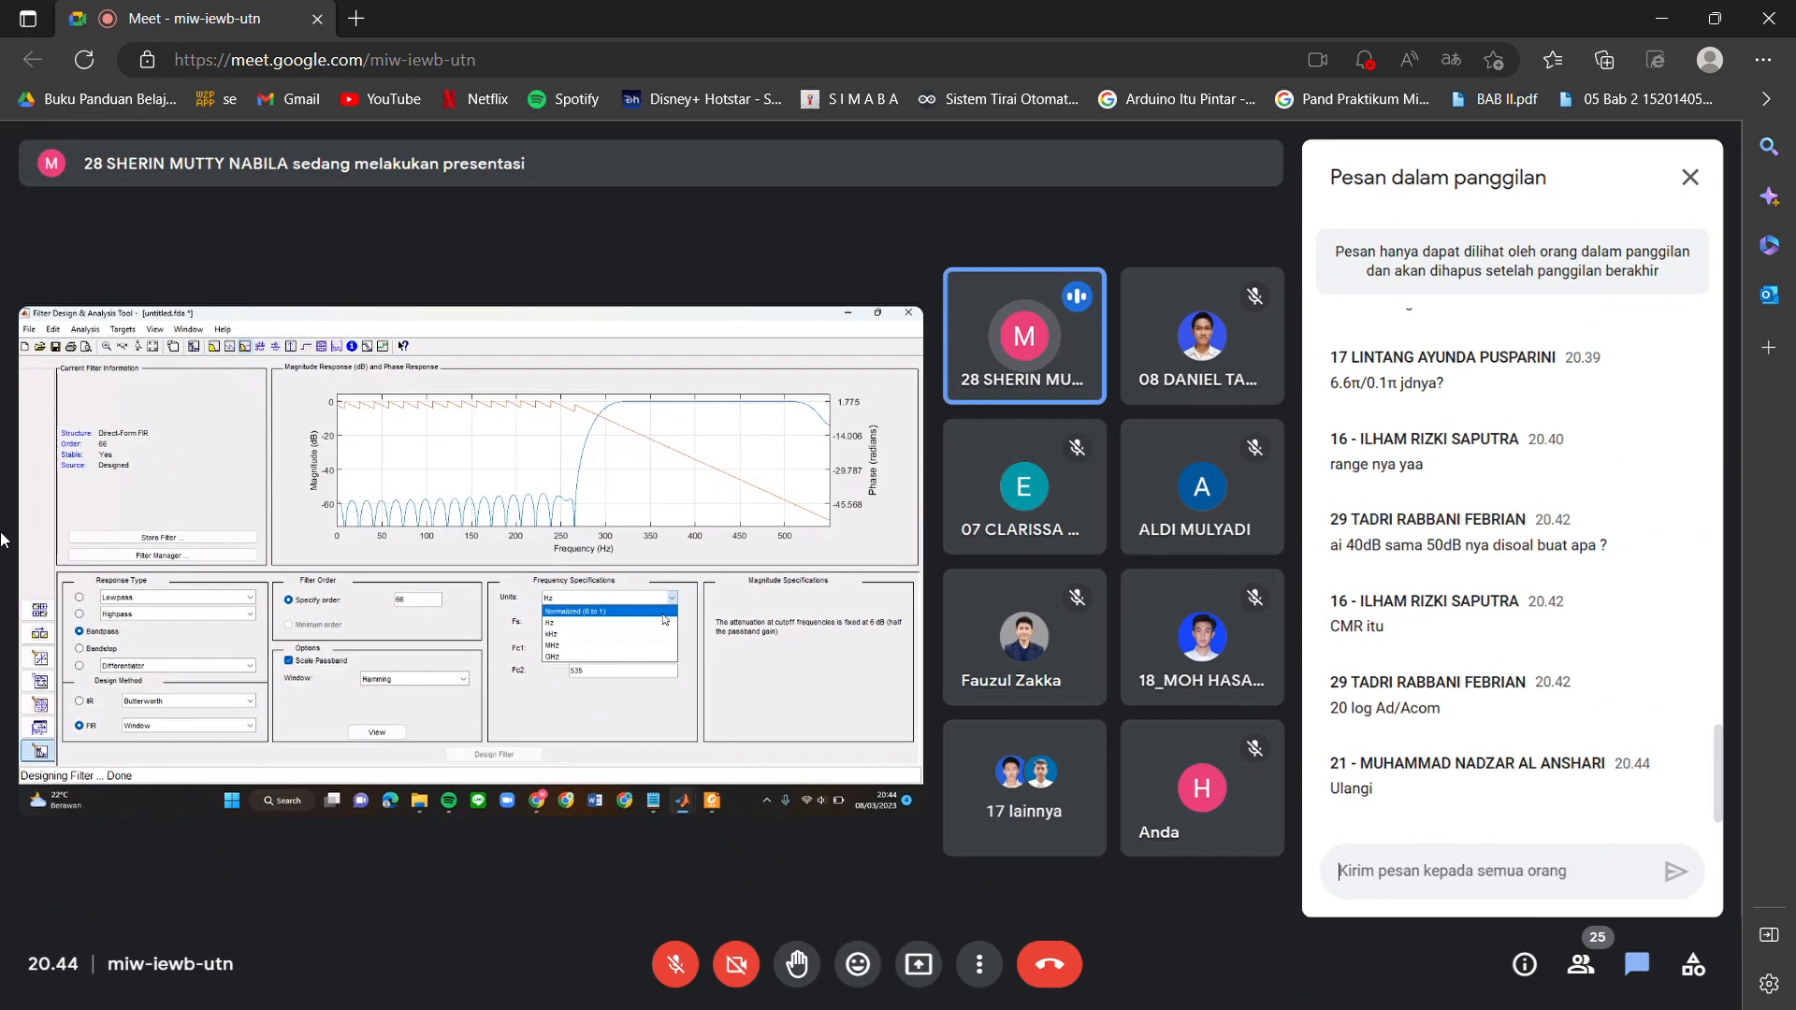
# Examine the normalized frequency settings and the band-pass FIR filter task text in the shared presentation.
pyautogui.scroll(-1, 1, 533)
pyautogui.scroll(2, 8, 538)
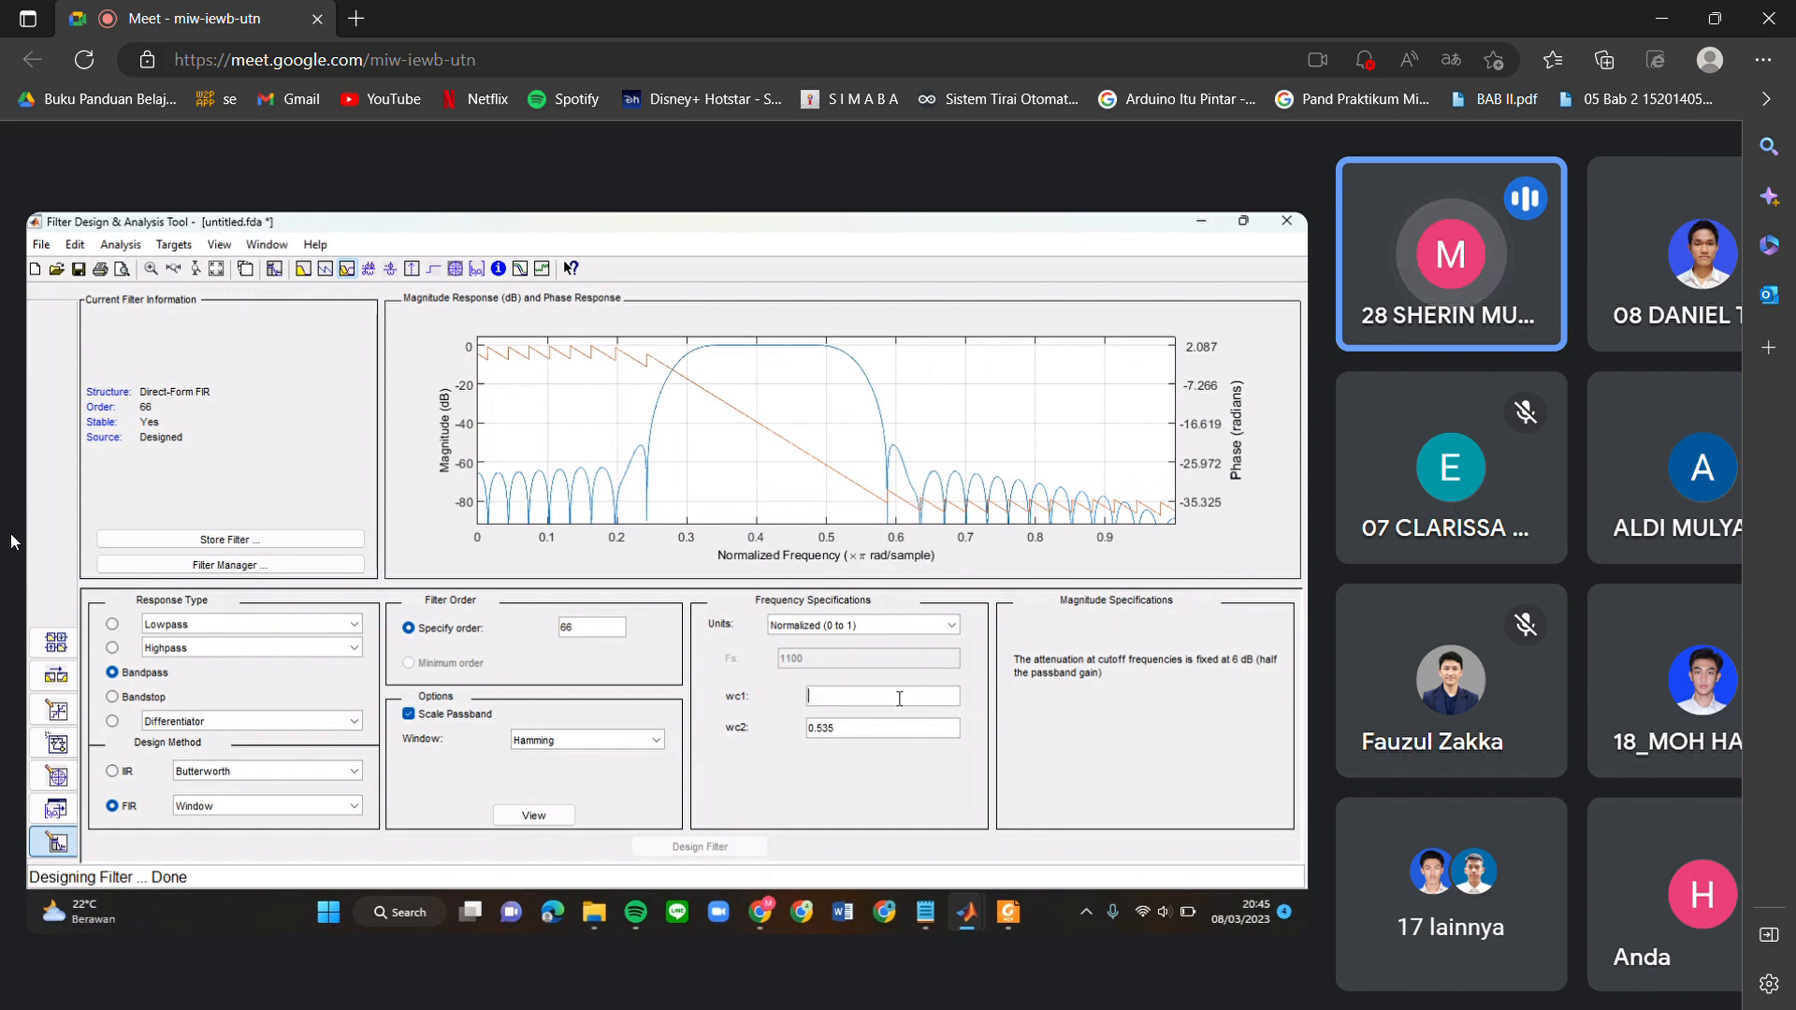
pyautogui.scroll(-4, 310, 475)
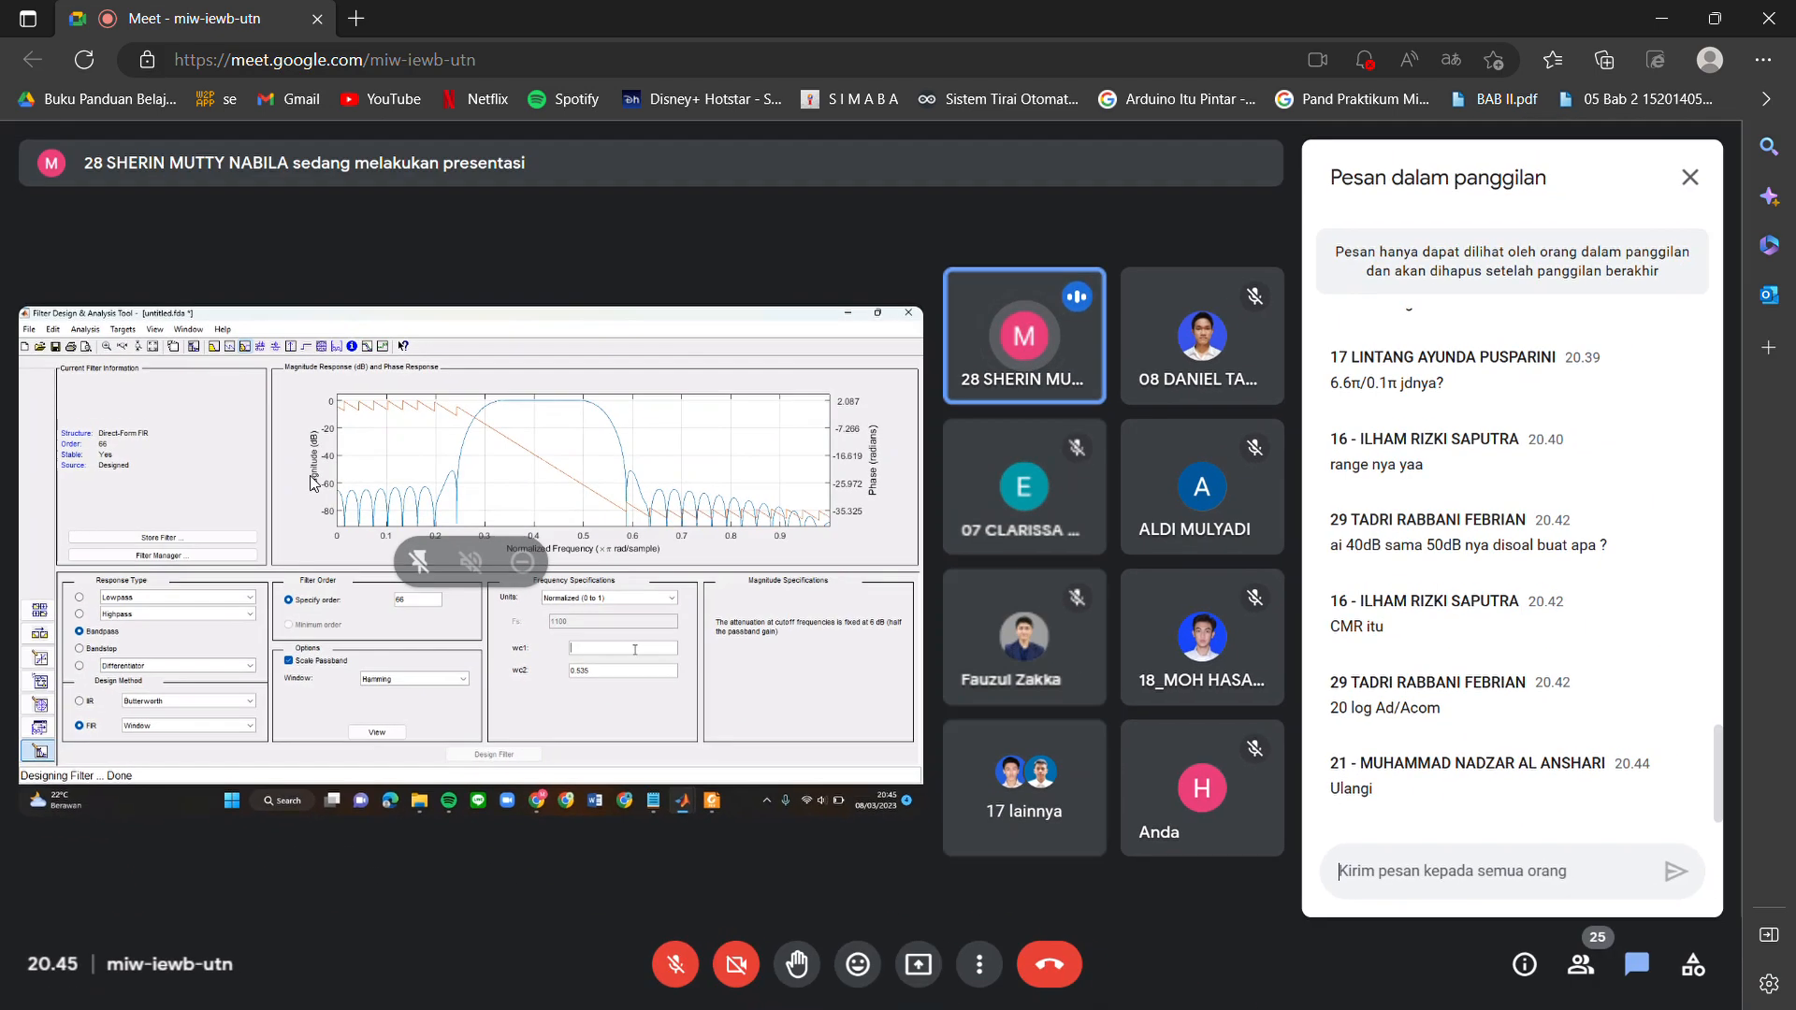
pyautogui.scroll(5, 227, 421)
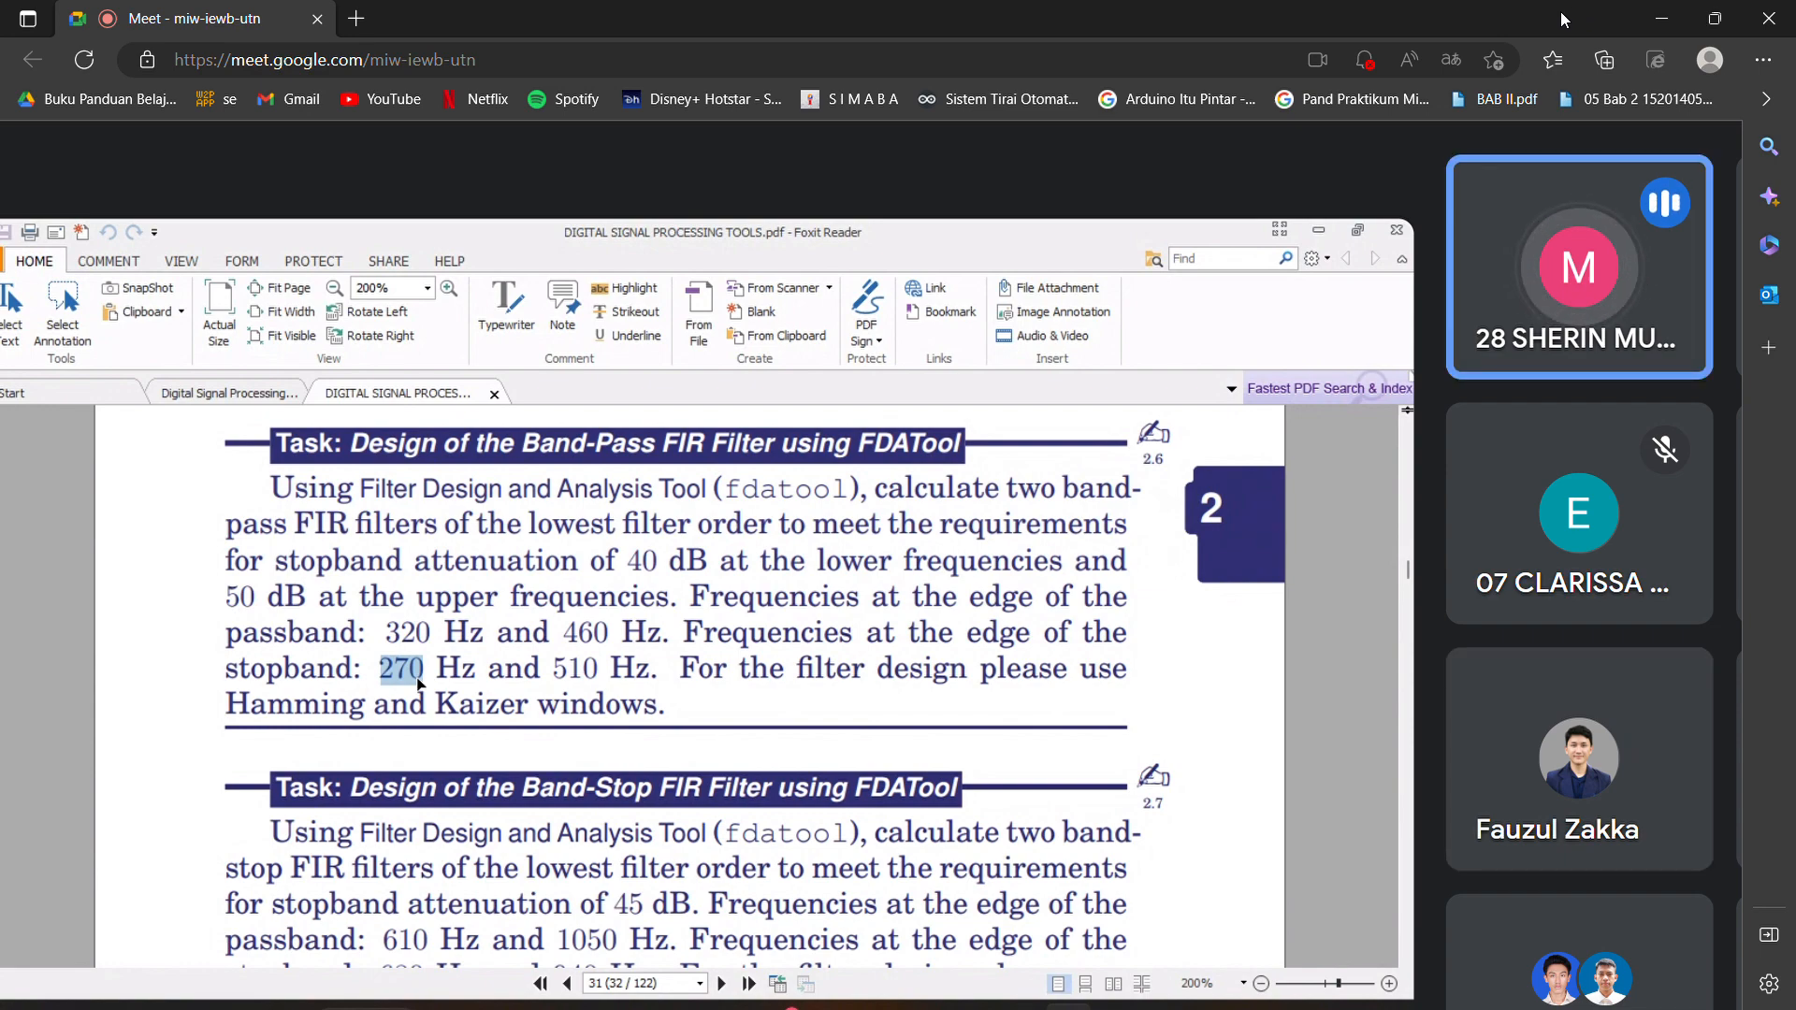
pyautogui.scroll(-5, 1266, 446)
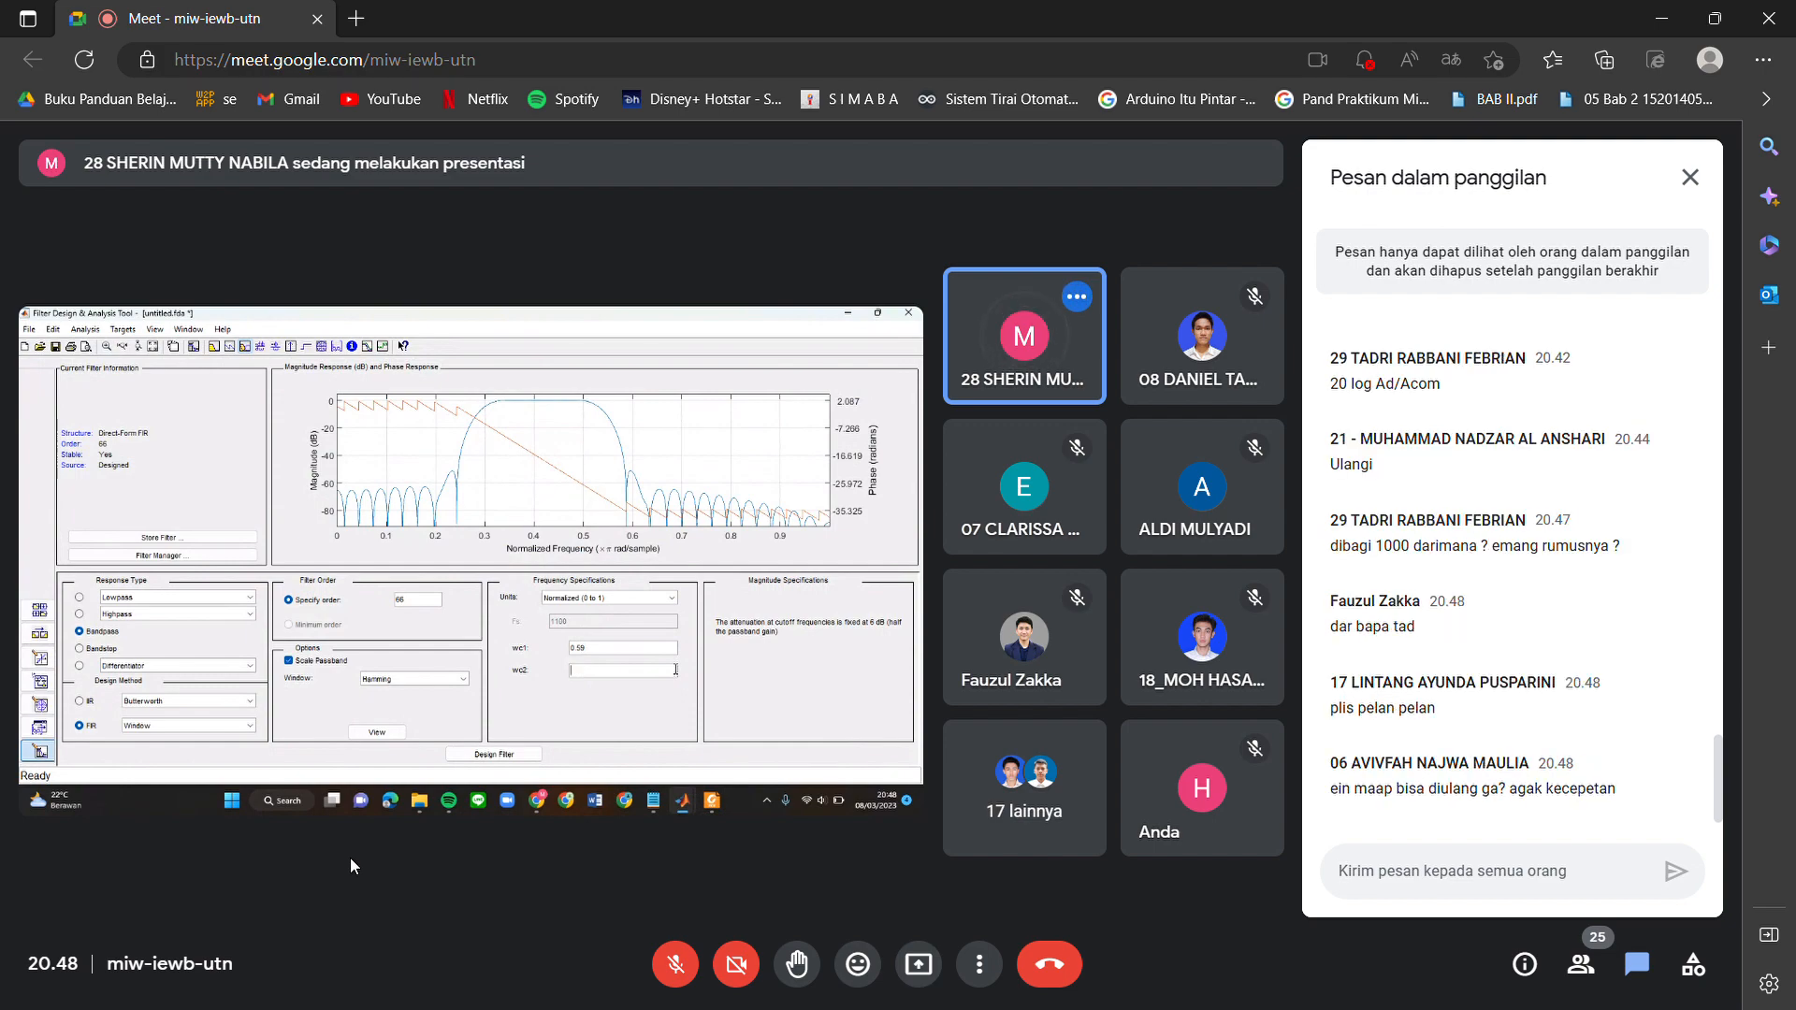
# Set the second normalized cutoff frequency wc2 to 0.56 in the Filter Design & Analysis Tool and design the filter.
pyautogui.scroll(3, 309, 459)
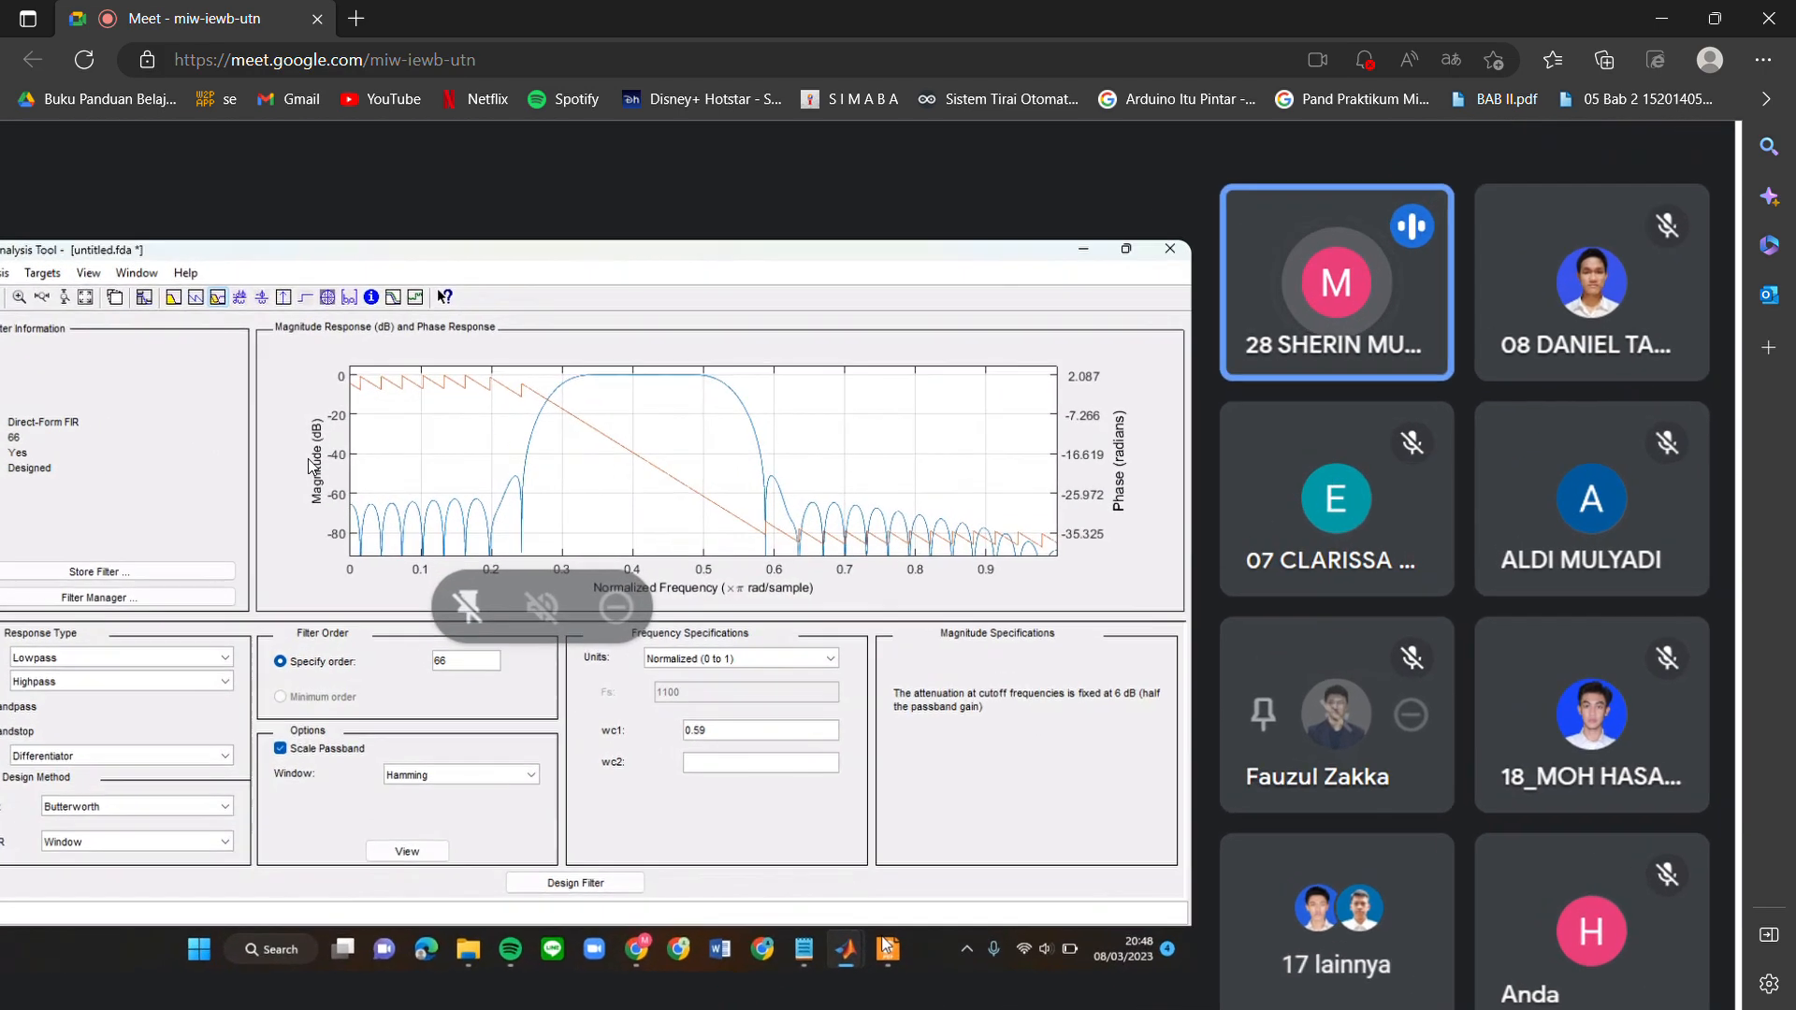
pyautogui.hscroll(-2, 309, 459)
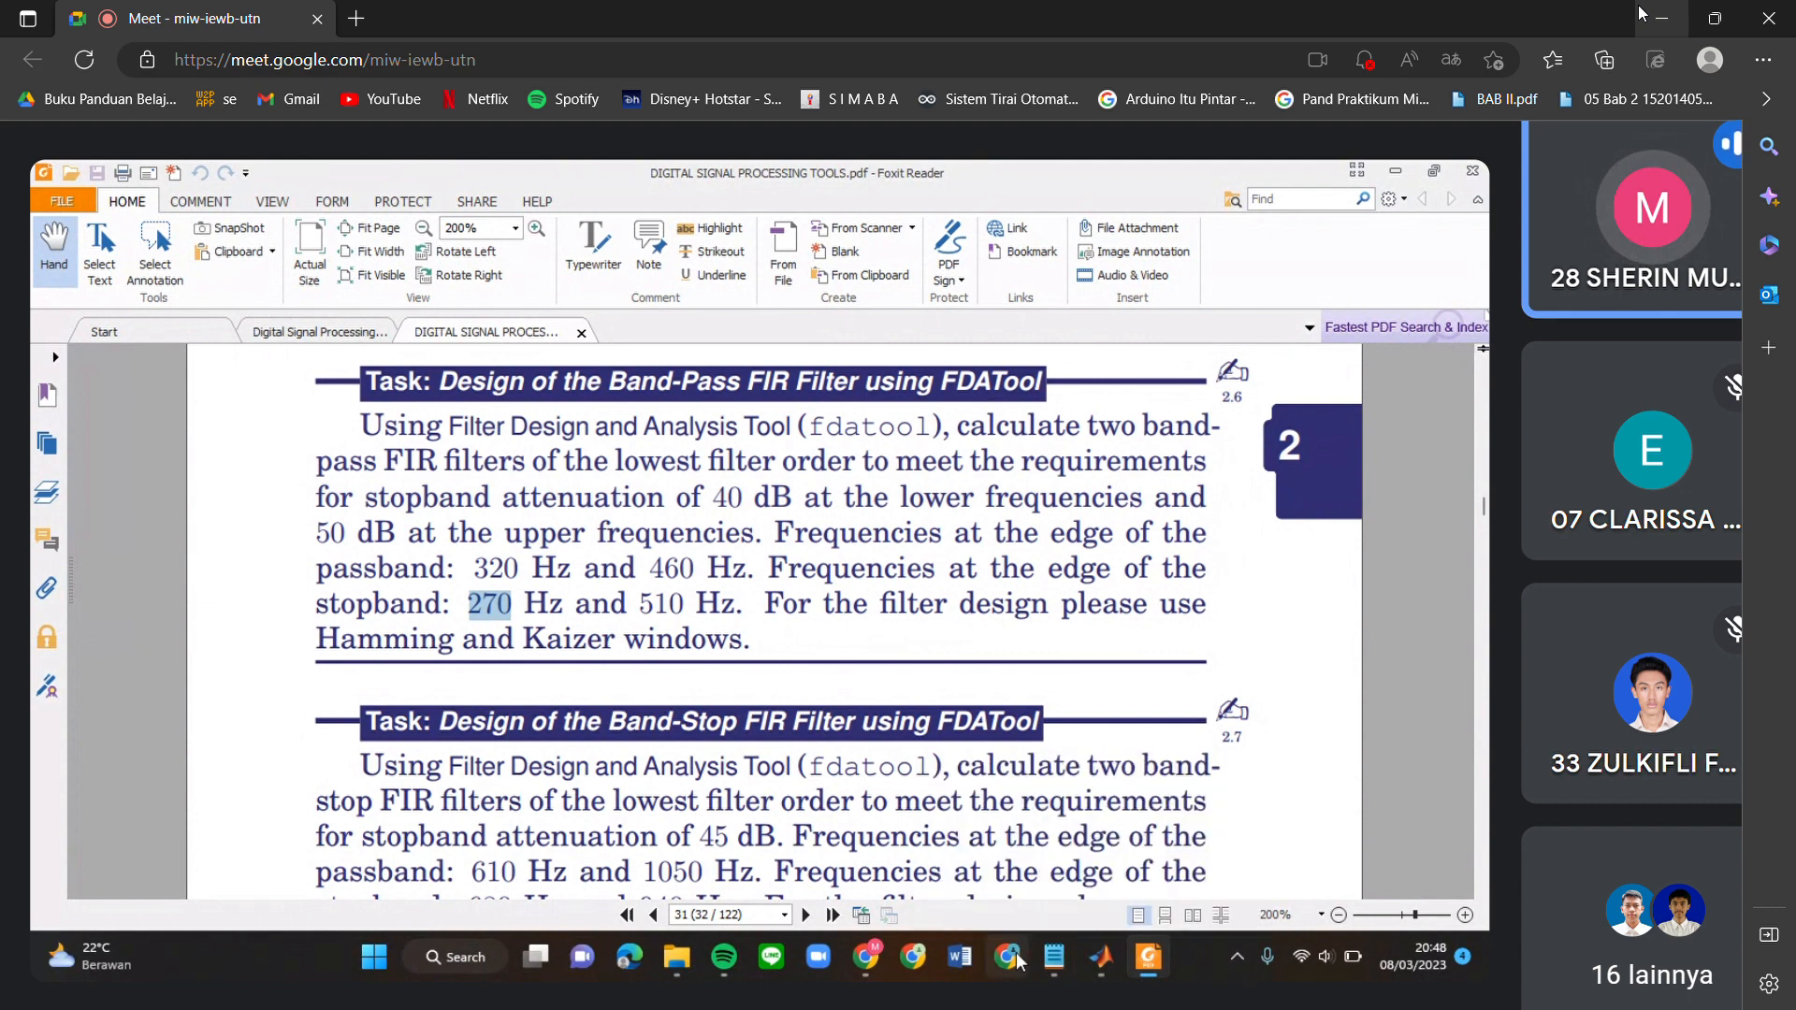
pyautogui.moveTo(1103, 958)
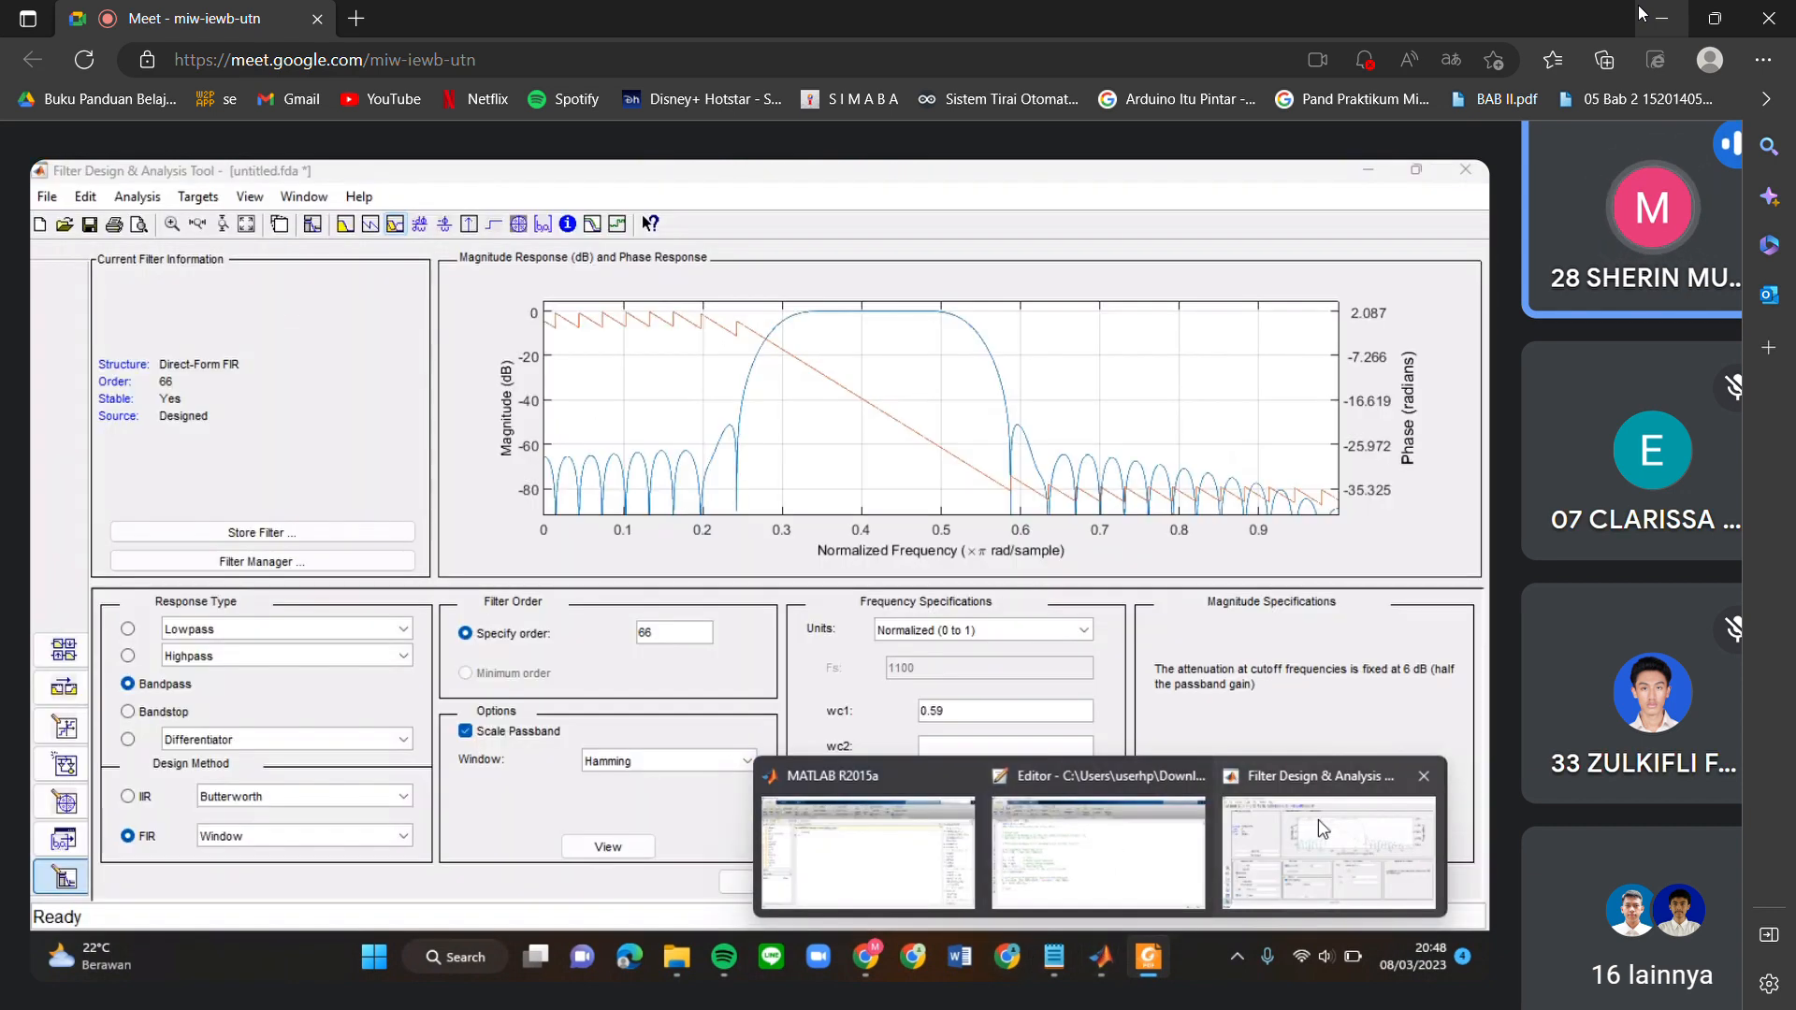
pyautogui.click(1328, 851)
pyautogui.write('0.56')
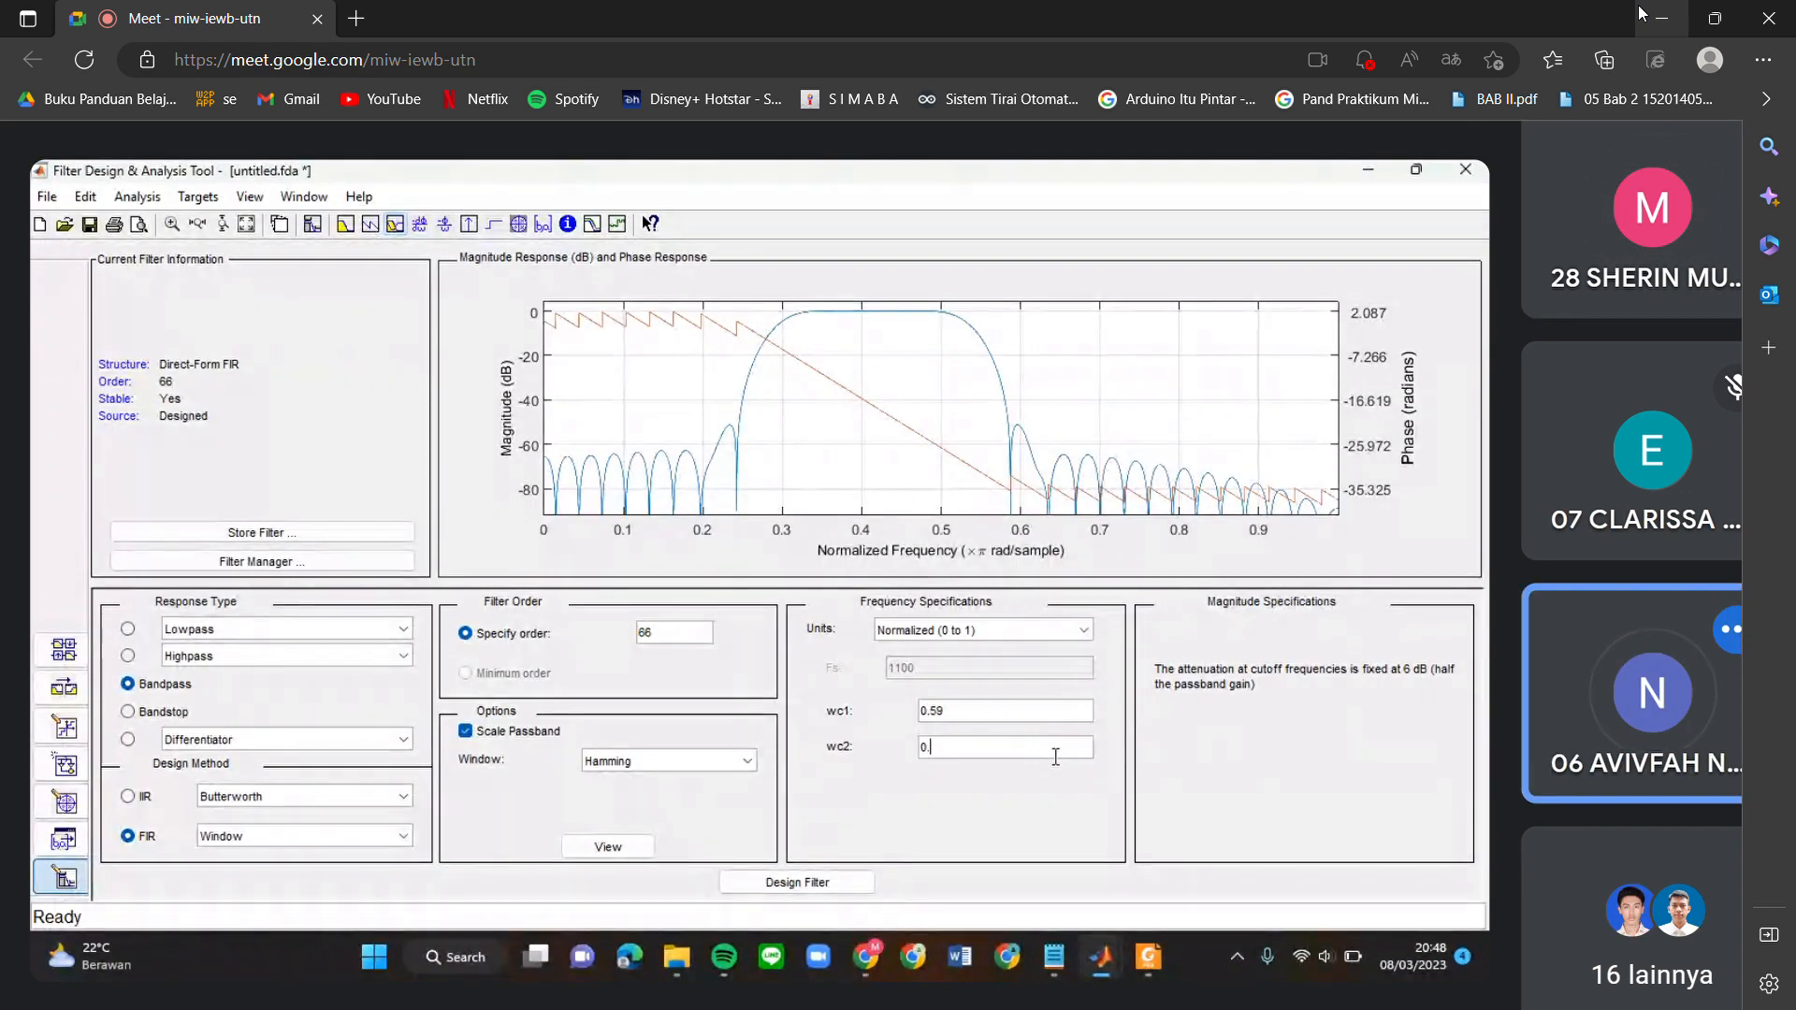
pyautogui.click(818, 884)
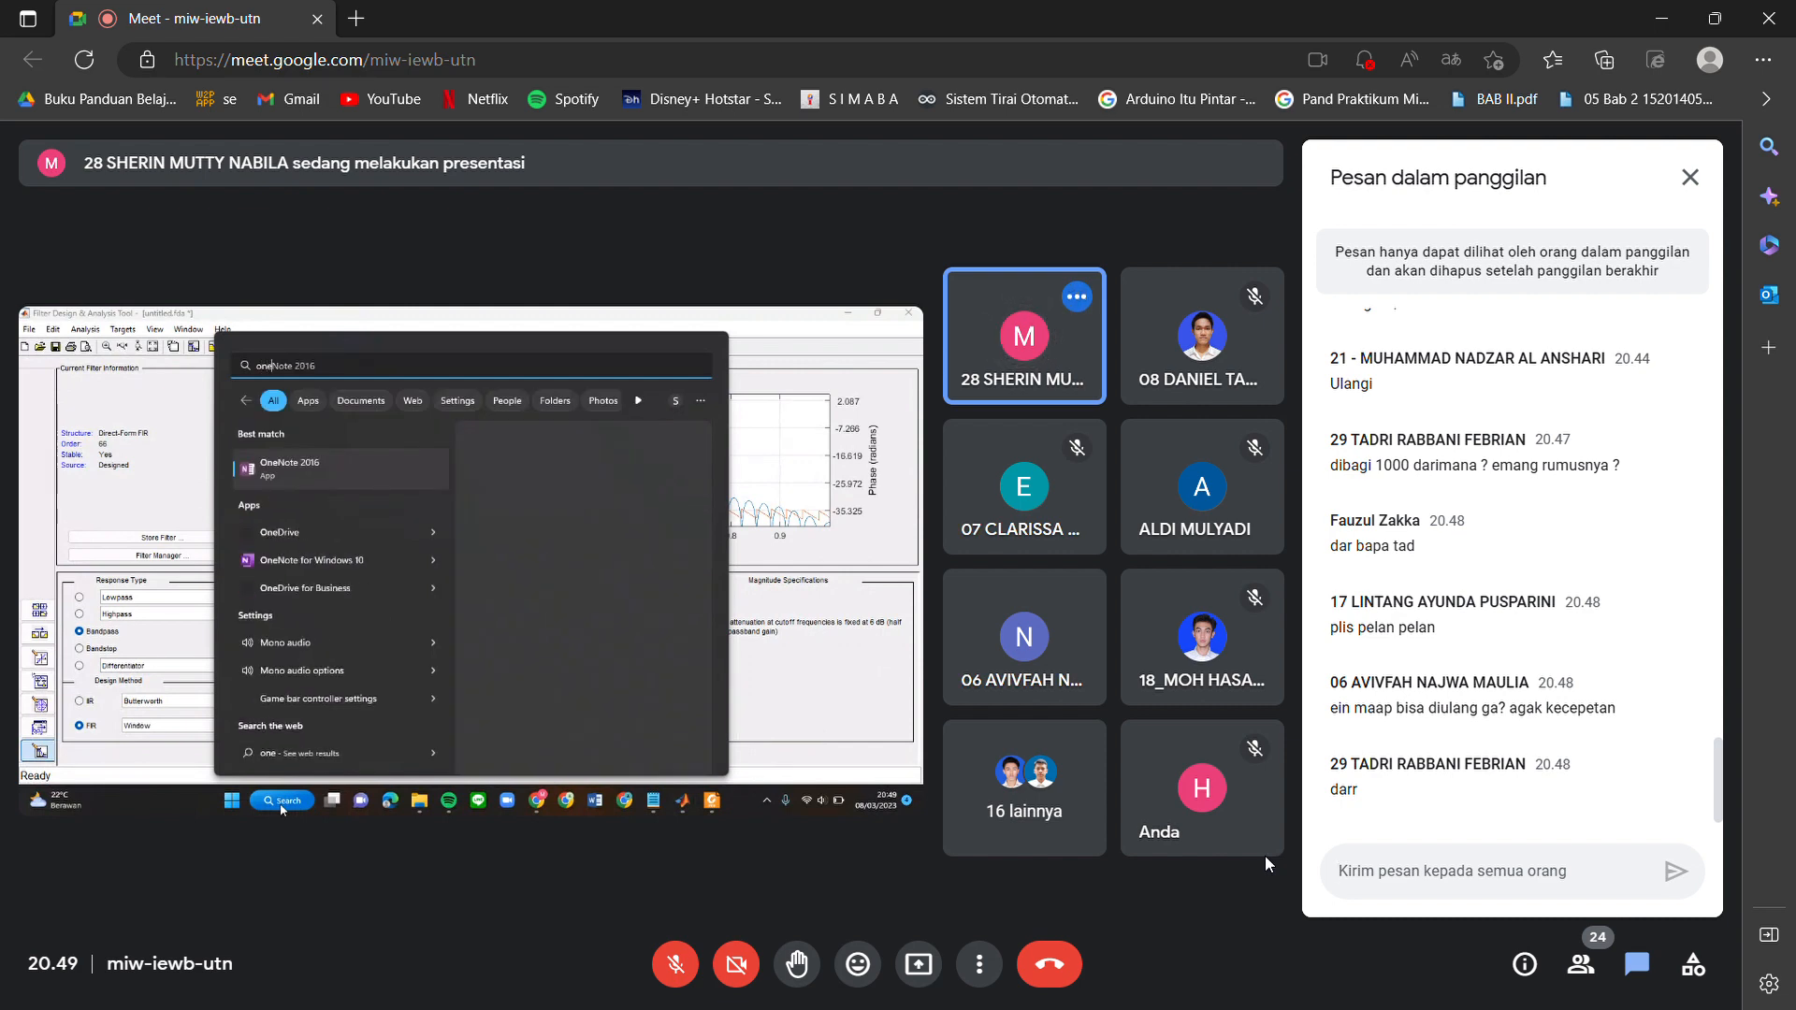
# Examine the OneNote notes on converting delta f to delta w in the shared presentation.
pyautogui.scroll(3, 502, 681)
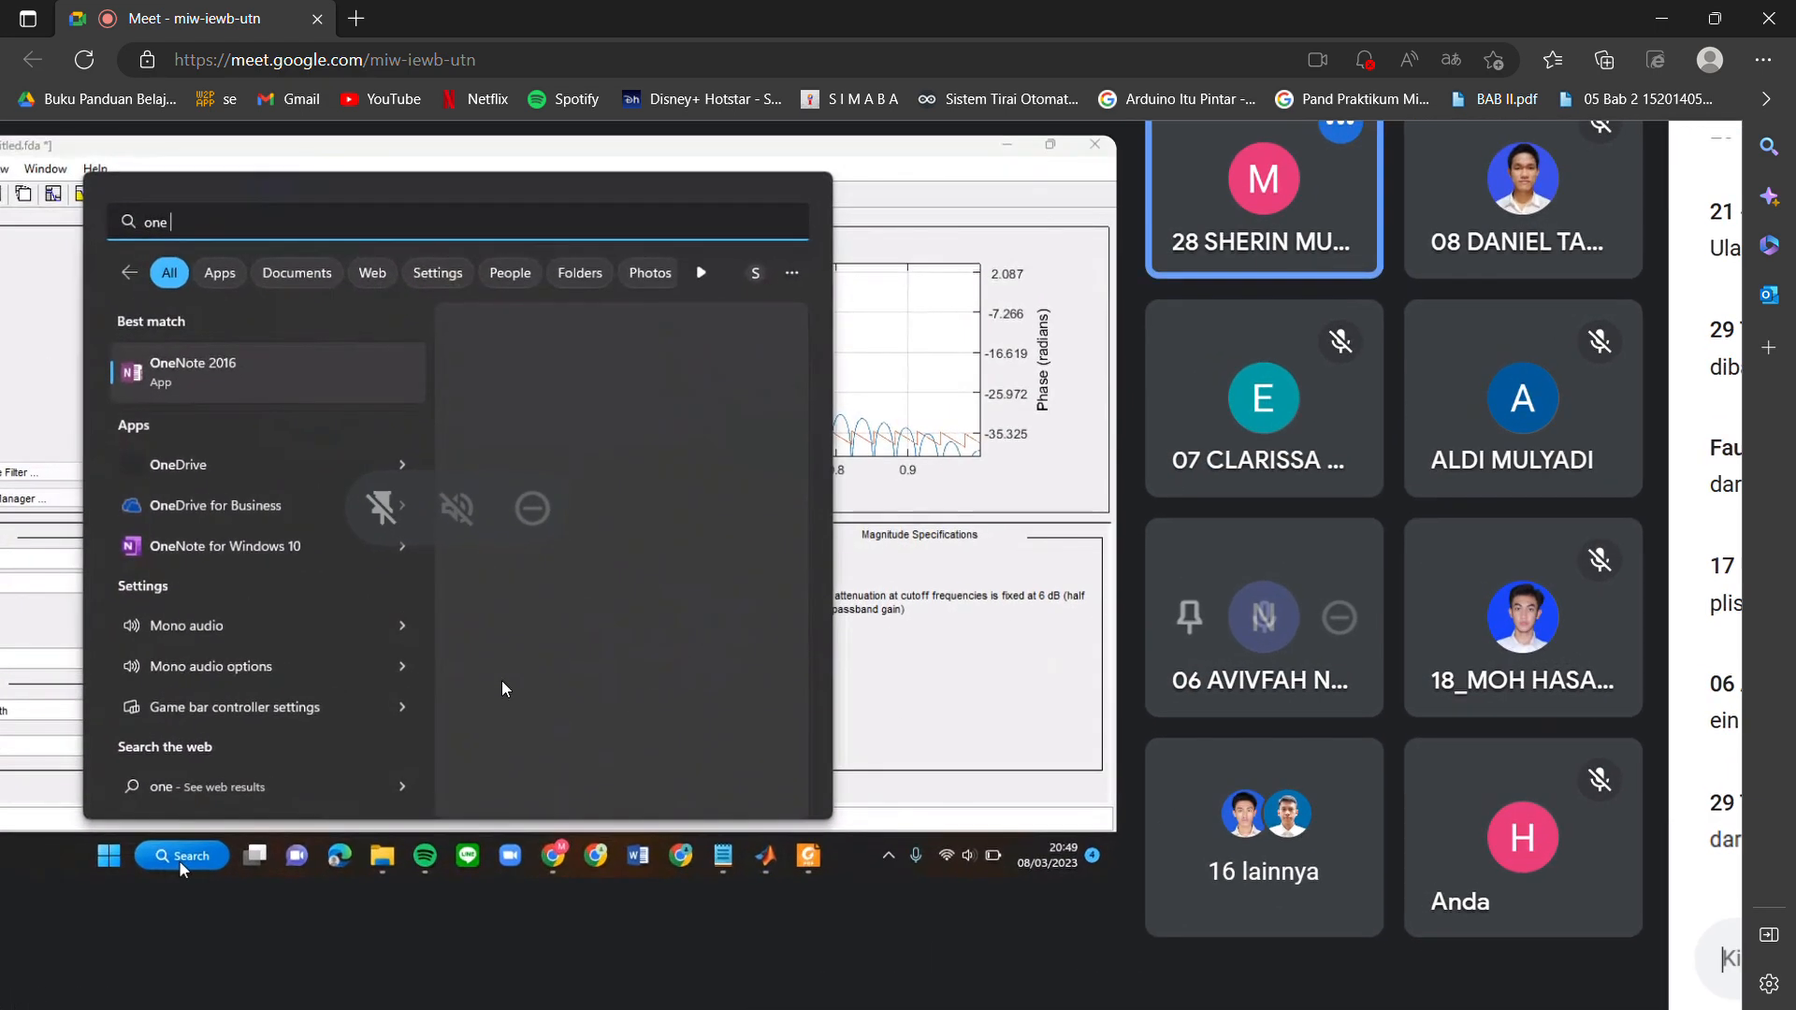
pyautogui.hscroll(-2, 501, 681)
pyautogui.scroll(1, 501, 681)
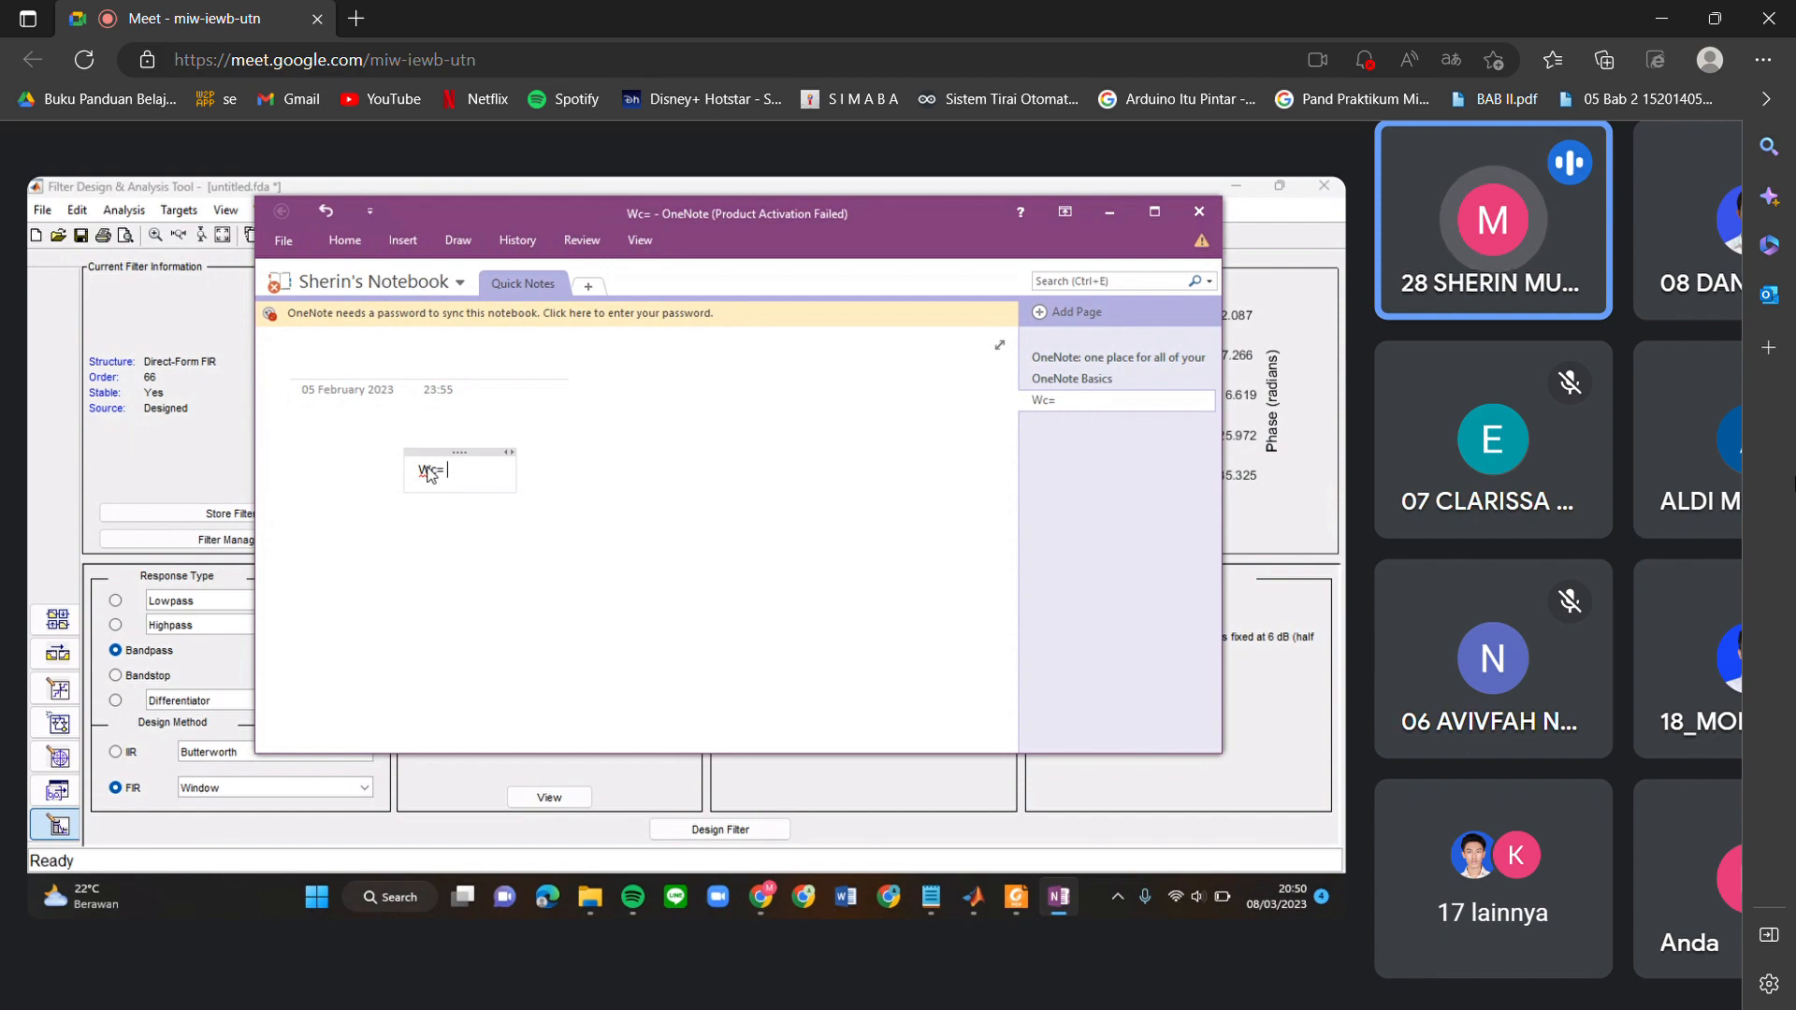
pyautogui.scroll(-5, 1031, 717)
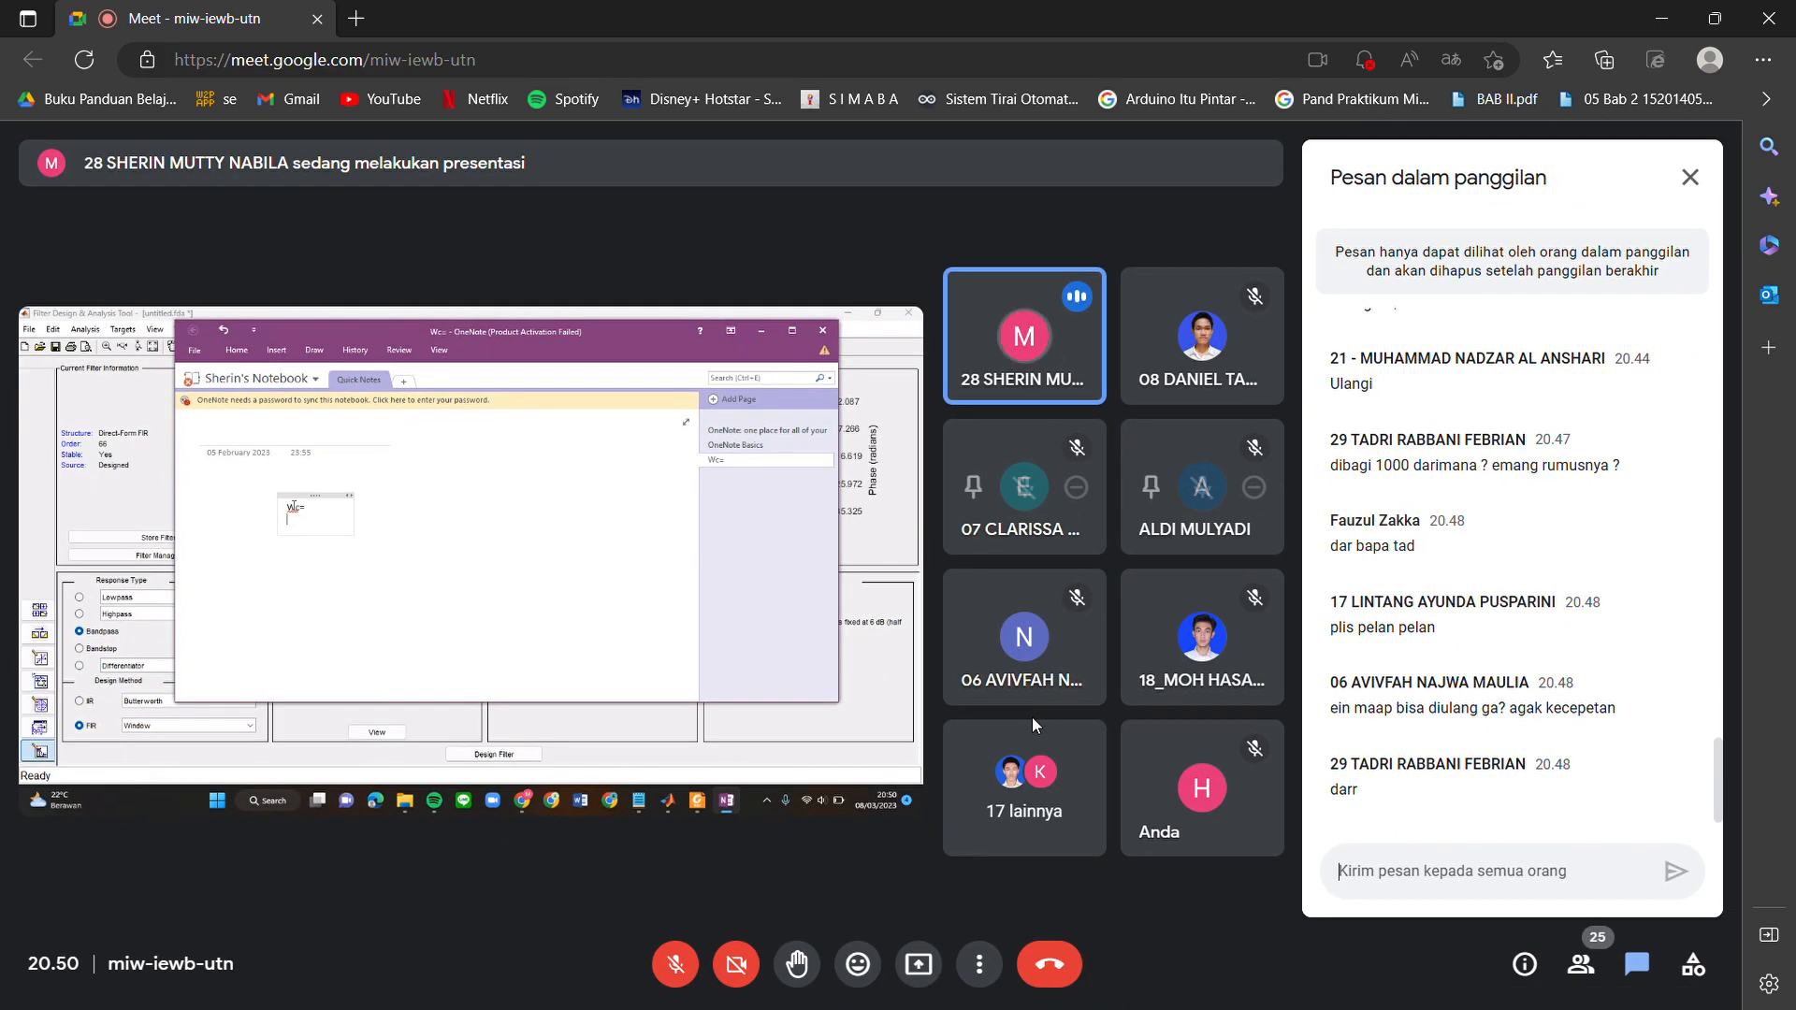
pyautogui.scroll(2, 748, 742)
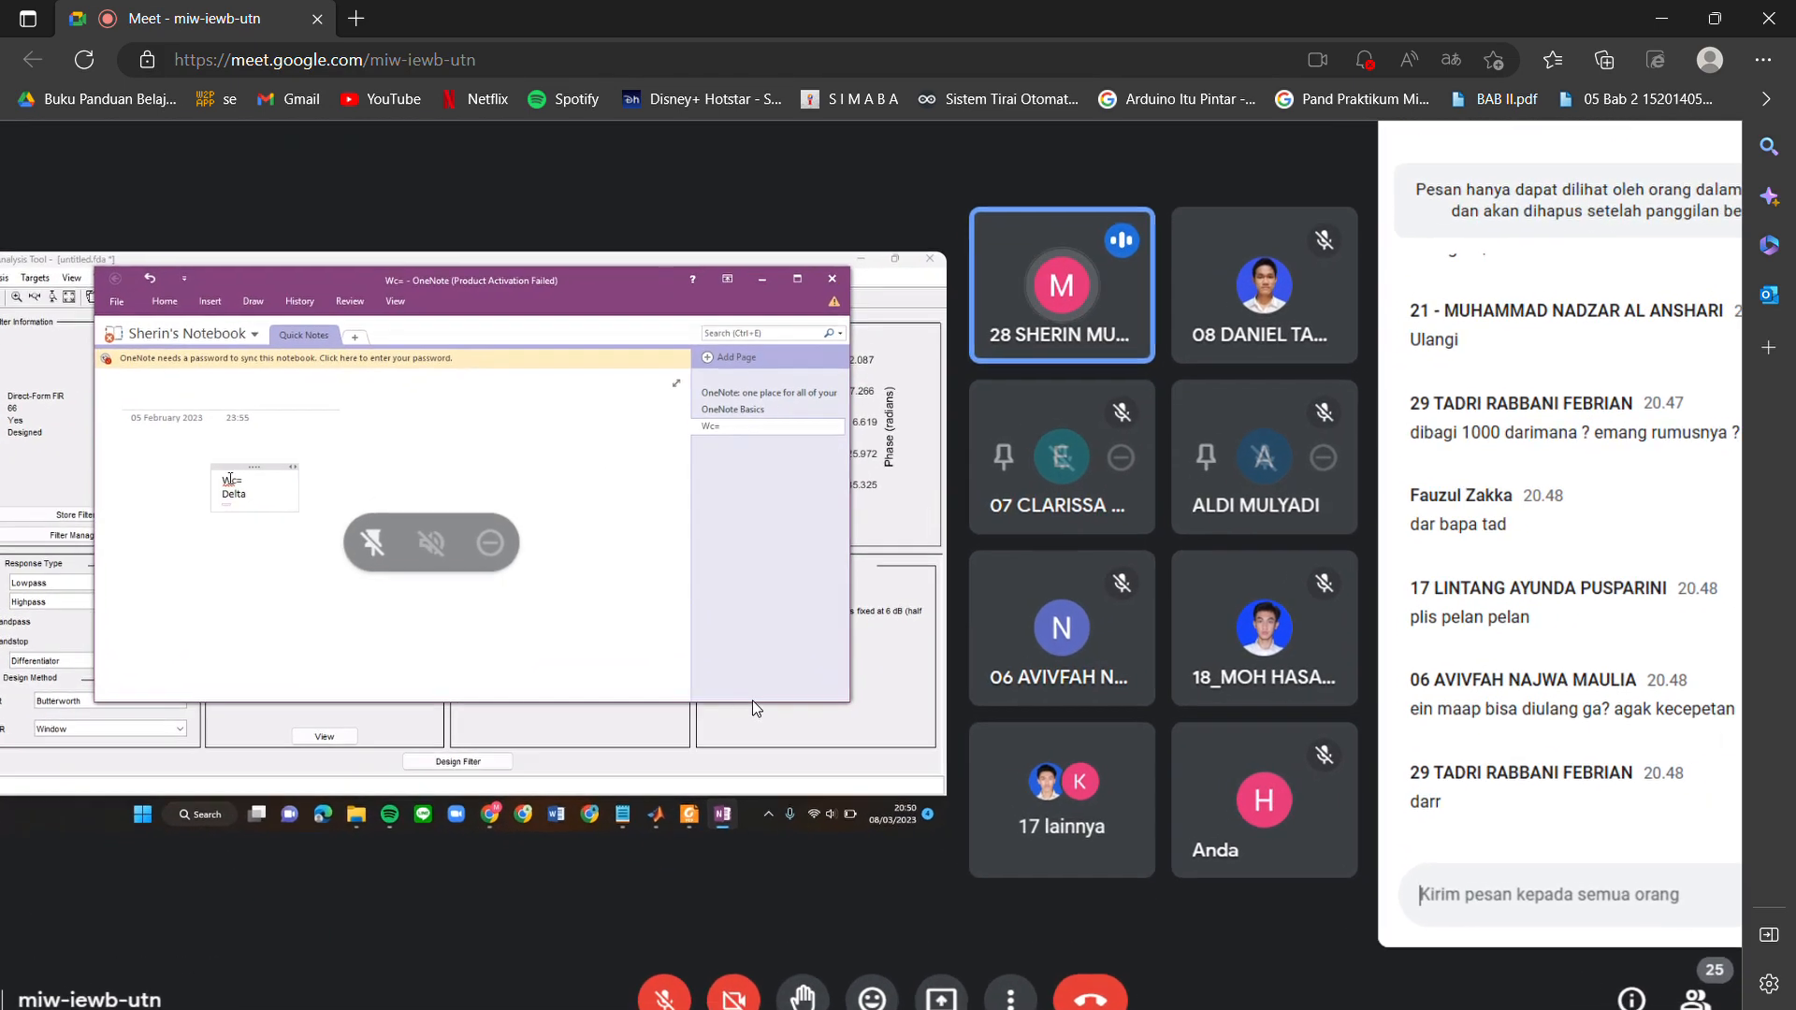
pyautogui.scroll(2, 752, 700)
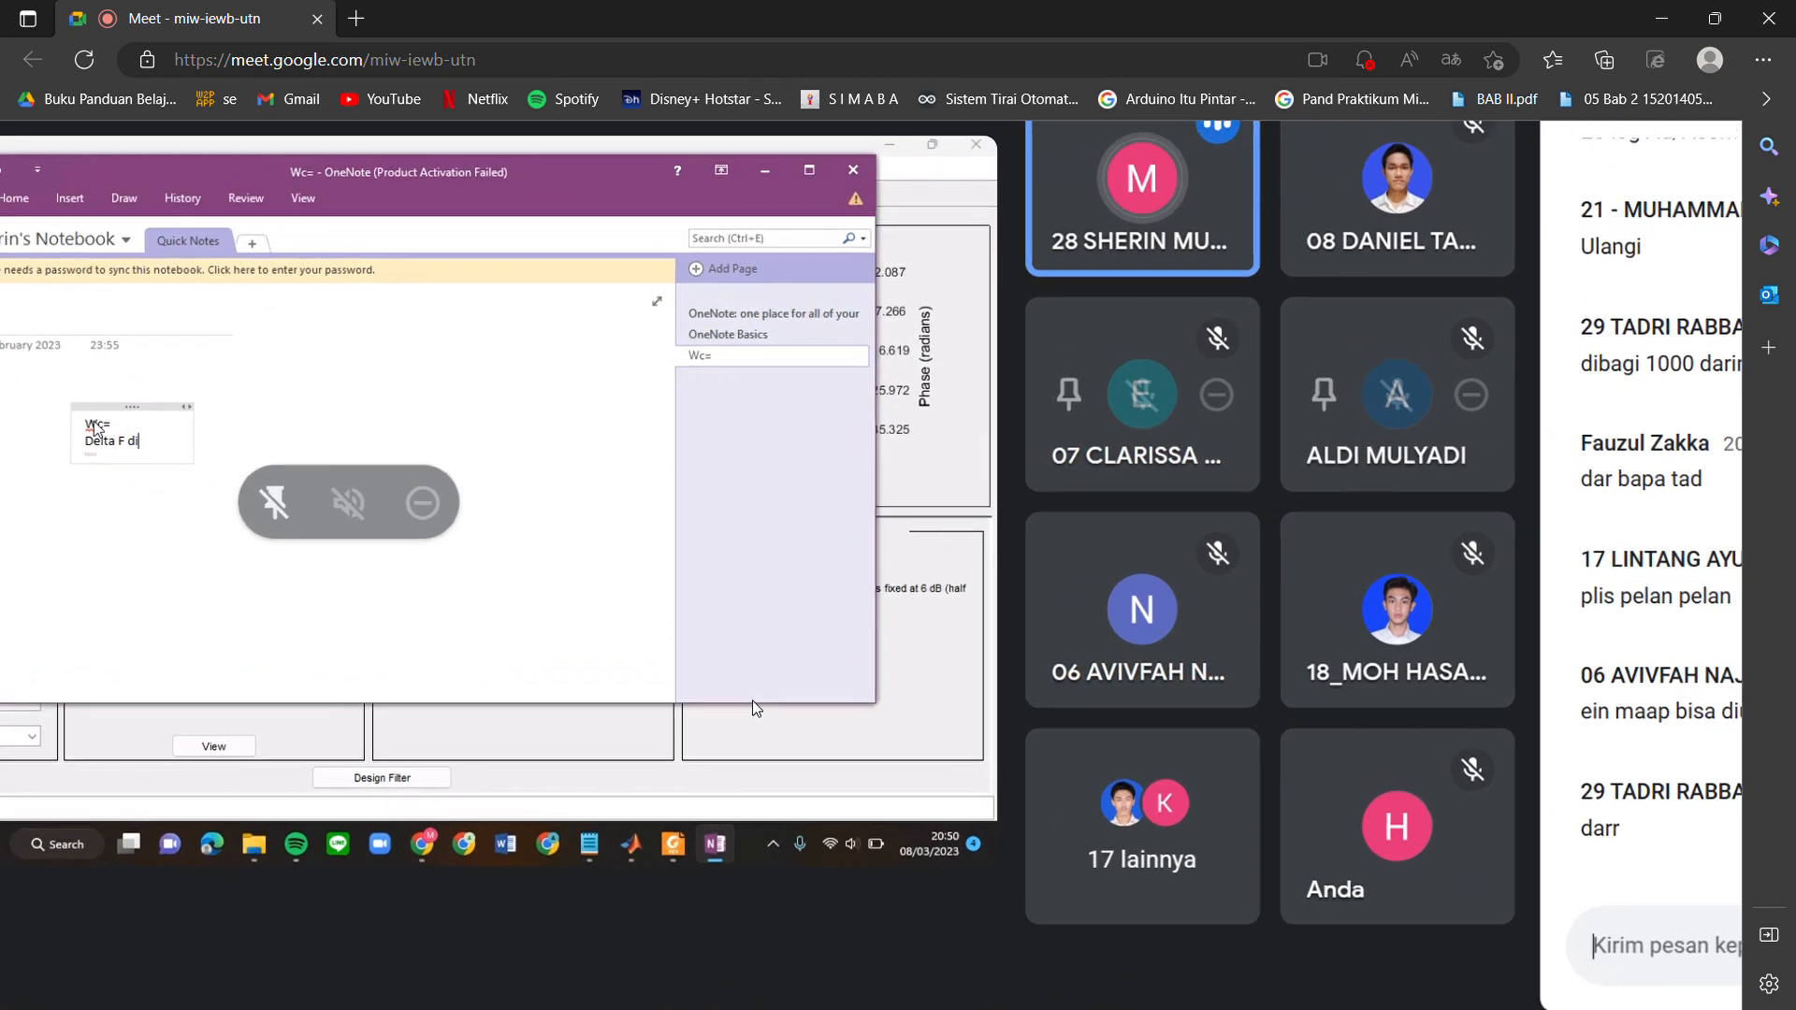
pyautogui.scroll(-2, 752, 699)
pyautogui.scroll(2, 752, 699)
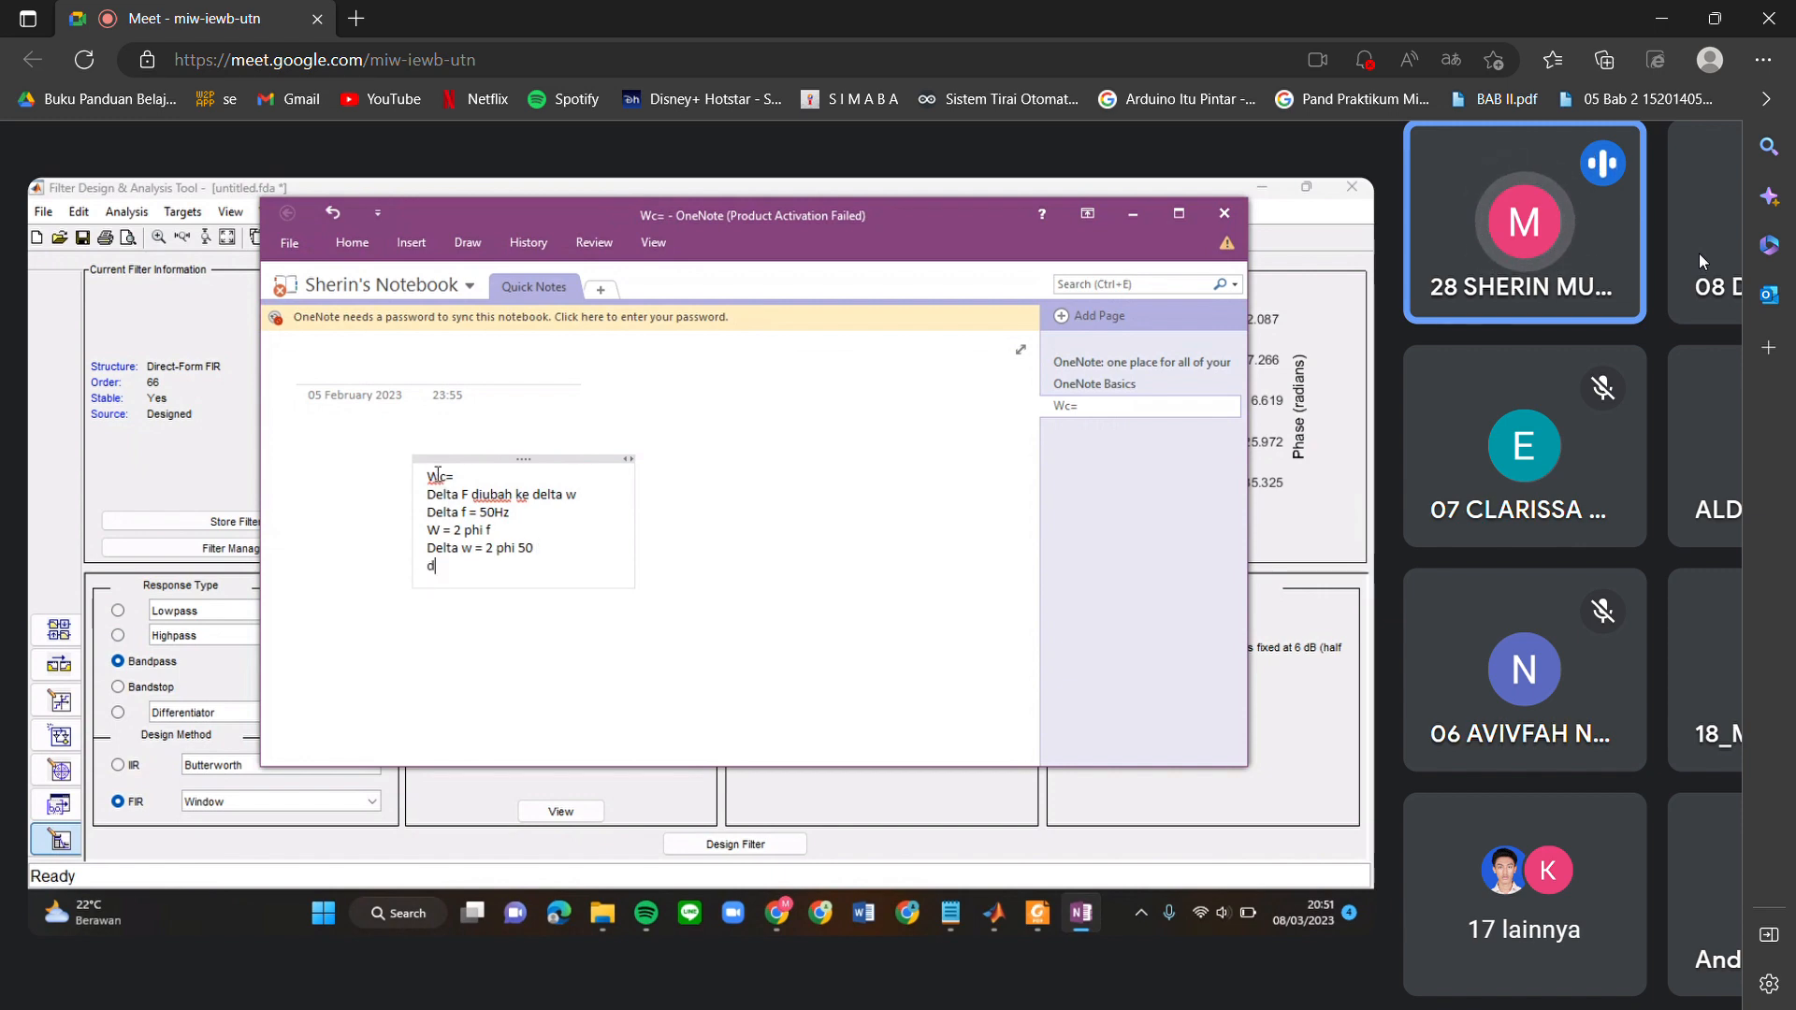
pyautogui.scroll(5, 1102, 560)
pyautogui.hscroll(-6, 1102, 559)
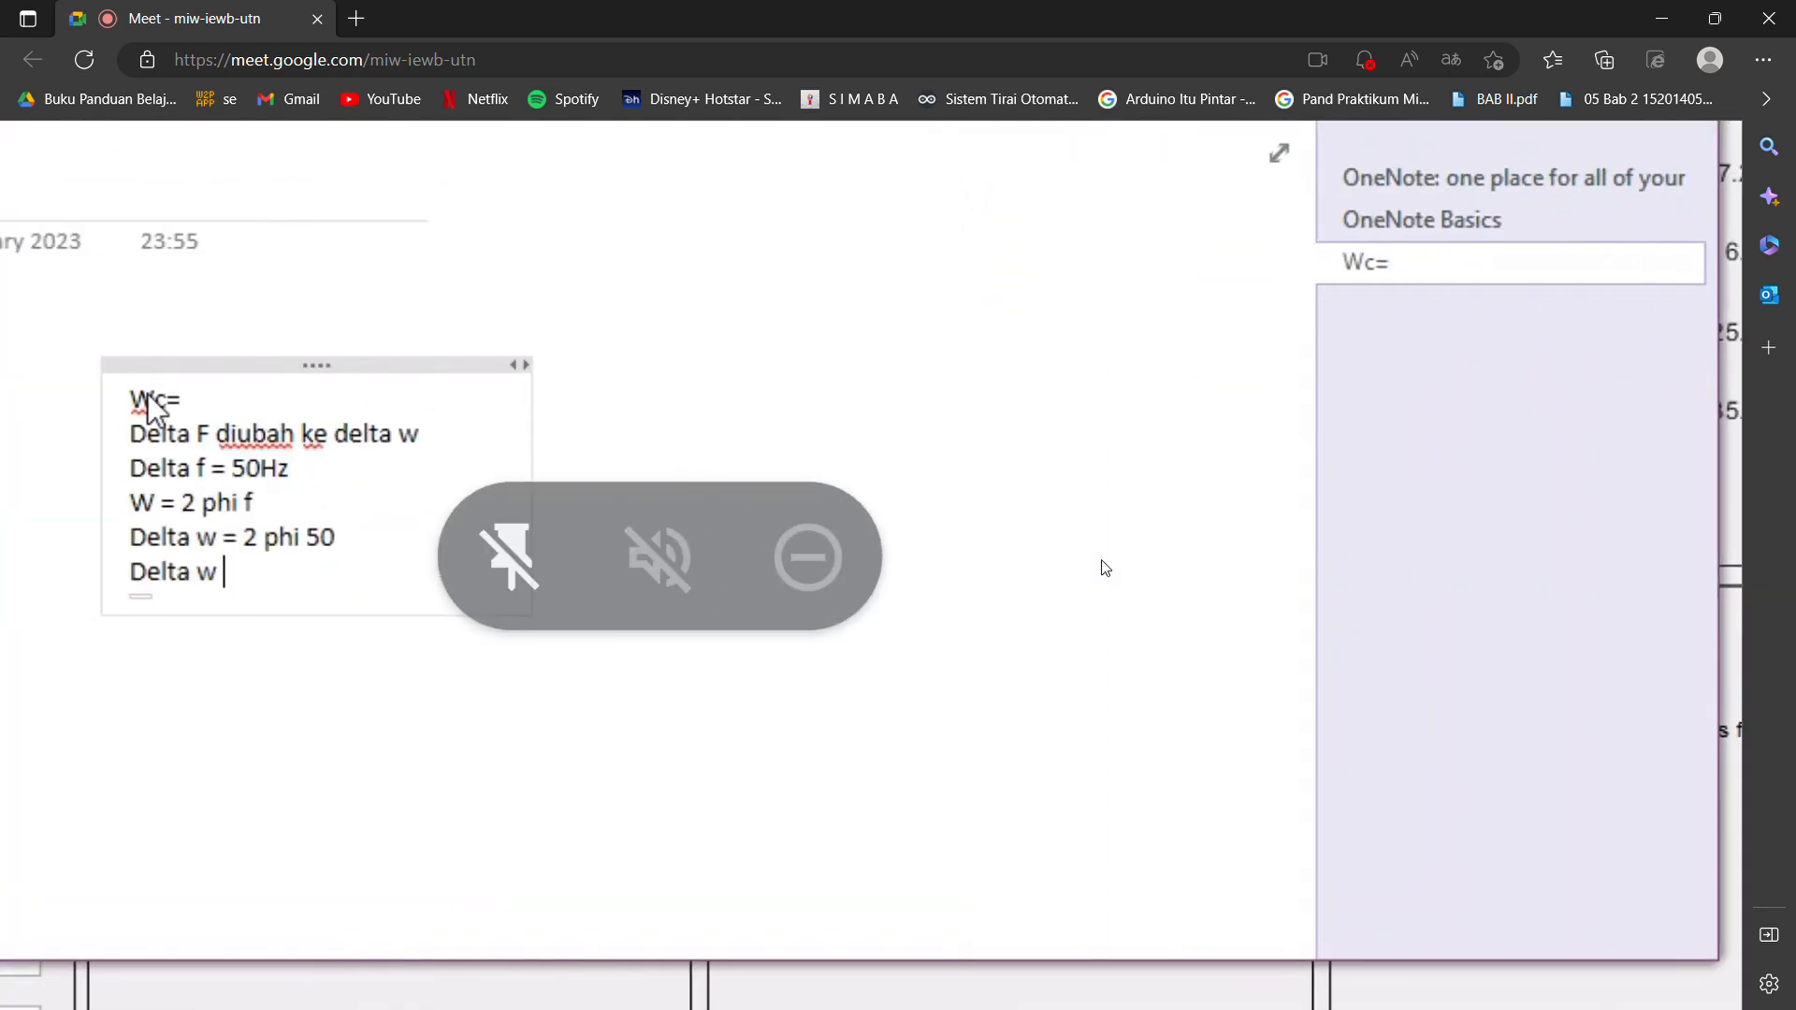
pyautogui.hscroll(-1, 1101, 559)
pyautogui.scroll(-1, 1102, 560)
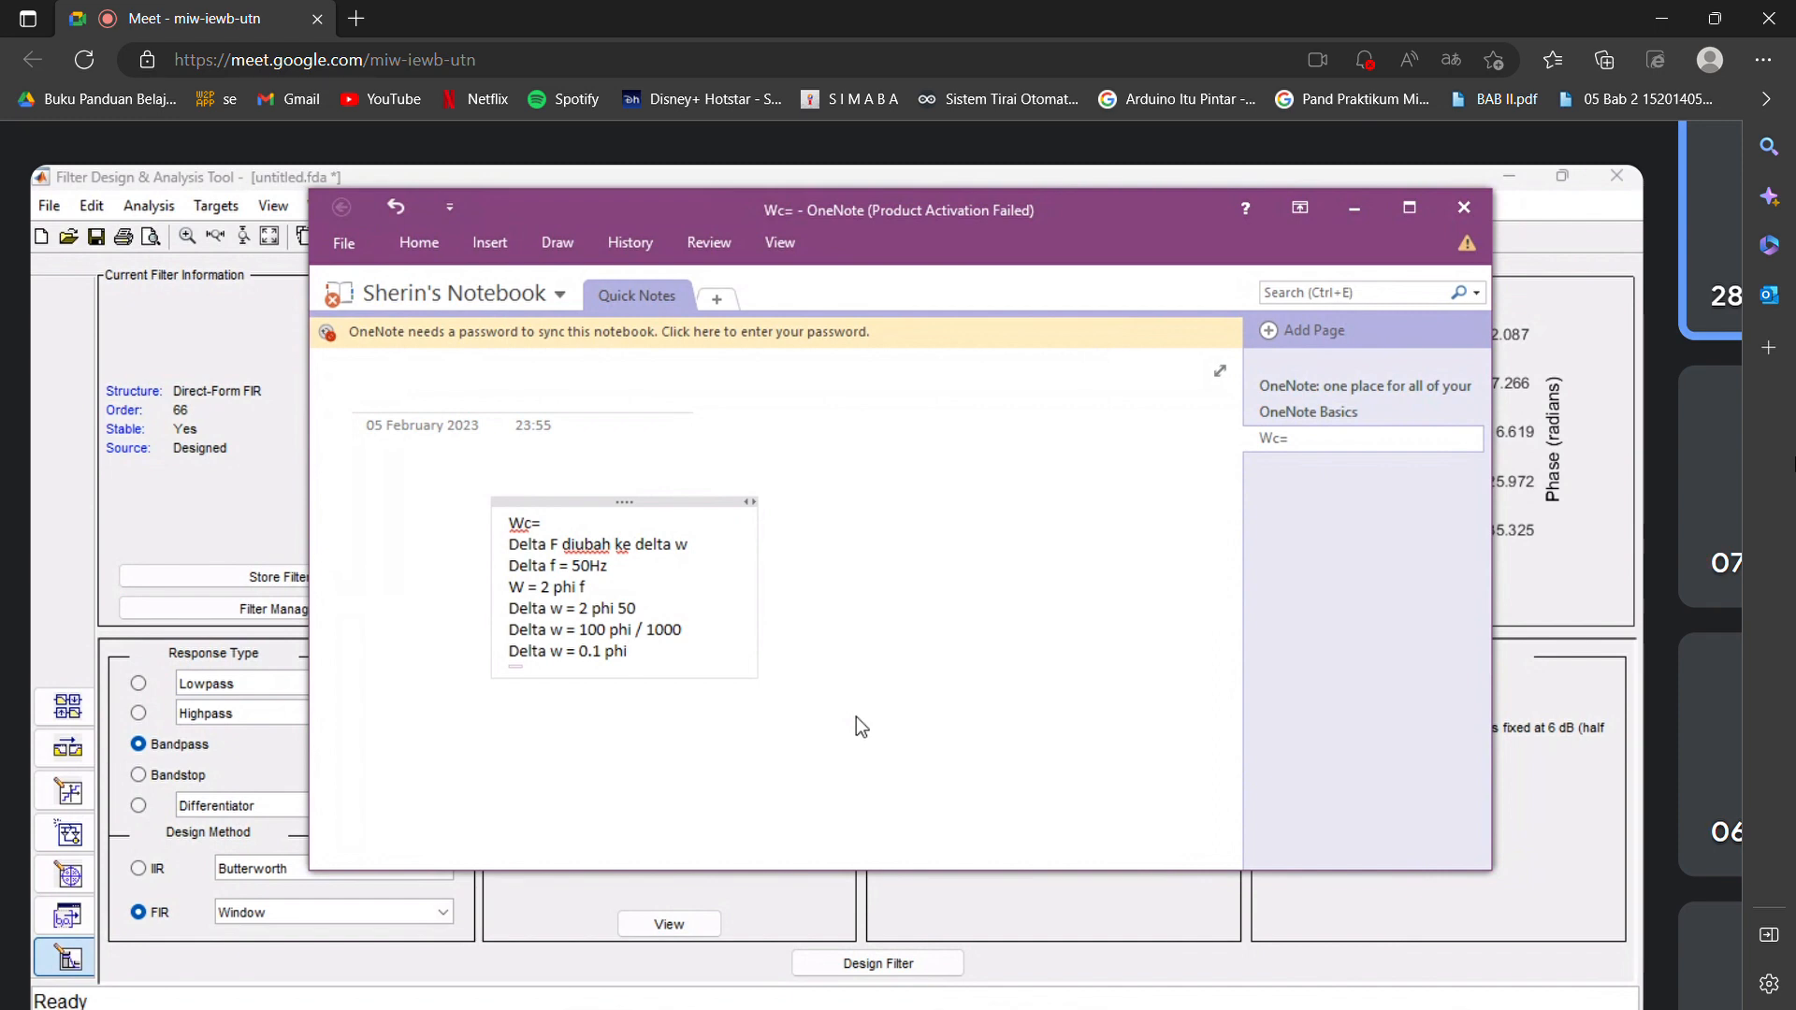
# Check the wc1 and wc2 cutoff frequencies in the Filter Design & Analysis Tool and return to the OneNote notes.
pyautogui.click(1353, 209)
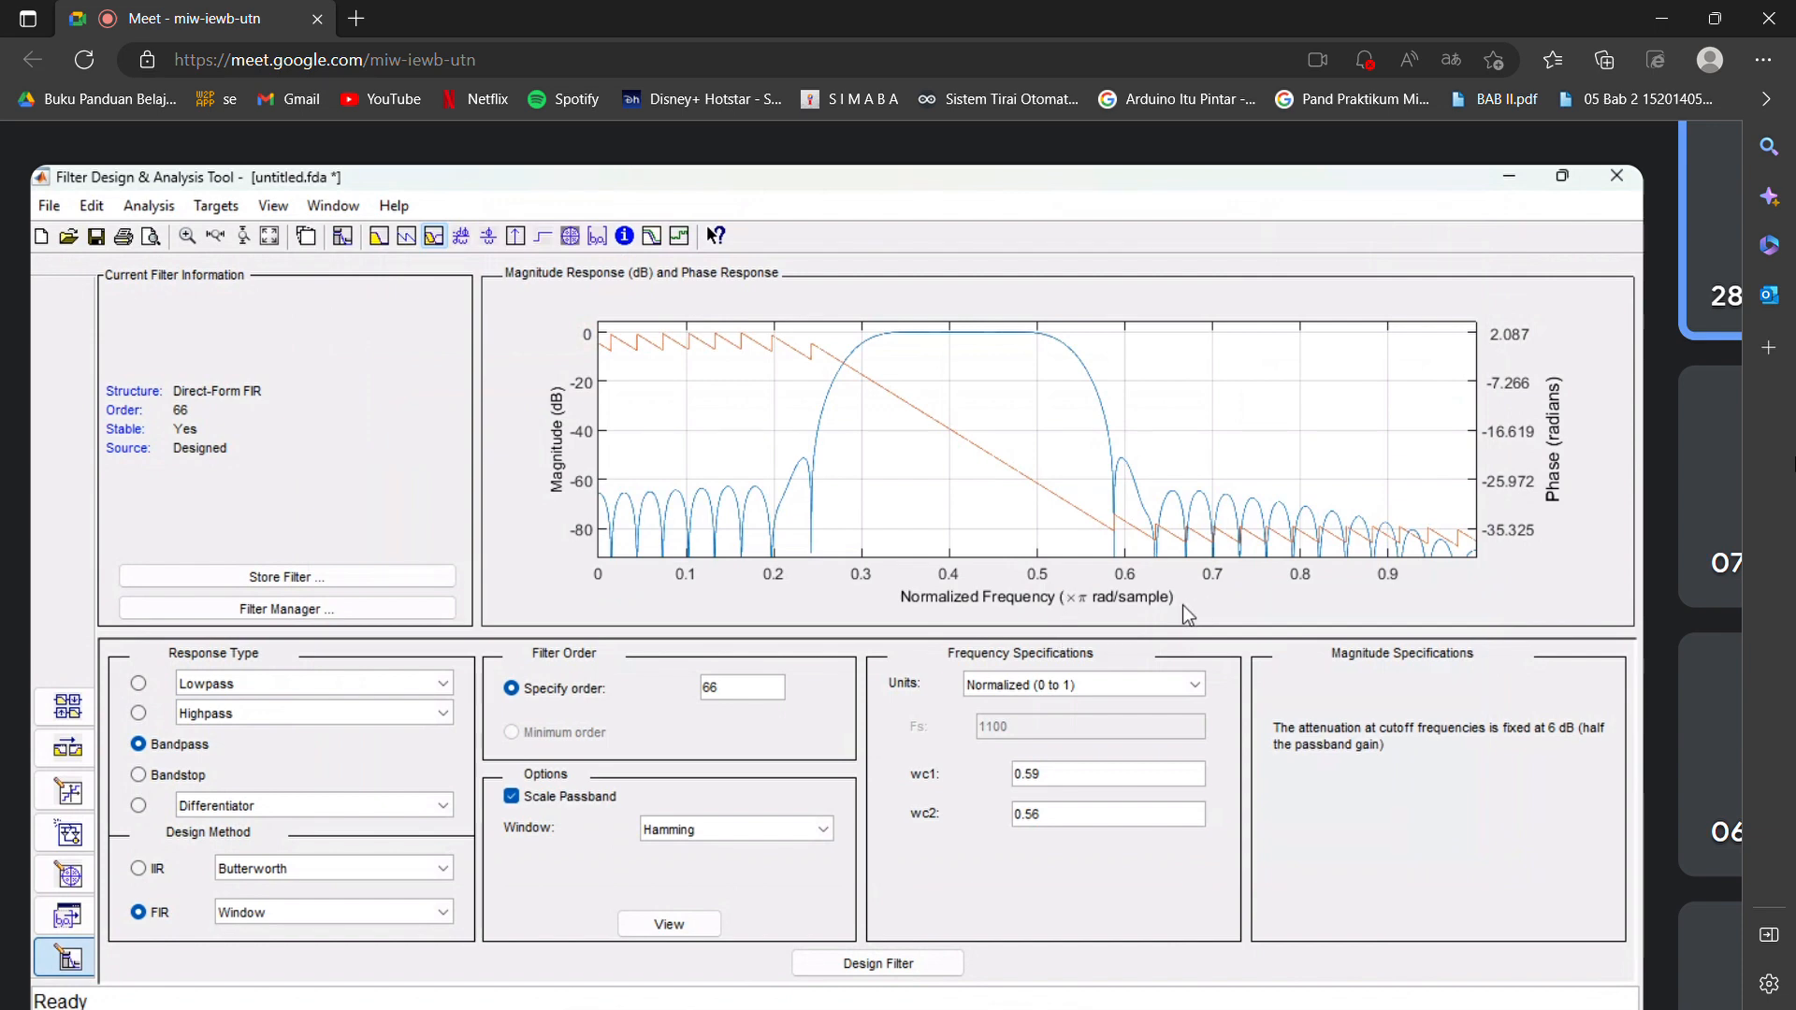
pyautogui.moveTo(1291, 1008)
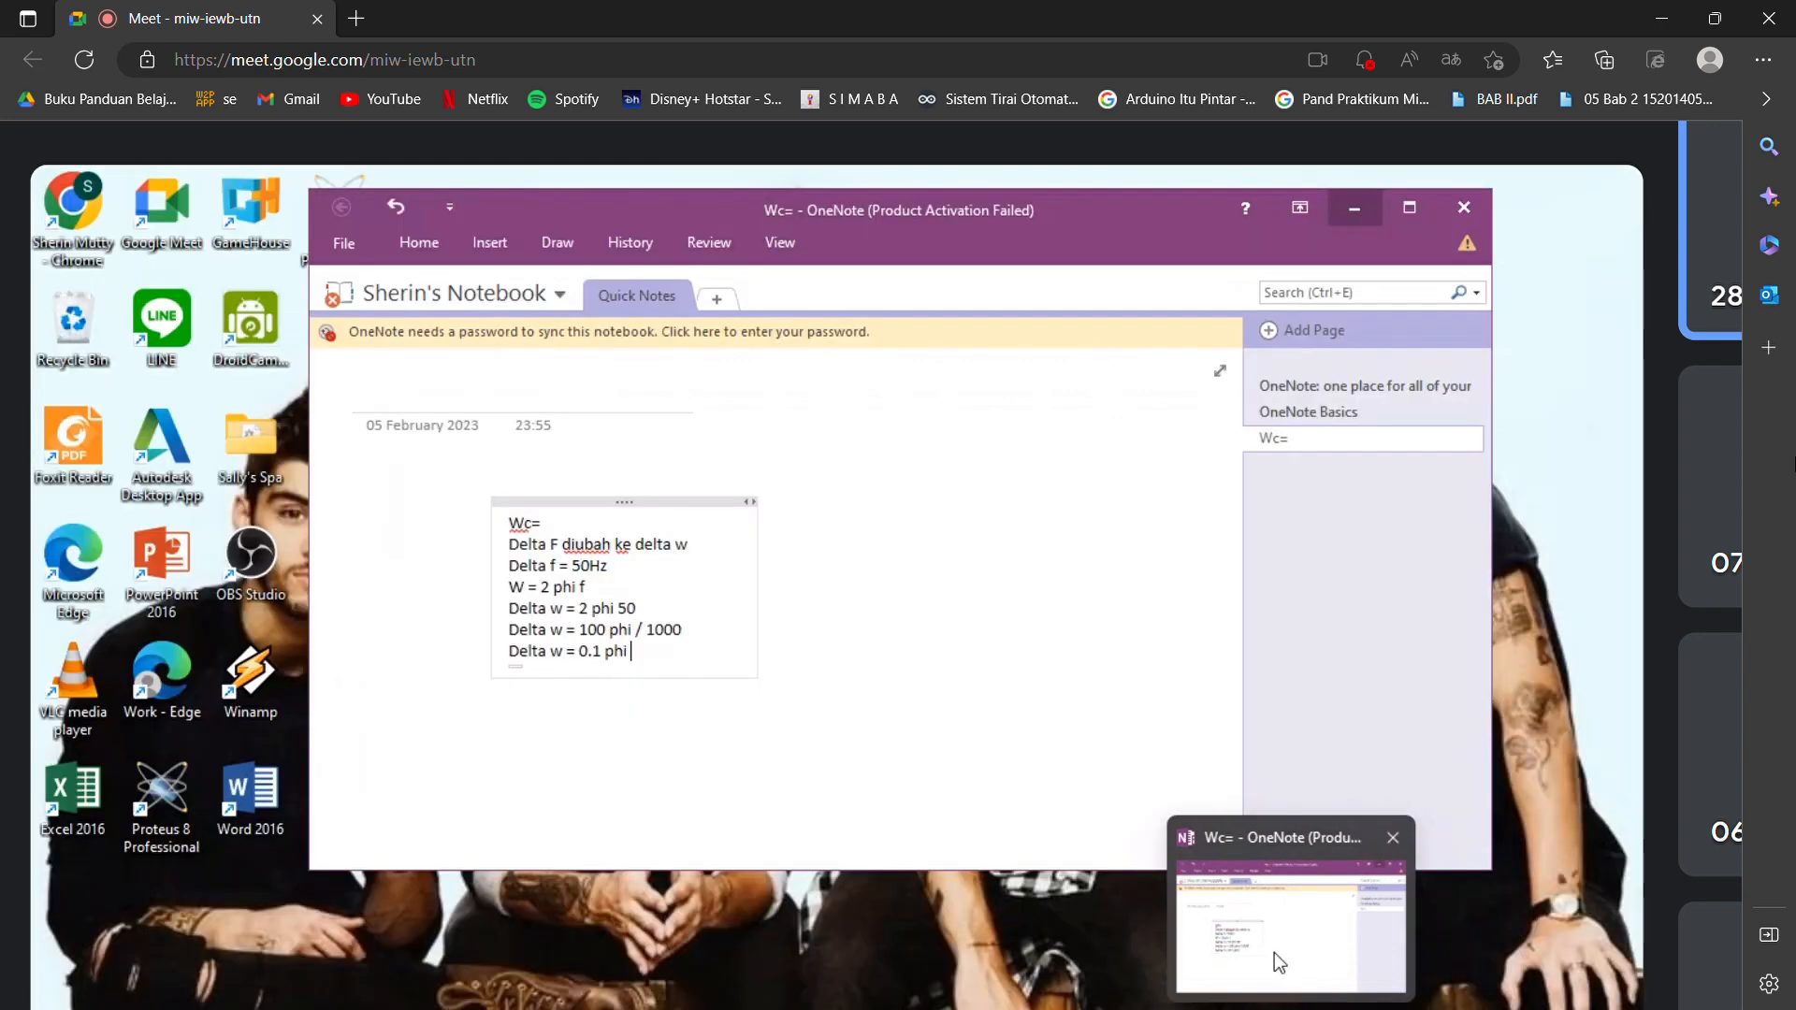
pyautogui.click(1274, 952)
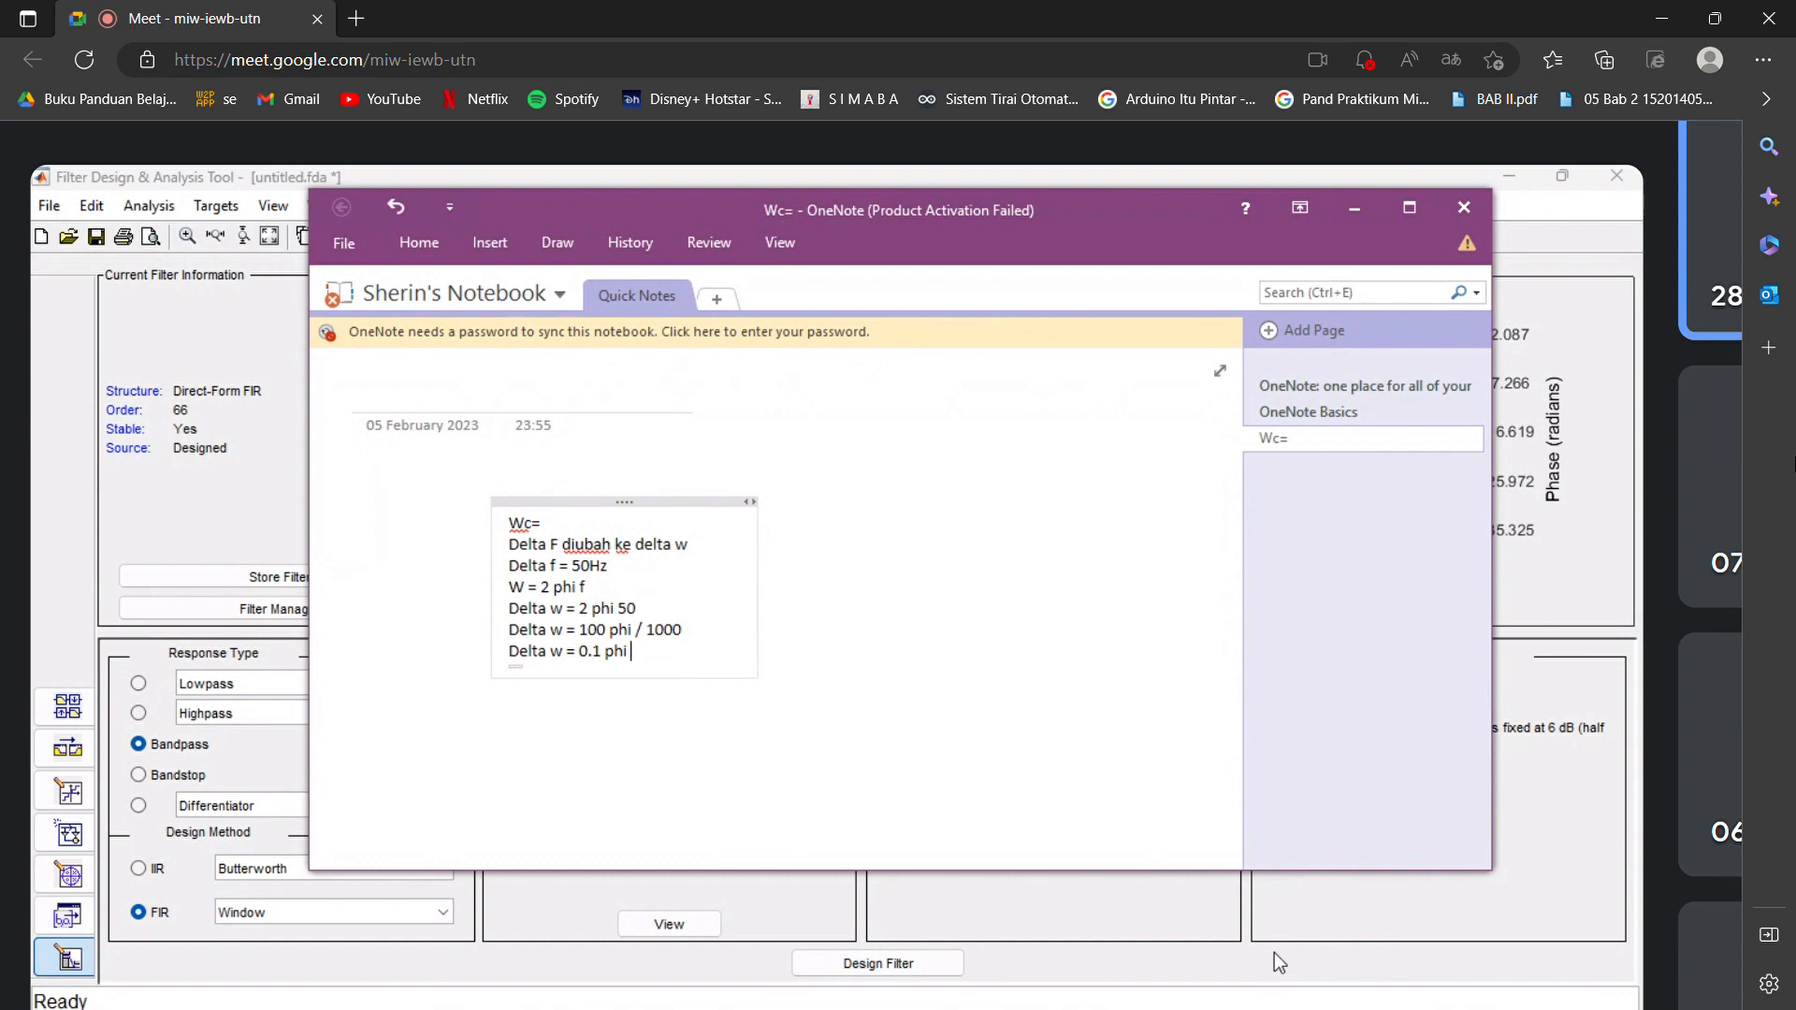
# Extend the "Delta w = 0.1 phi" line with "/ 2" and add the line "= 0.05" below it.
pyautogui.write('/ 2')
pyautogui.press('Return')
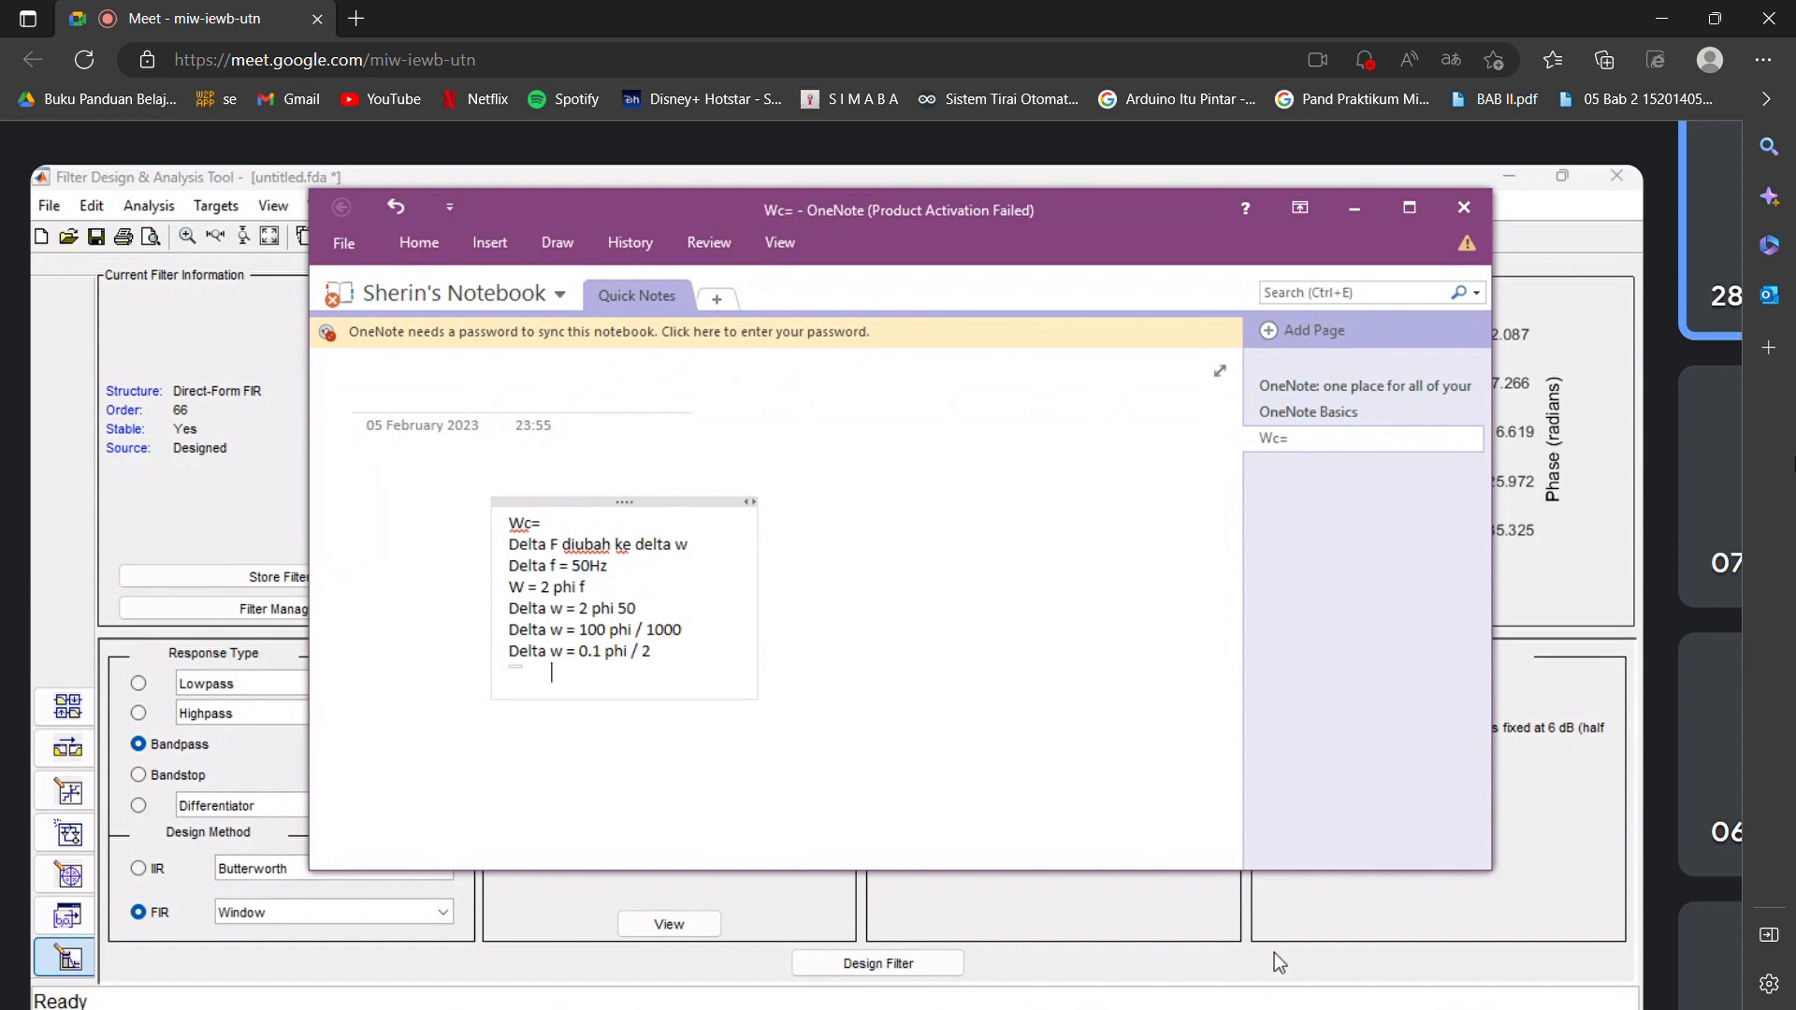
pyautogui.write('= 0.05')
pyautogui.press('Return')
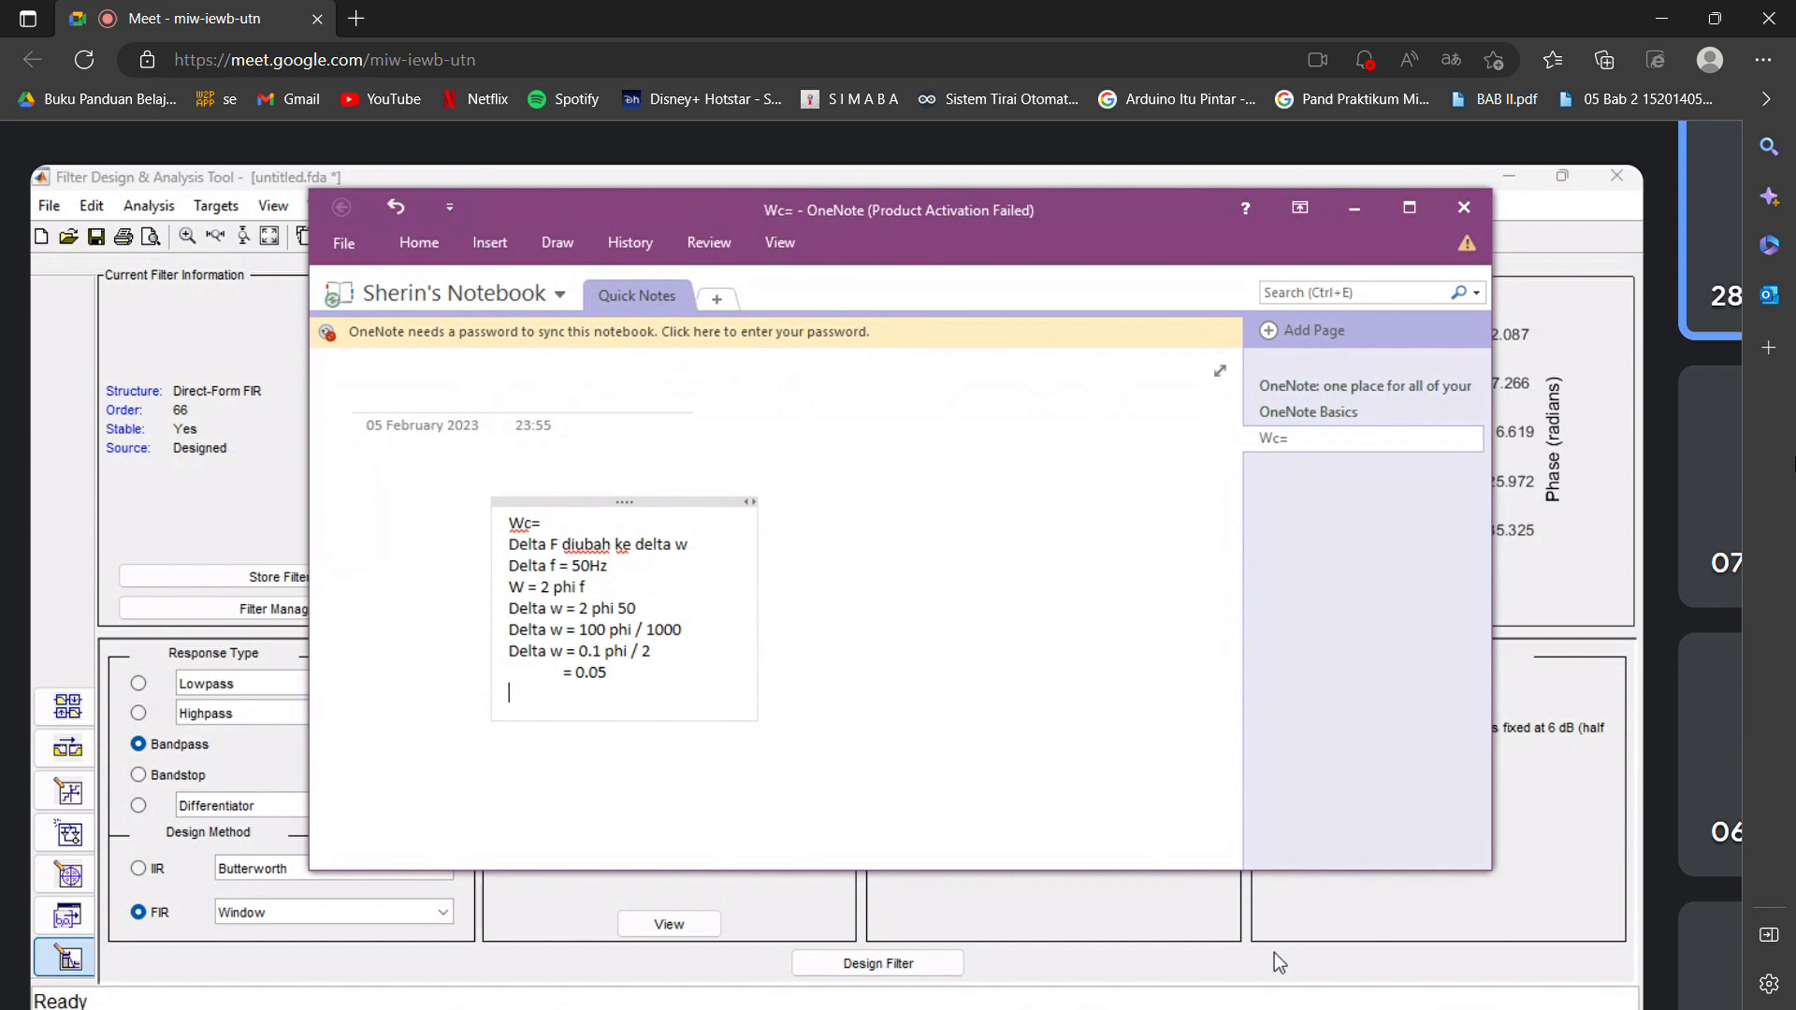
# Add the lines "Ws" and "Fs = 270 Hz" below the 0.05 result in the OneNote note.
pyautogui.write('w')
pyautogui.write('s')
pyautogui.write('F')
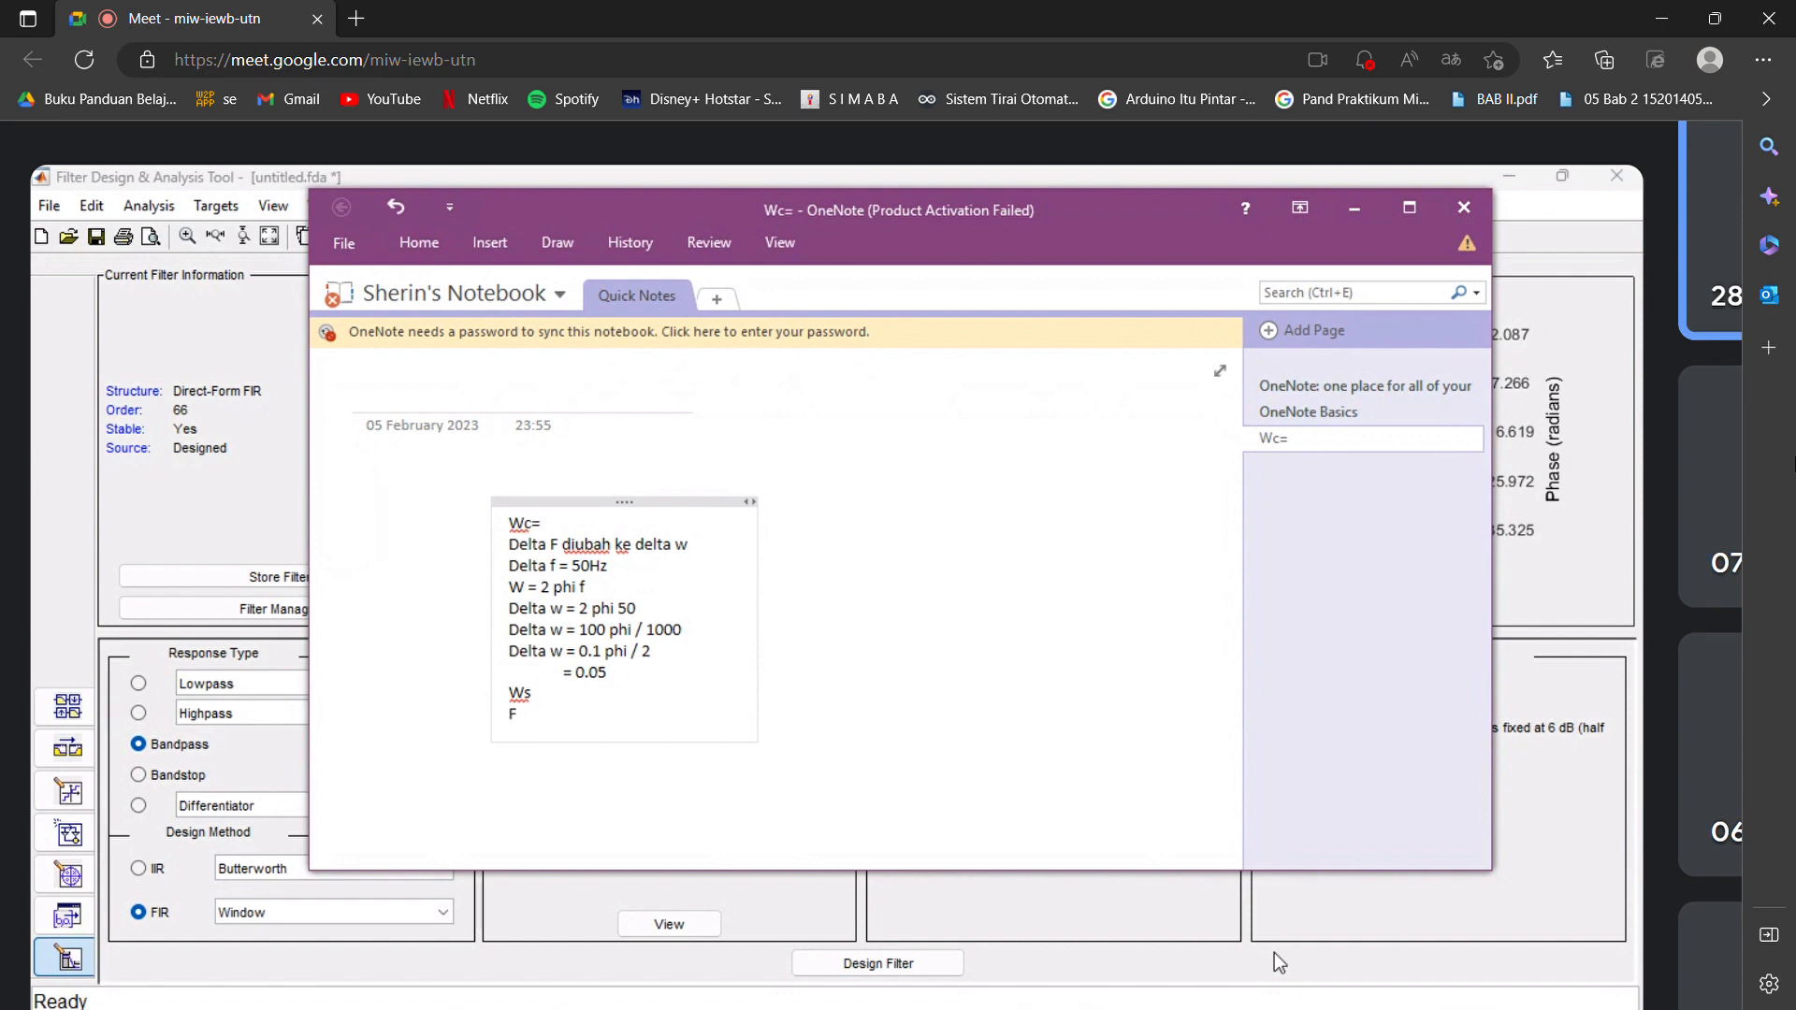
pyautogui.write('s =')
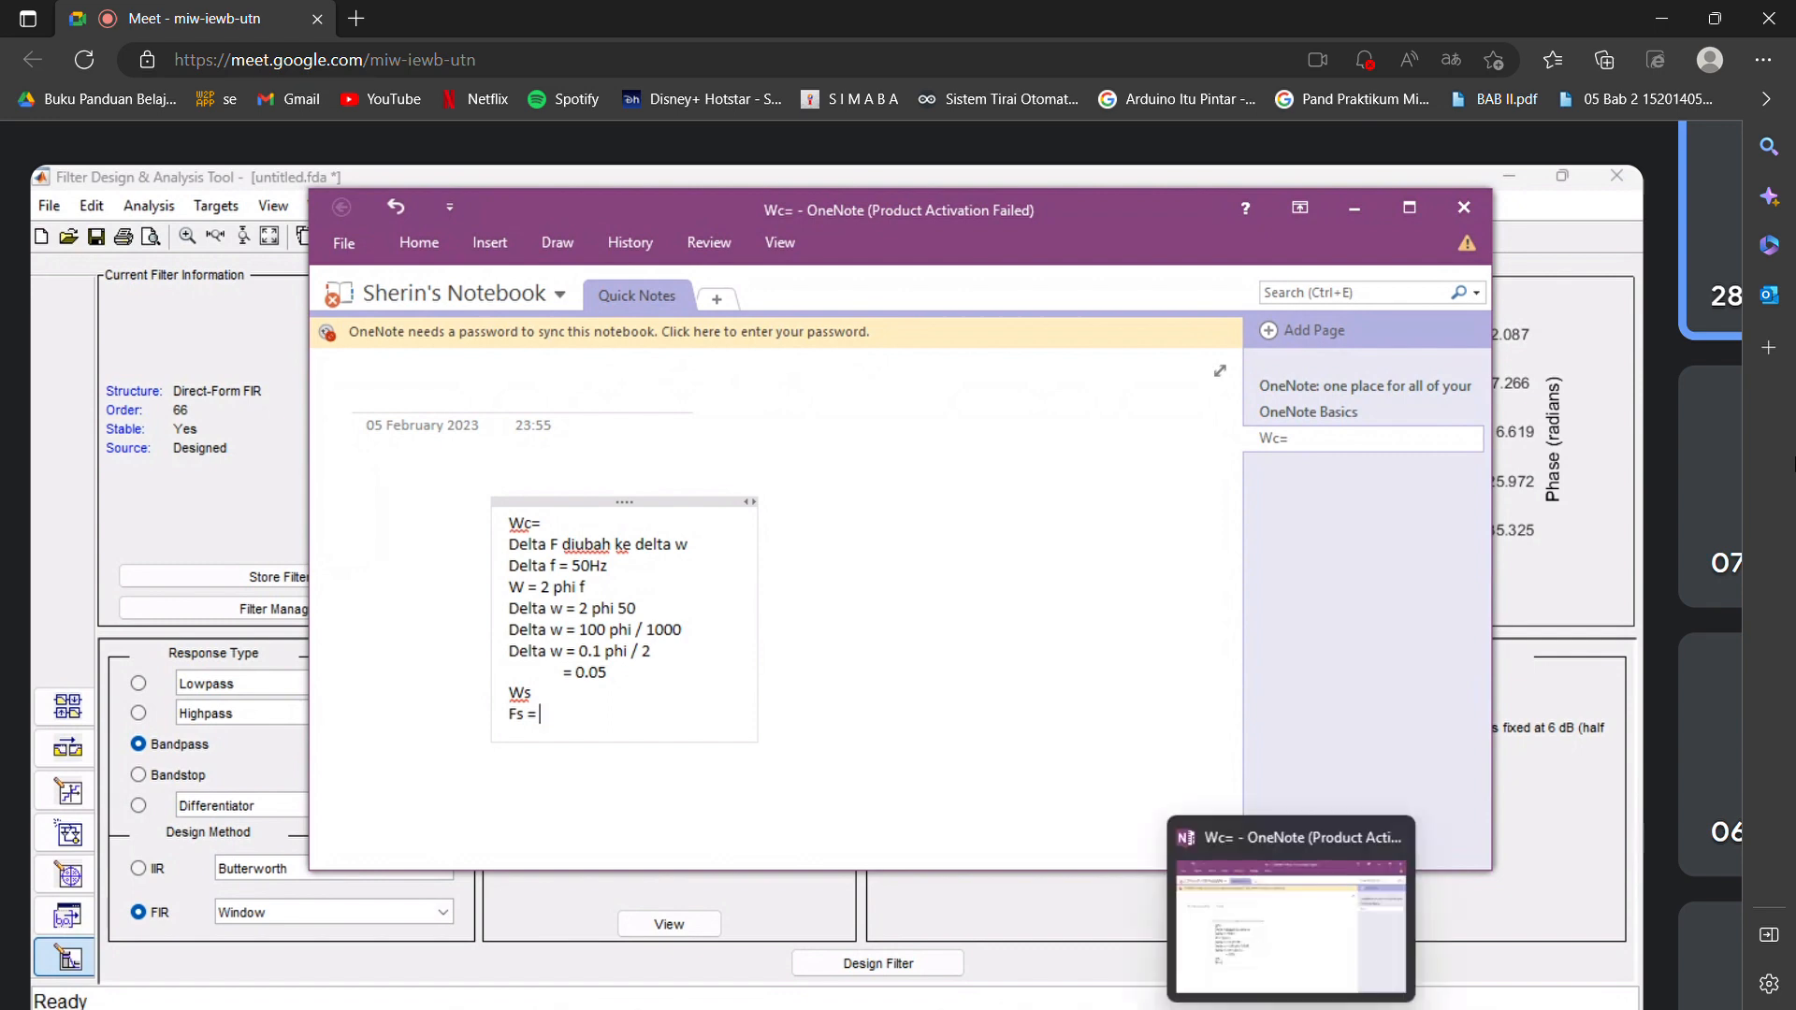
pyautogui.moveTo(1239, 1009)
pyautogui.moveTo(1318, 894)
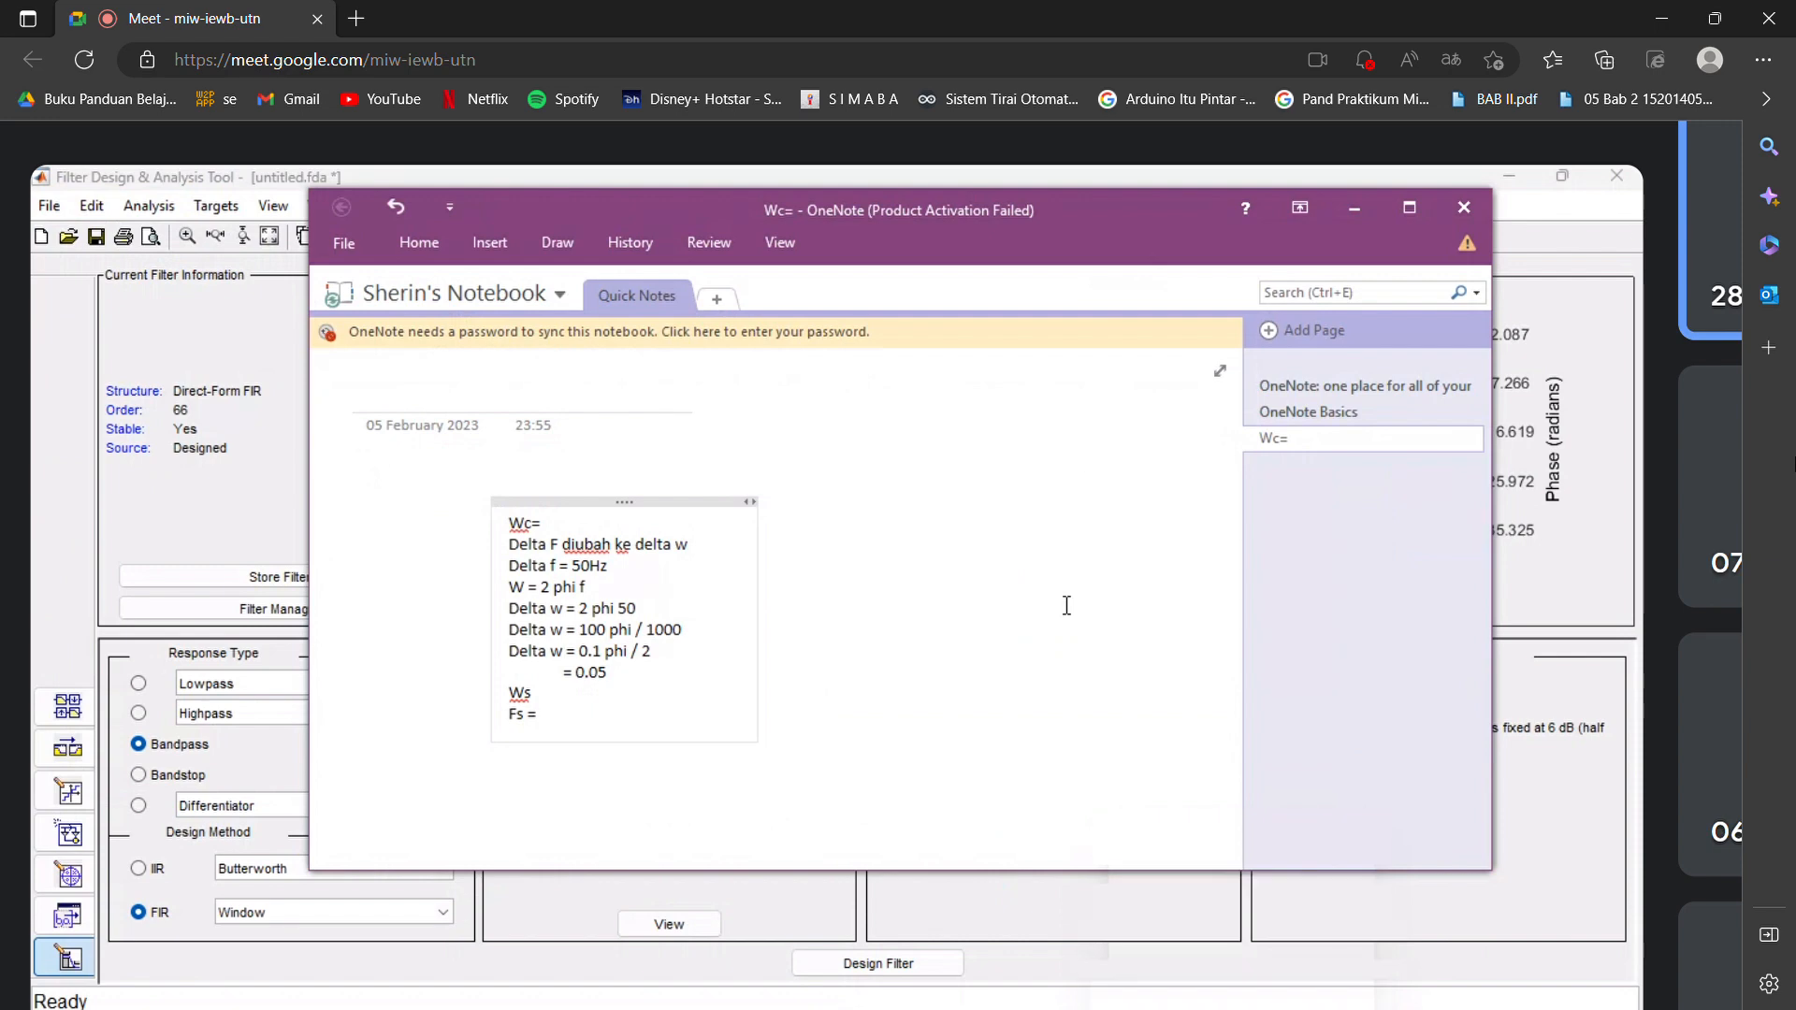
pyautogui.write('270 Hz')
pyautogui.press('Return')
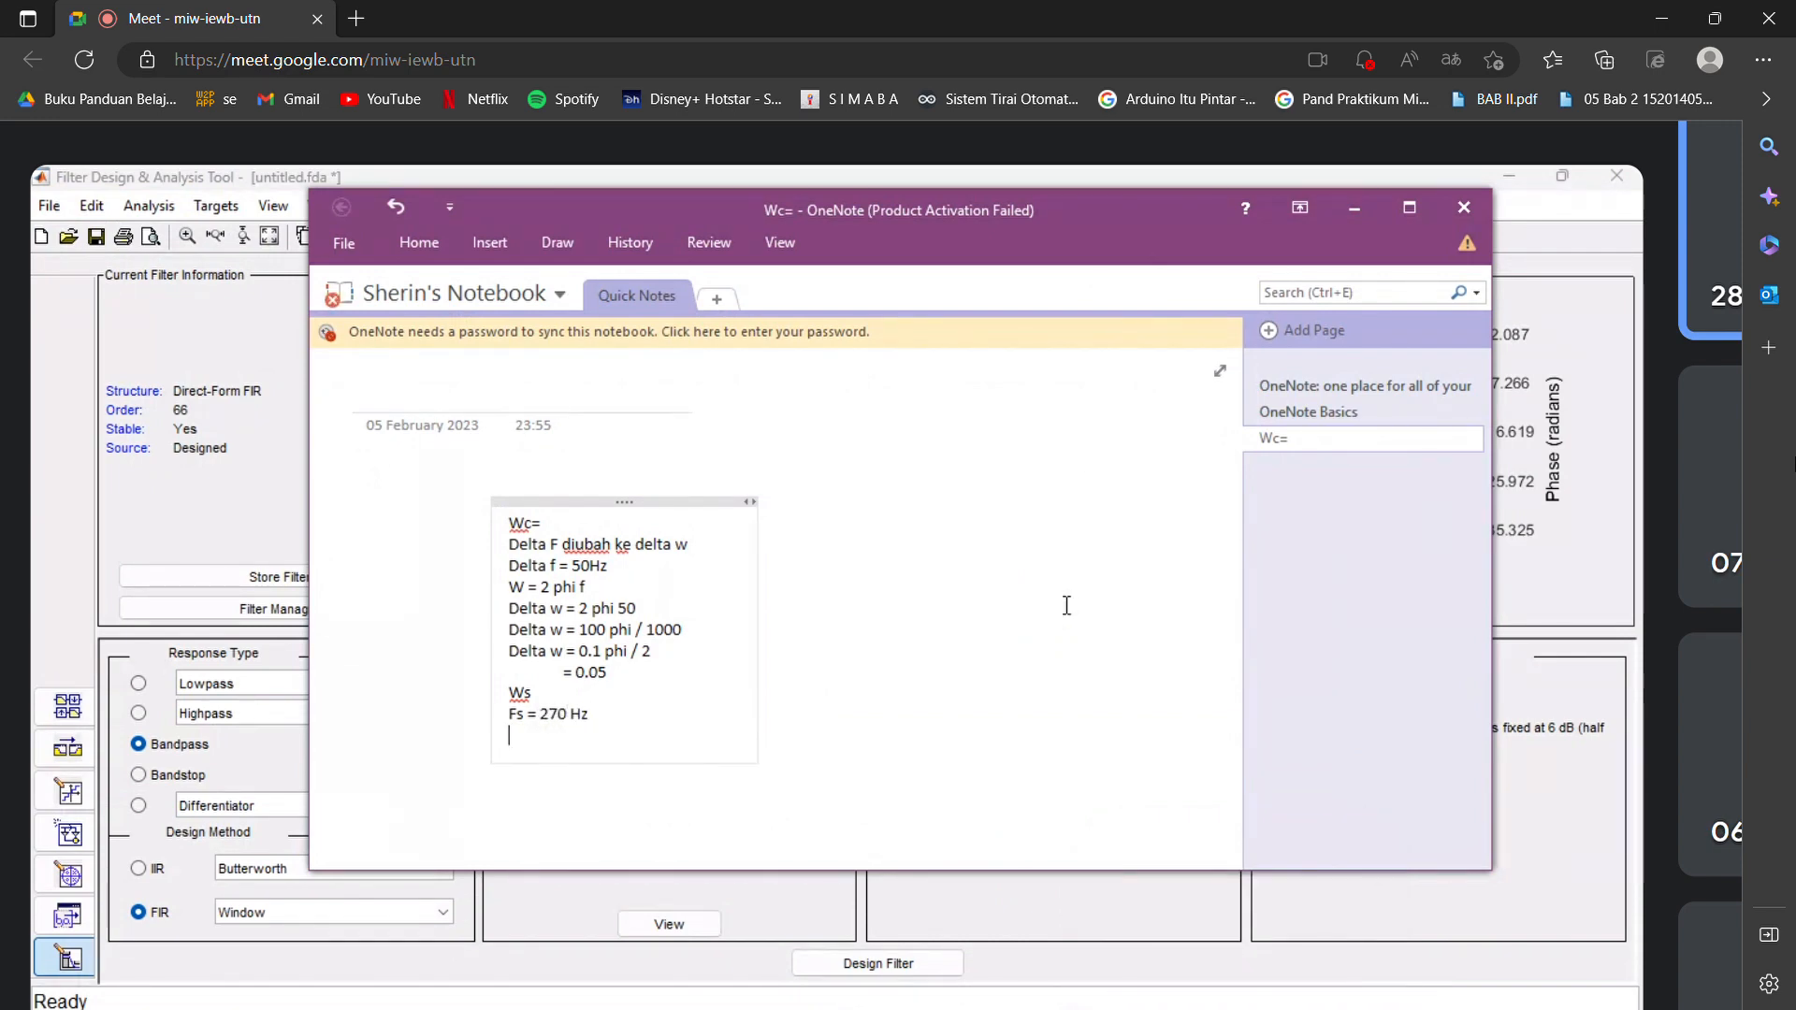
# Add the line "Ws = 2 phi 270" below the Fs line in the same note.
pyautogui.write('W')
pyautogui.click(1067, 605)
pyautogui.write('s')
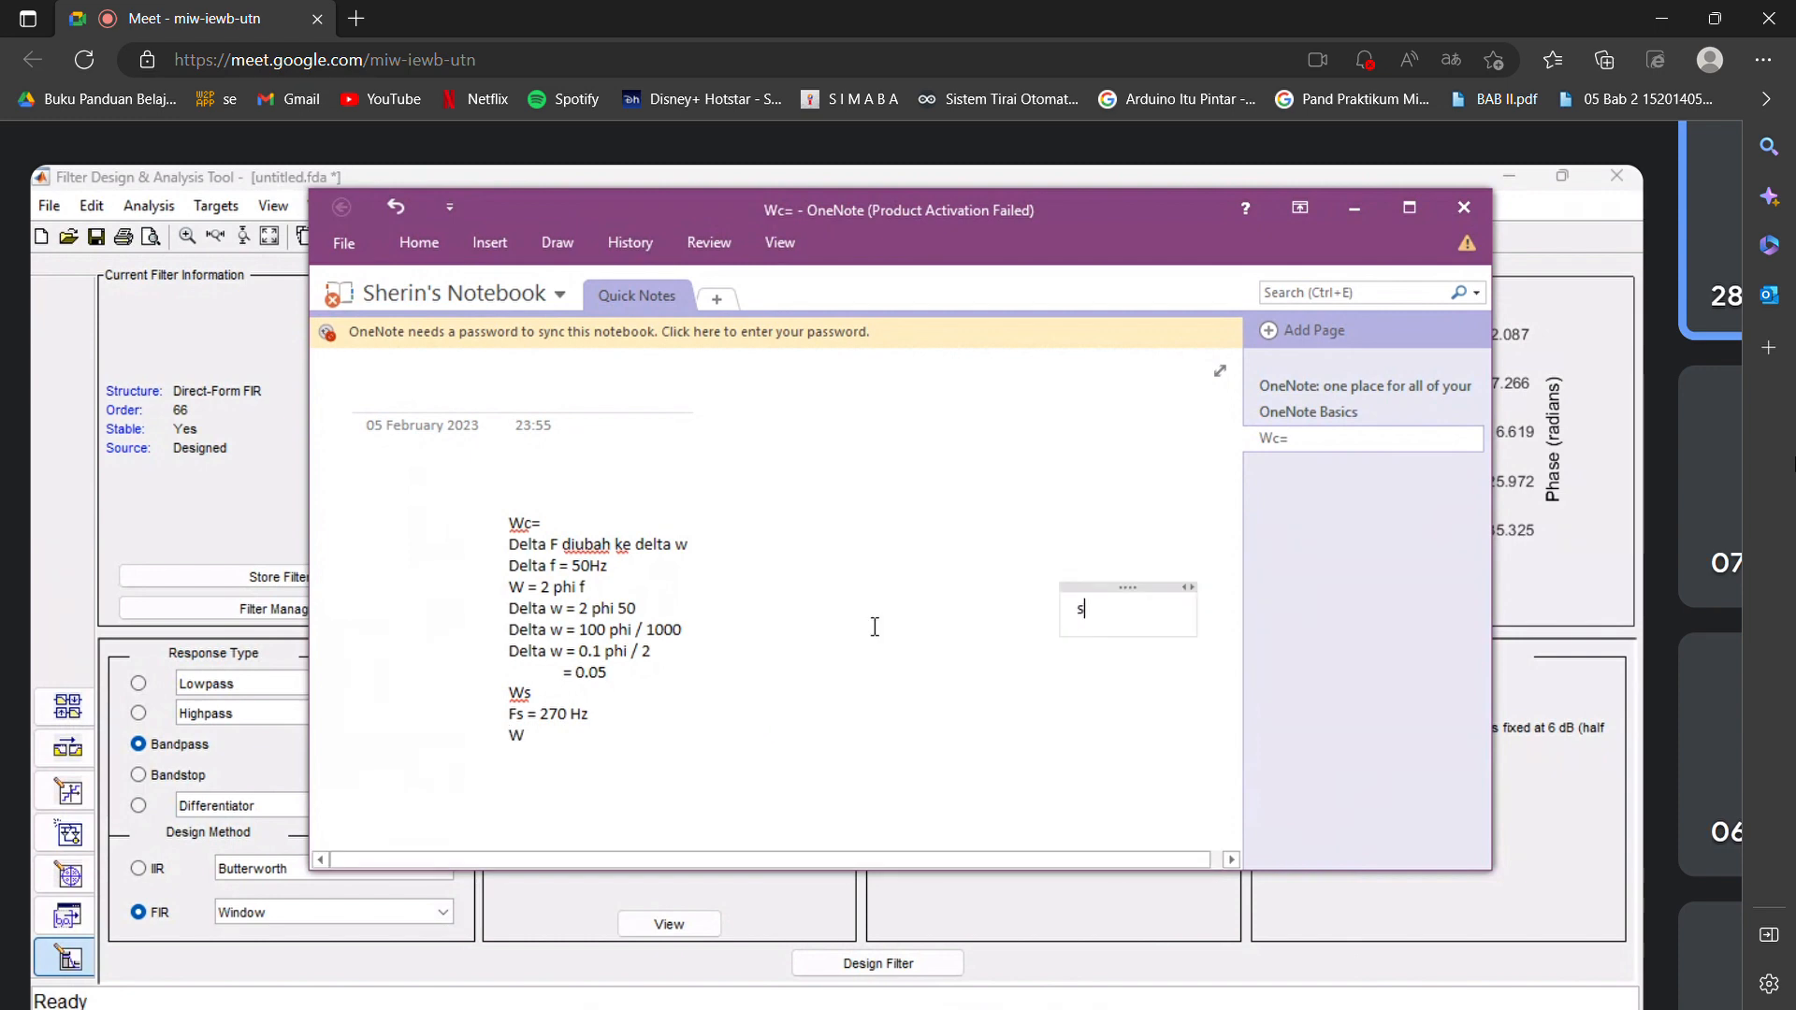
pyautogui.press('BackSpace')
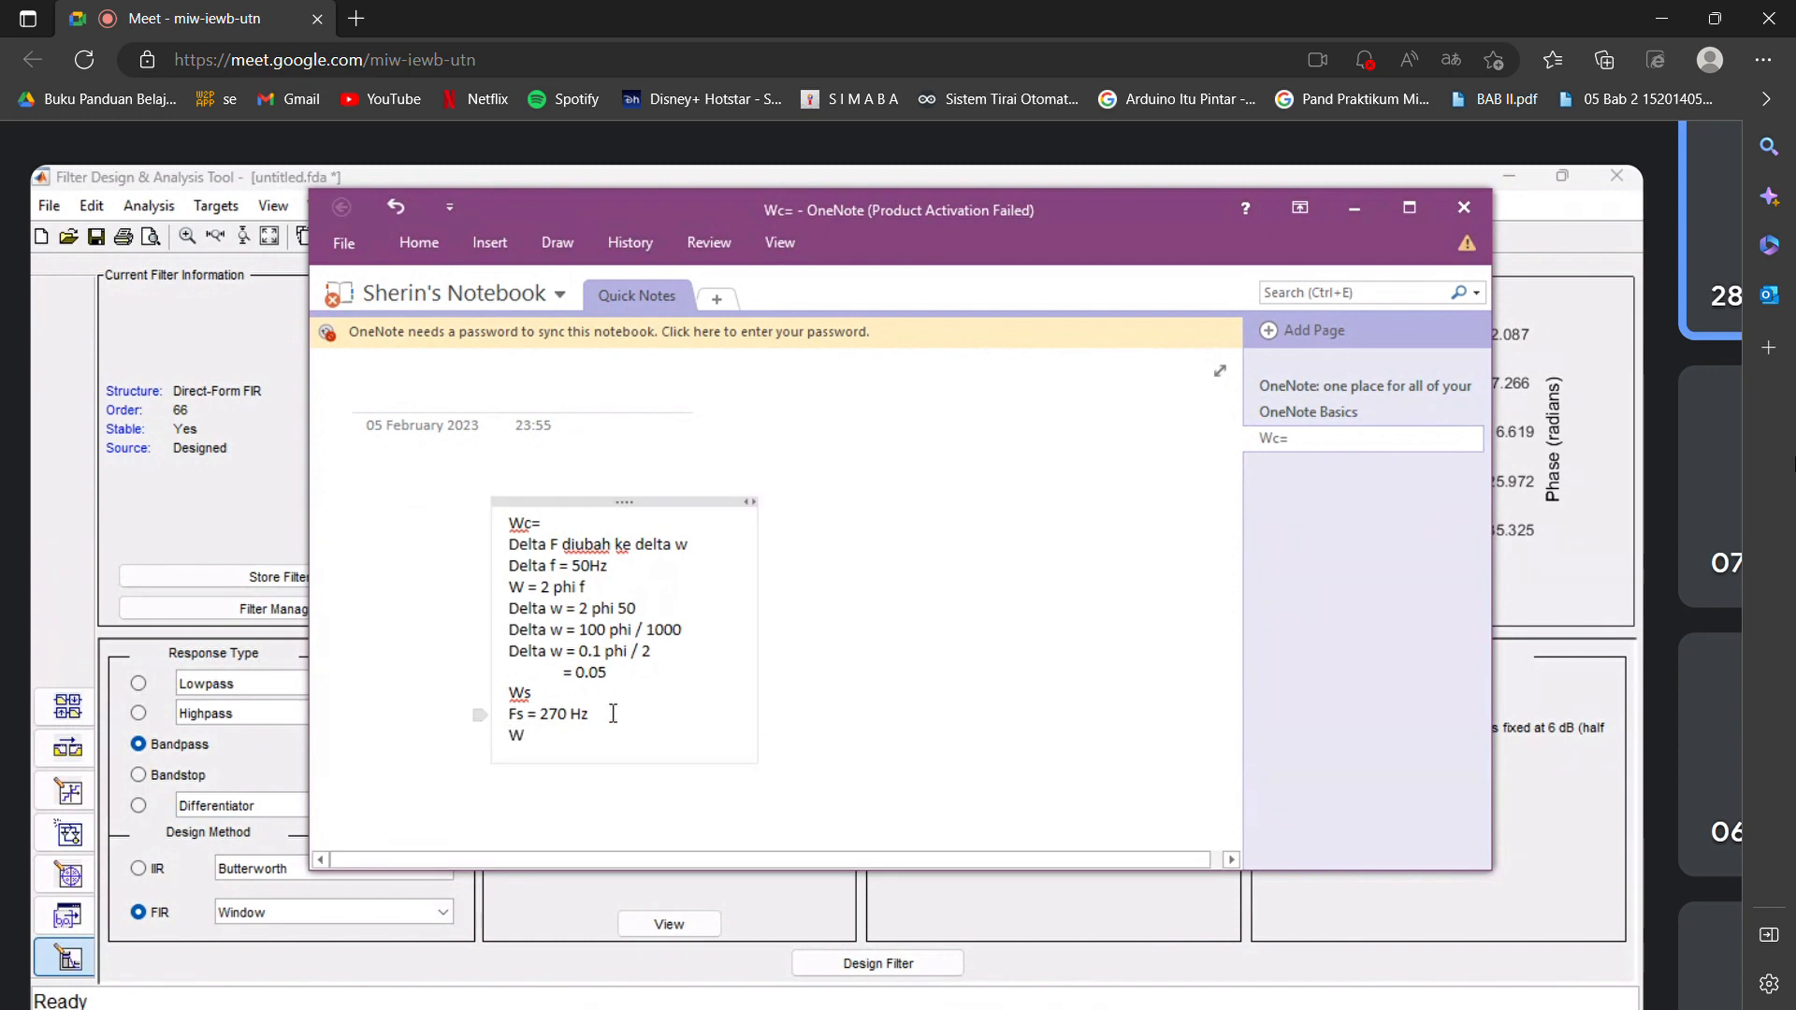
pyautogui.click(549, 735)
pyautogui.write('s =')
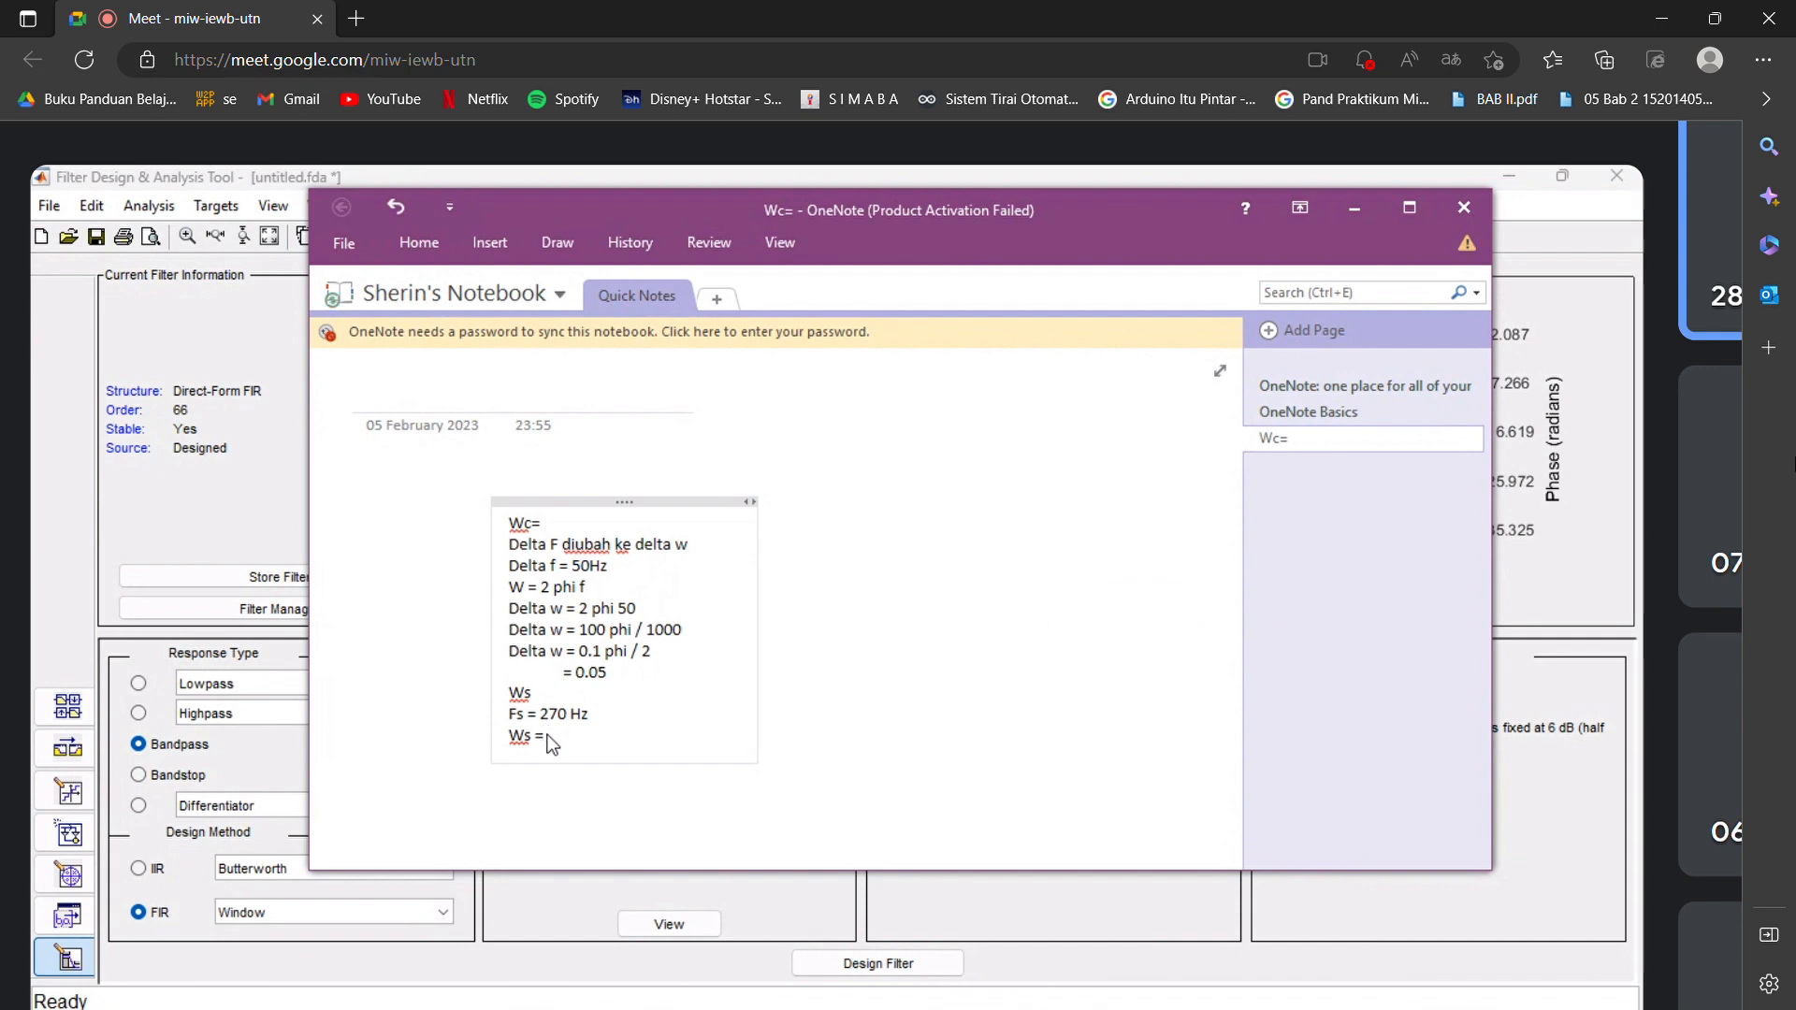
pyautogui.write(' 2 phi 270')
pyautogui.press('Return')
# Add the line "Ws = 540 phi/ 1000" as the following step of the Ws calculation.
pyautogui.write('Ws =')
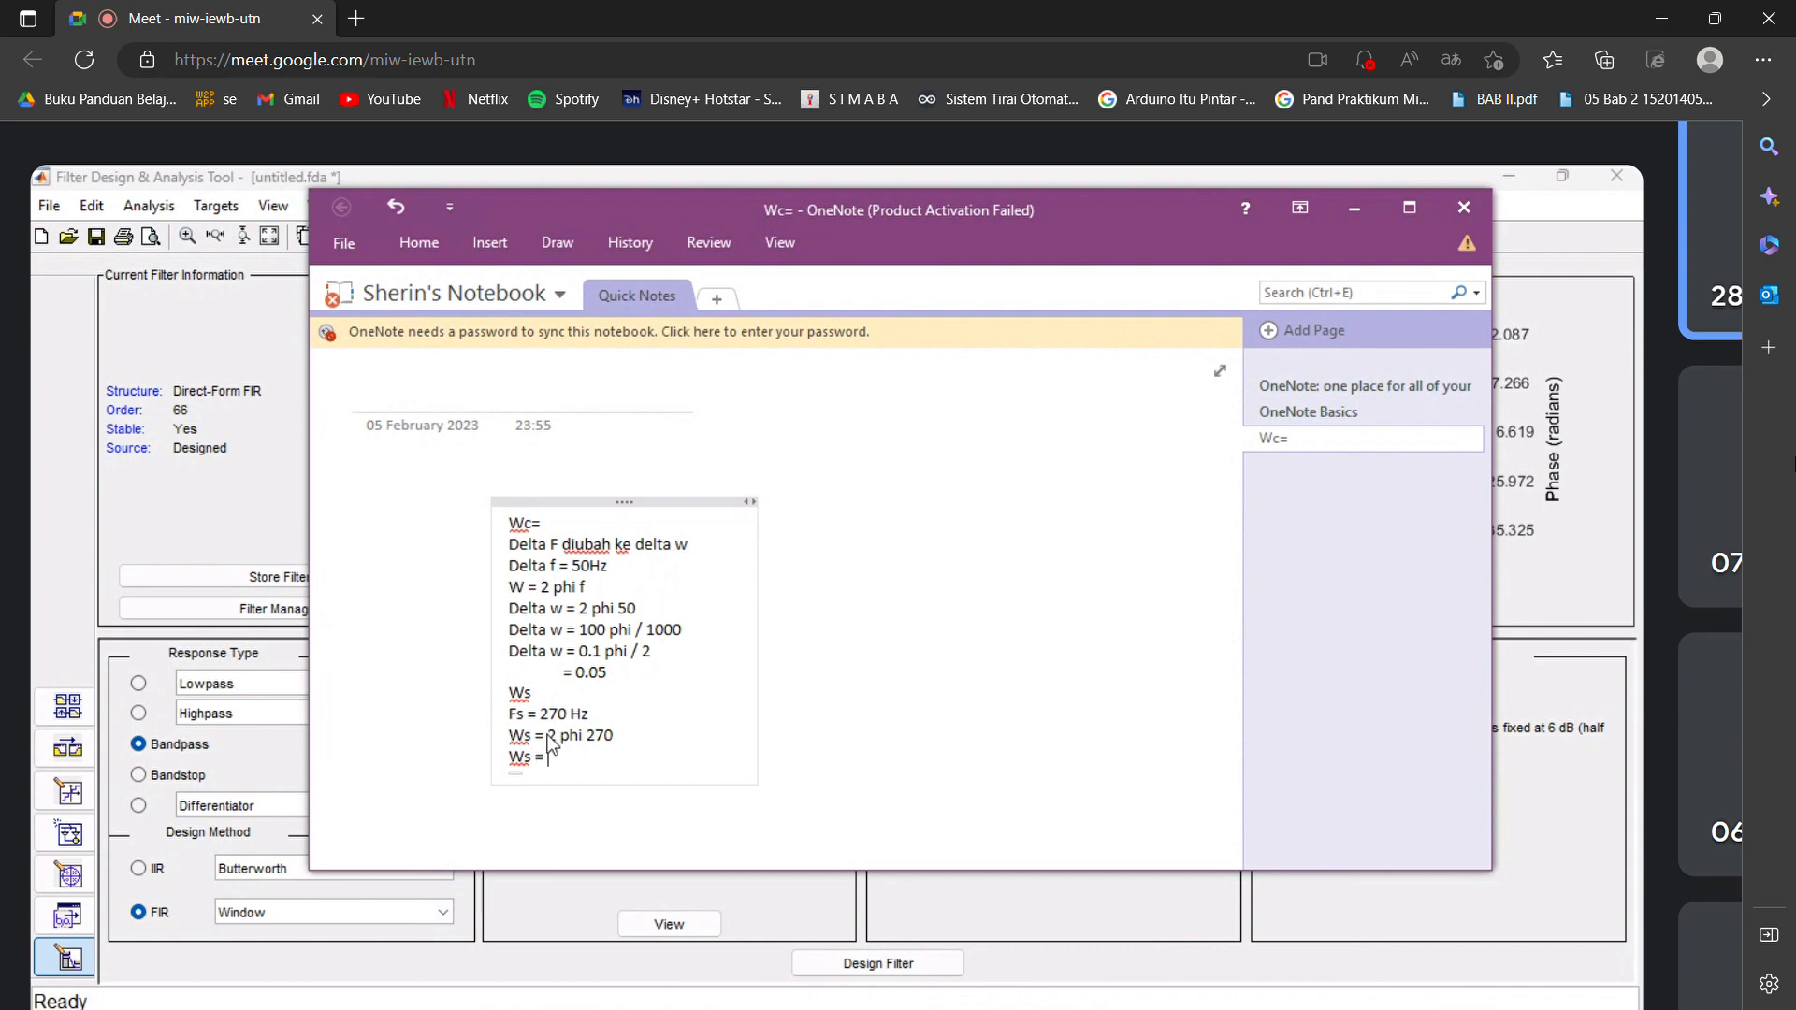
pyautogui.write(' 540 phi/')
pyautogui.write('1000')
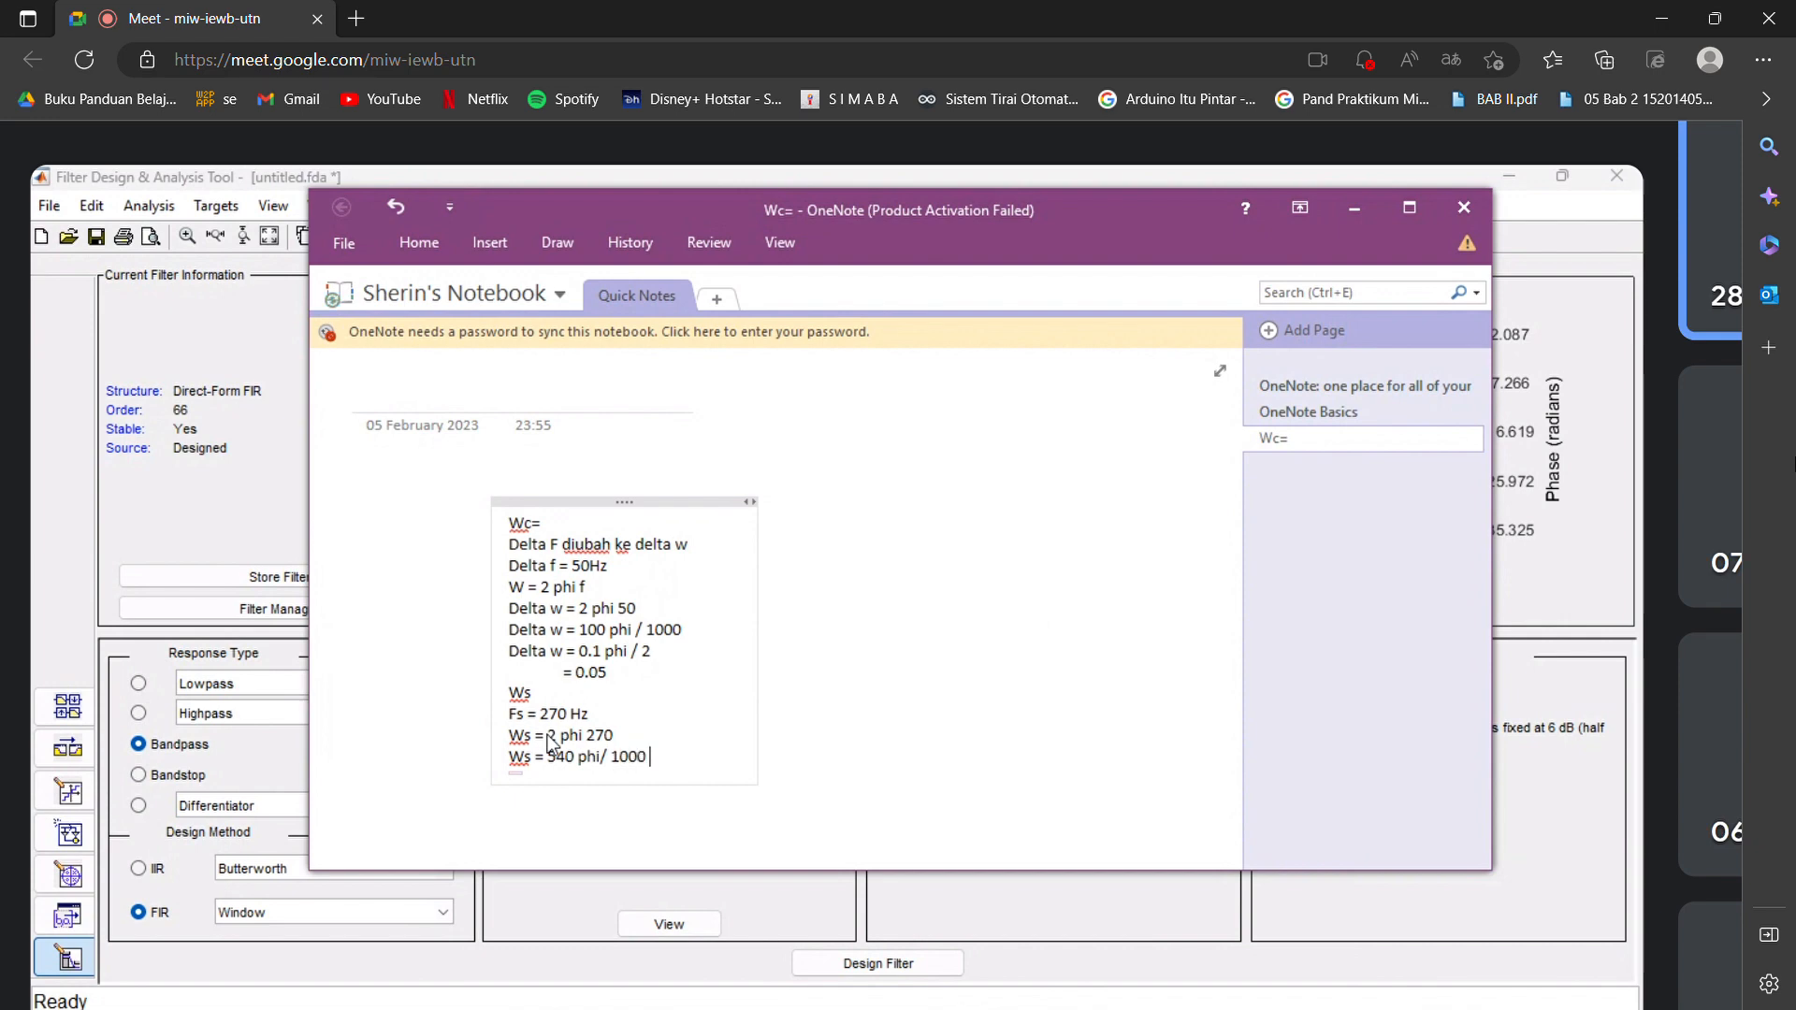
pyautogui.press('Return')
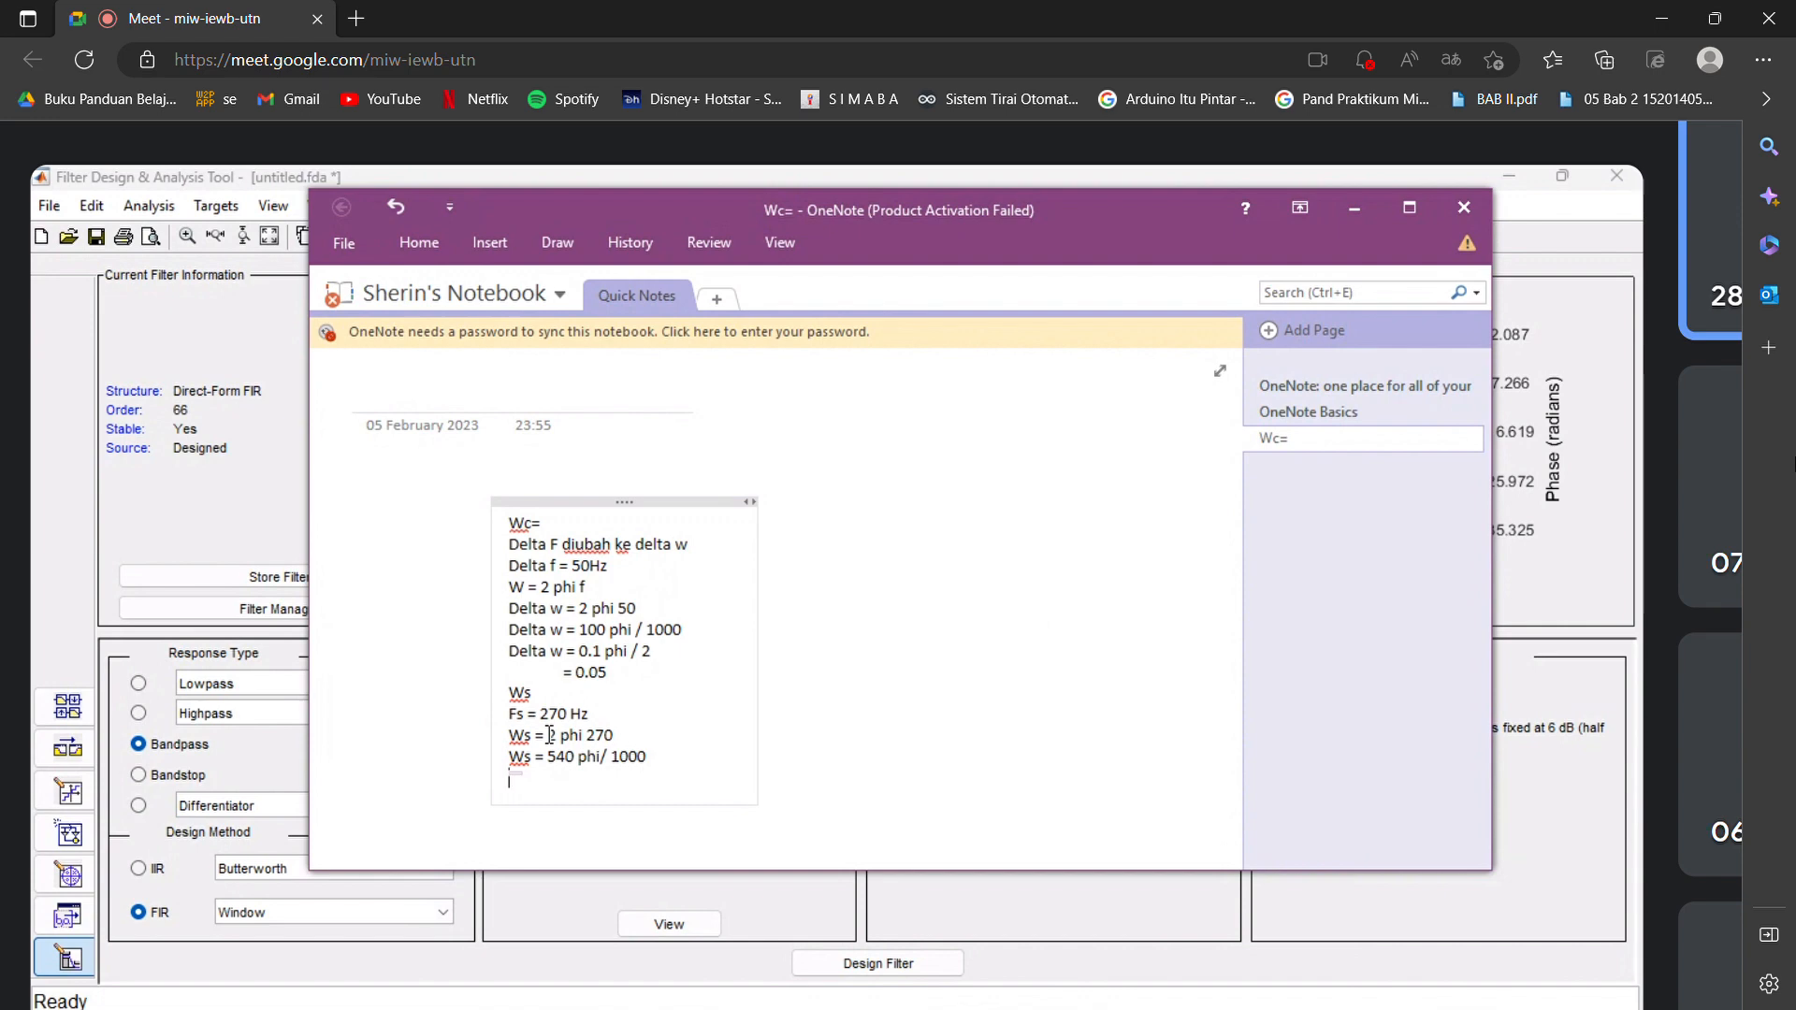
# Complete the Ws calculation with the line "Ws = 0.54" and leave a blank line below it.
pyautogui.write('Ws = 0.')
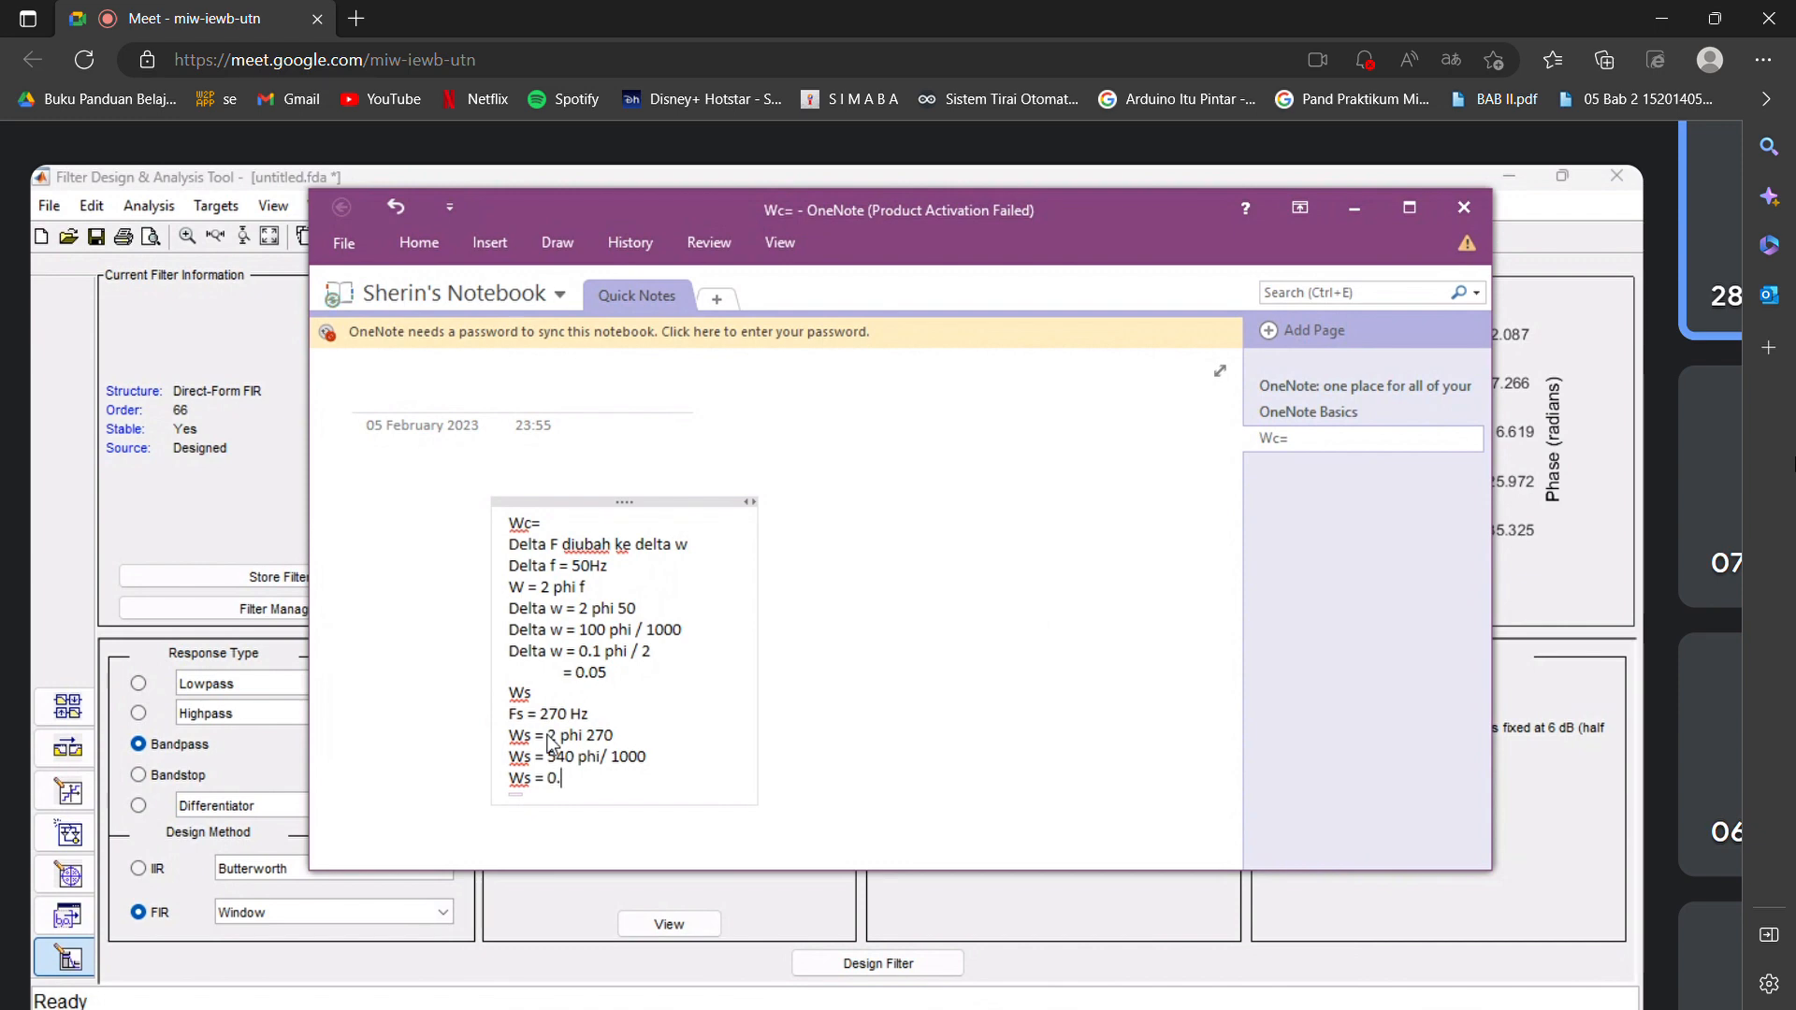
pyautogui.write('54')
pyautogui.press('Return')
pyautogui.press('Return')
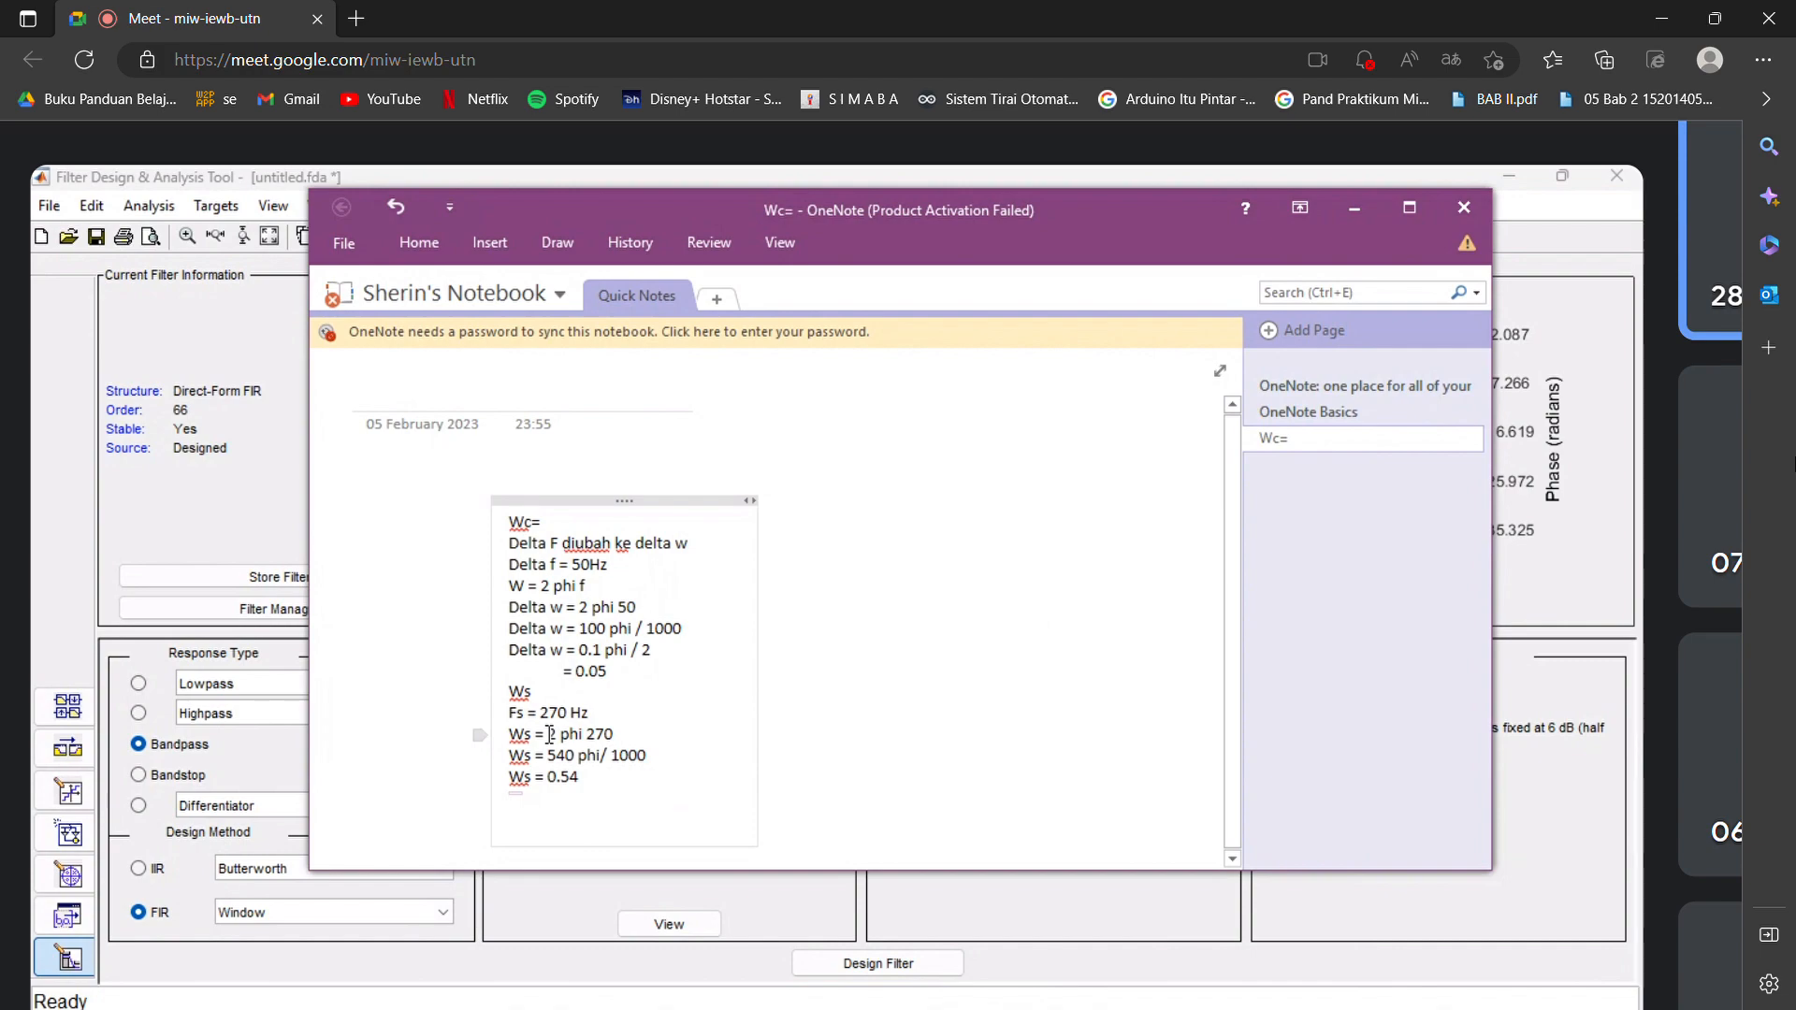
# Begin the "Wc =" formula line with delta w below the Ws calculation.
pyautogui.write('wc =')
pyautogui.scroll(-5, 1461, 632)
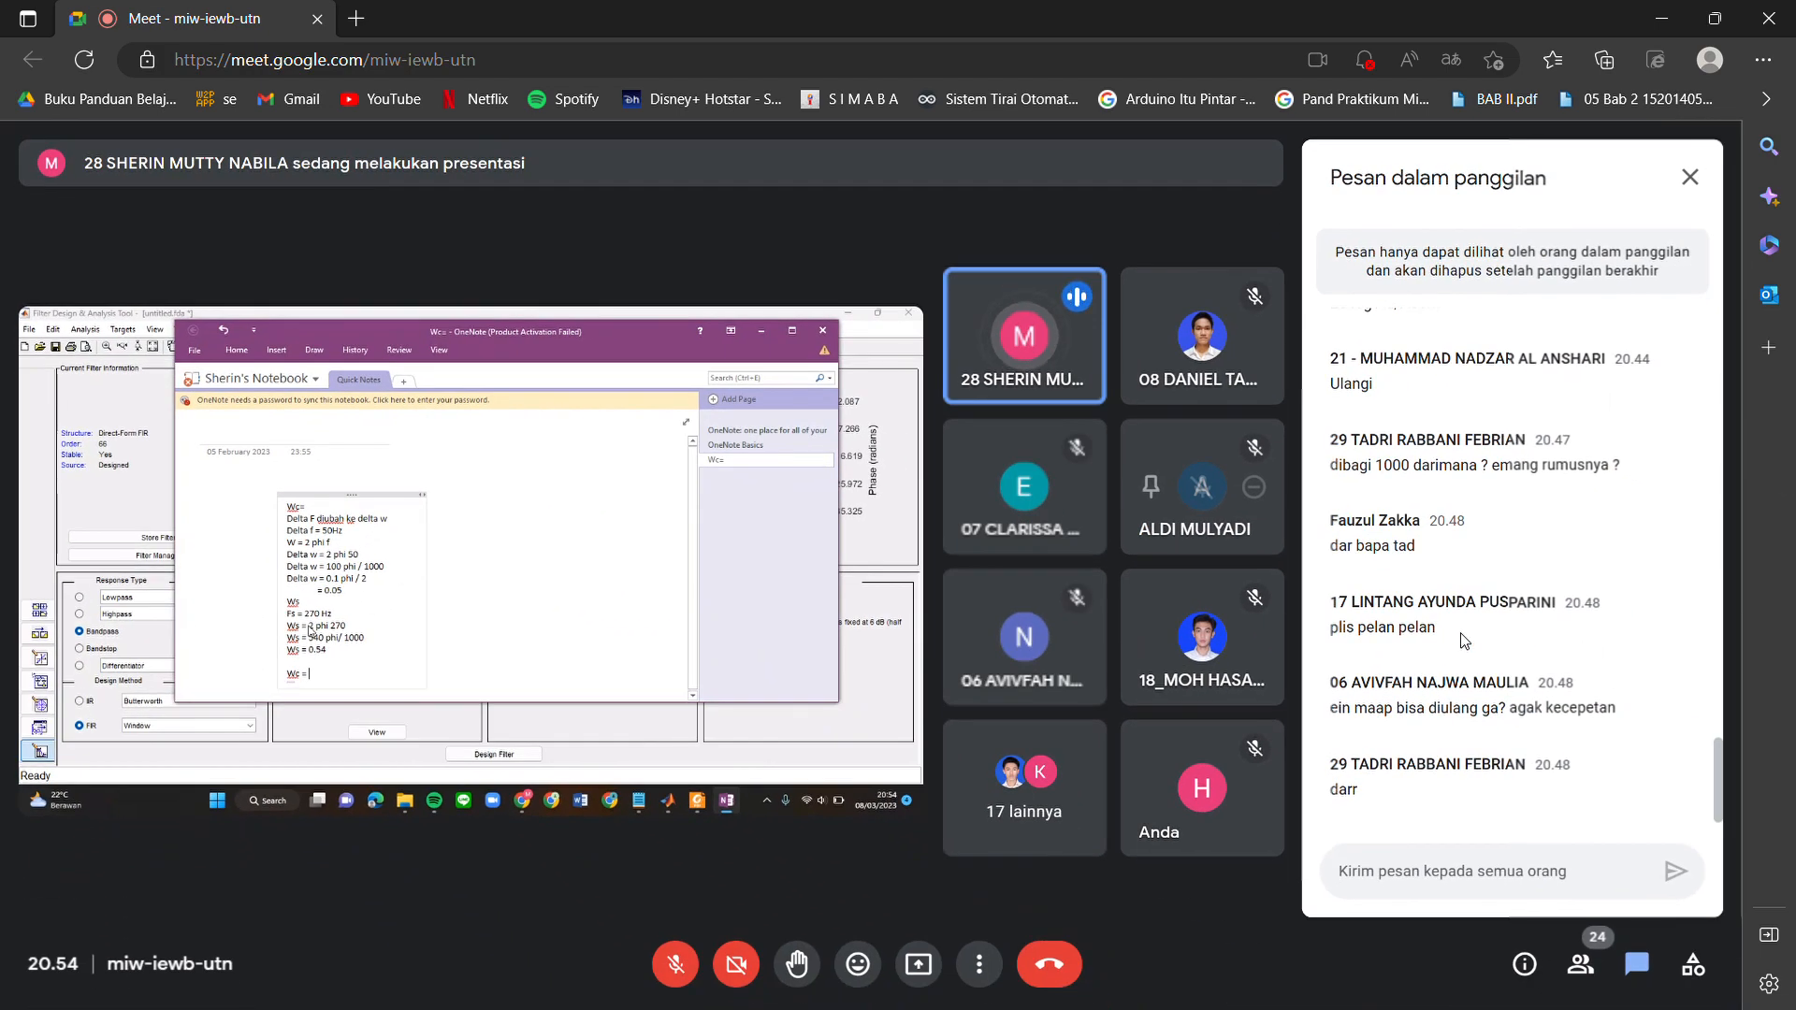
pyautogui.scroll(5, 793, 621)
pyautogui.hscroll(-4, 794, 621)
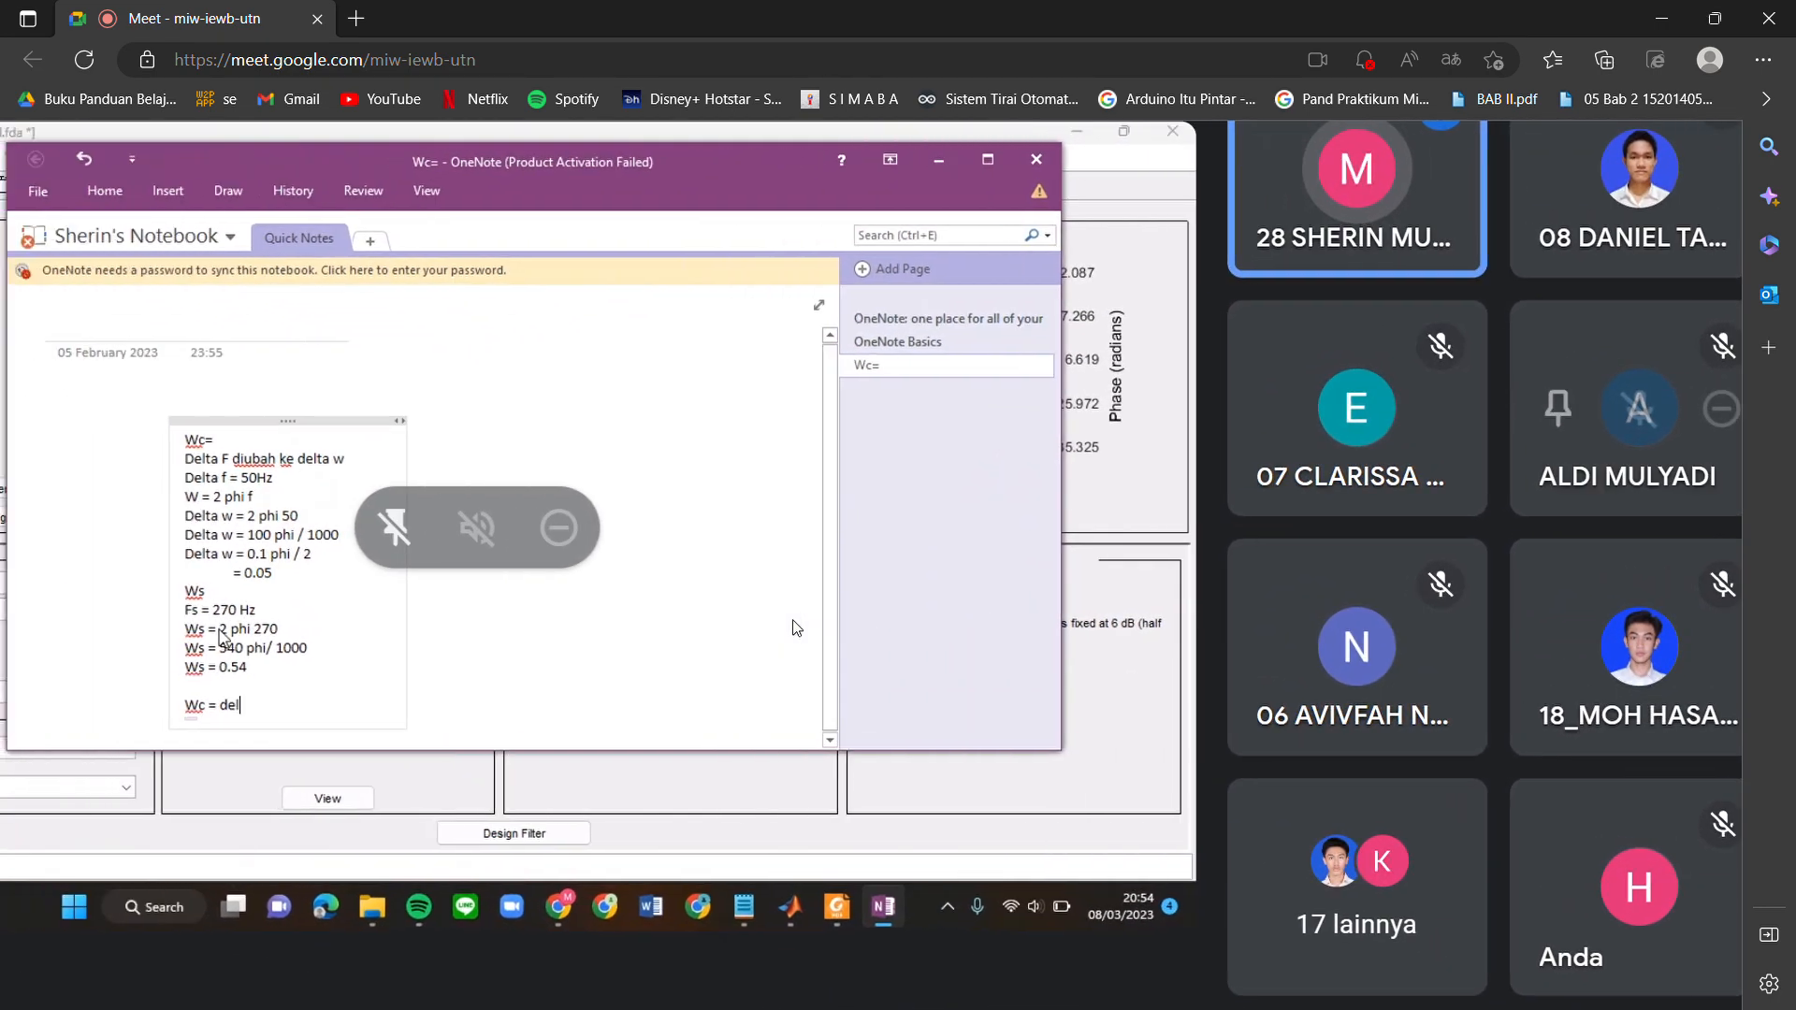
pyautogui.scroll(1, 796, 627)
pyautogui.hscroll(-2, 796, 626)
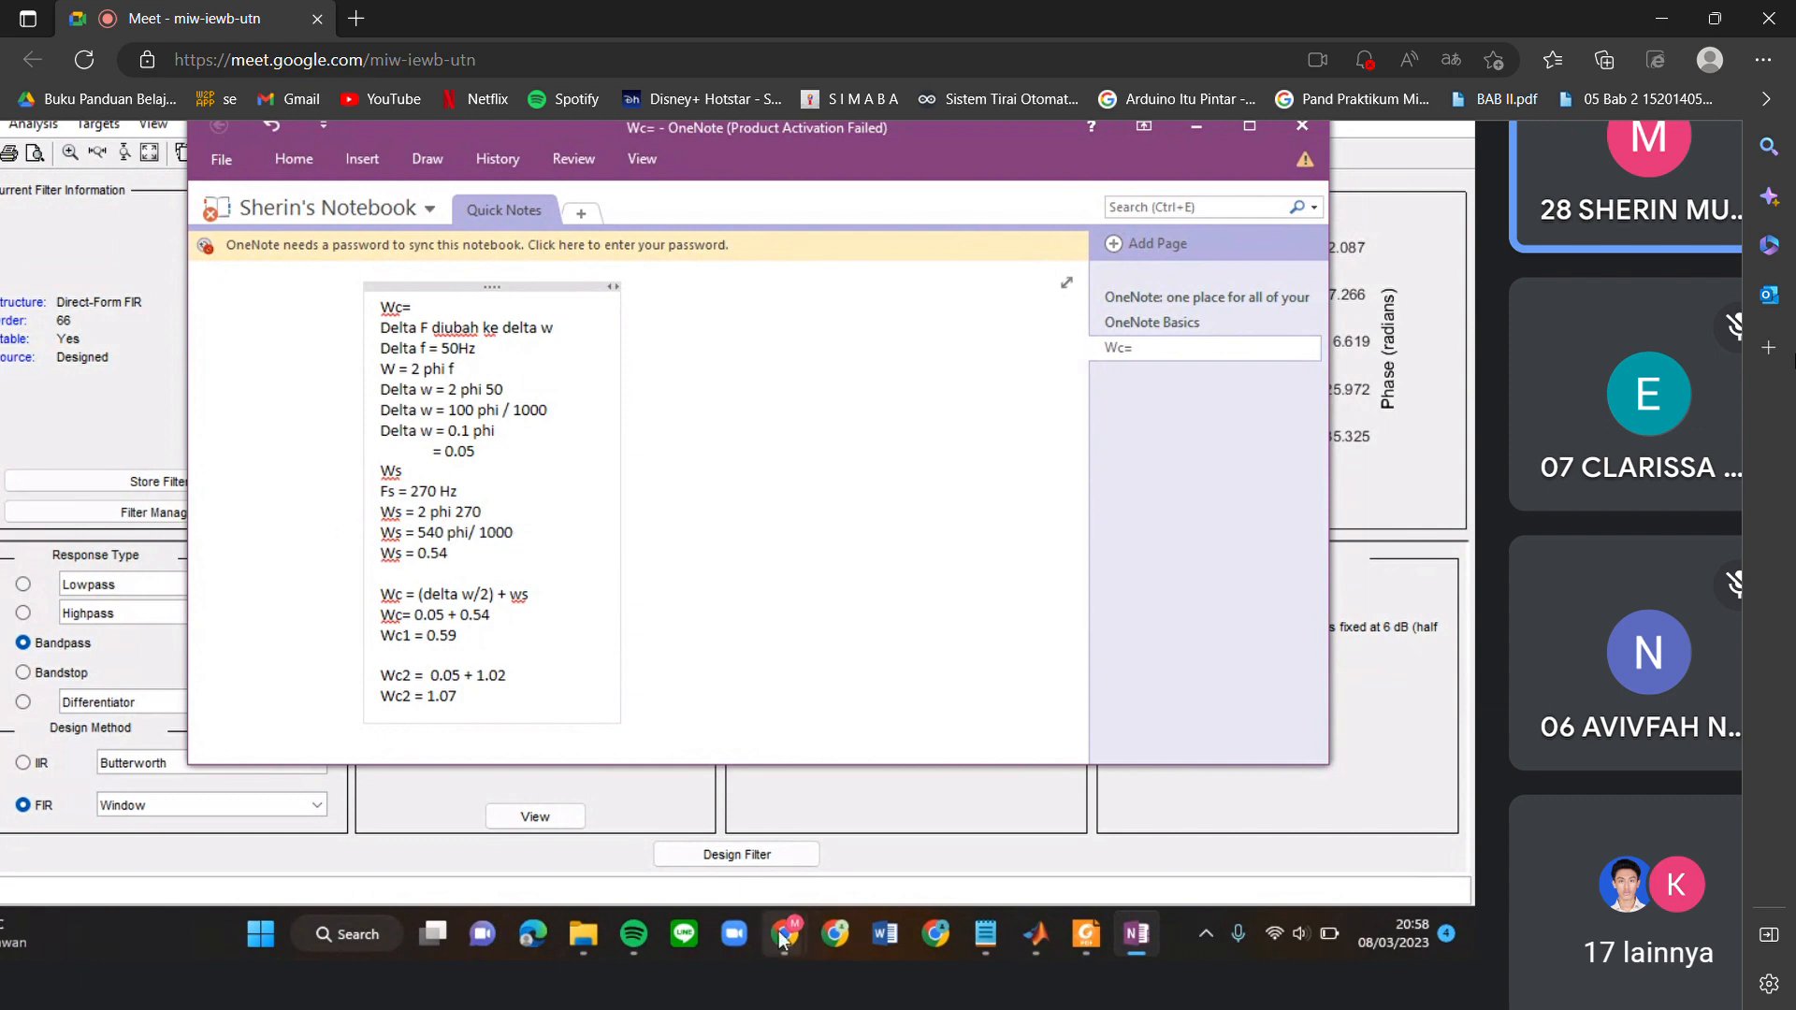
# Switch from the OneNote notes to the Google Meet call and unmute the microphone.
pyautogui.moveTo(784, 932)
pyautogui.click(760, 762)
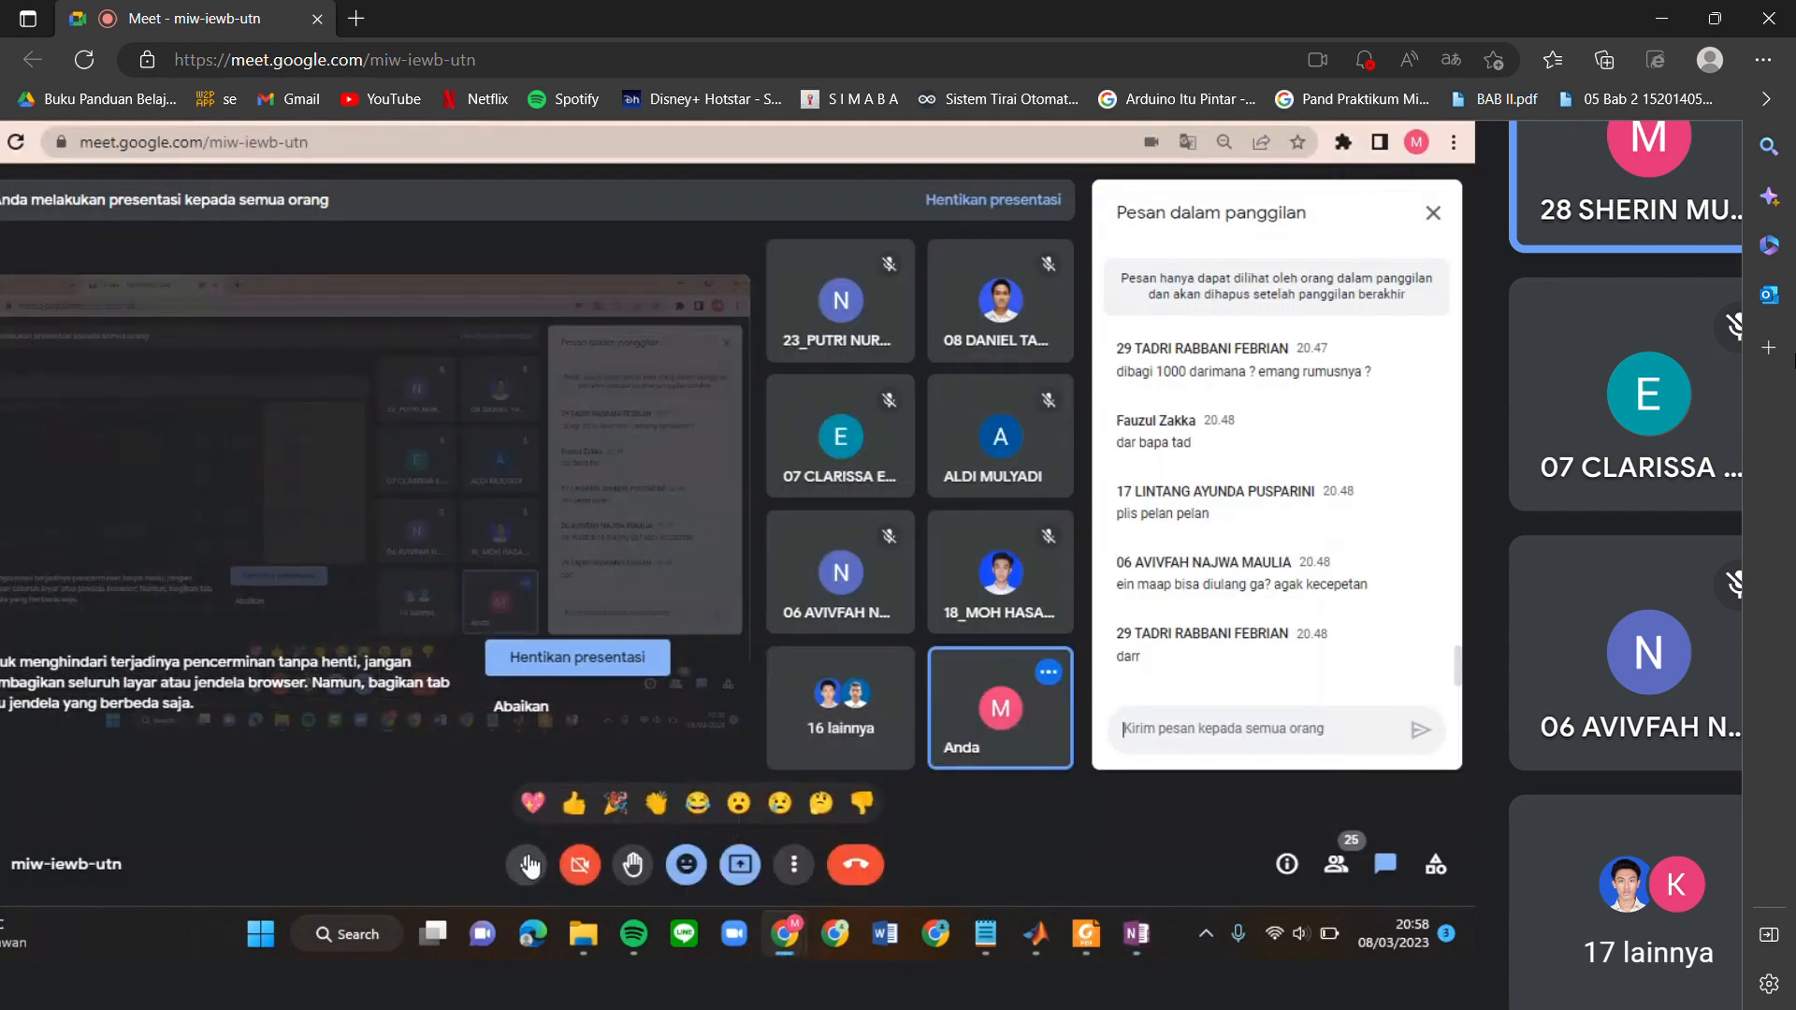
pyautogui.moveTo(1136, 933)
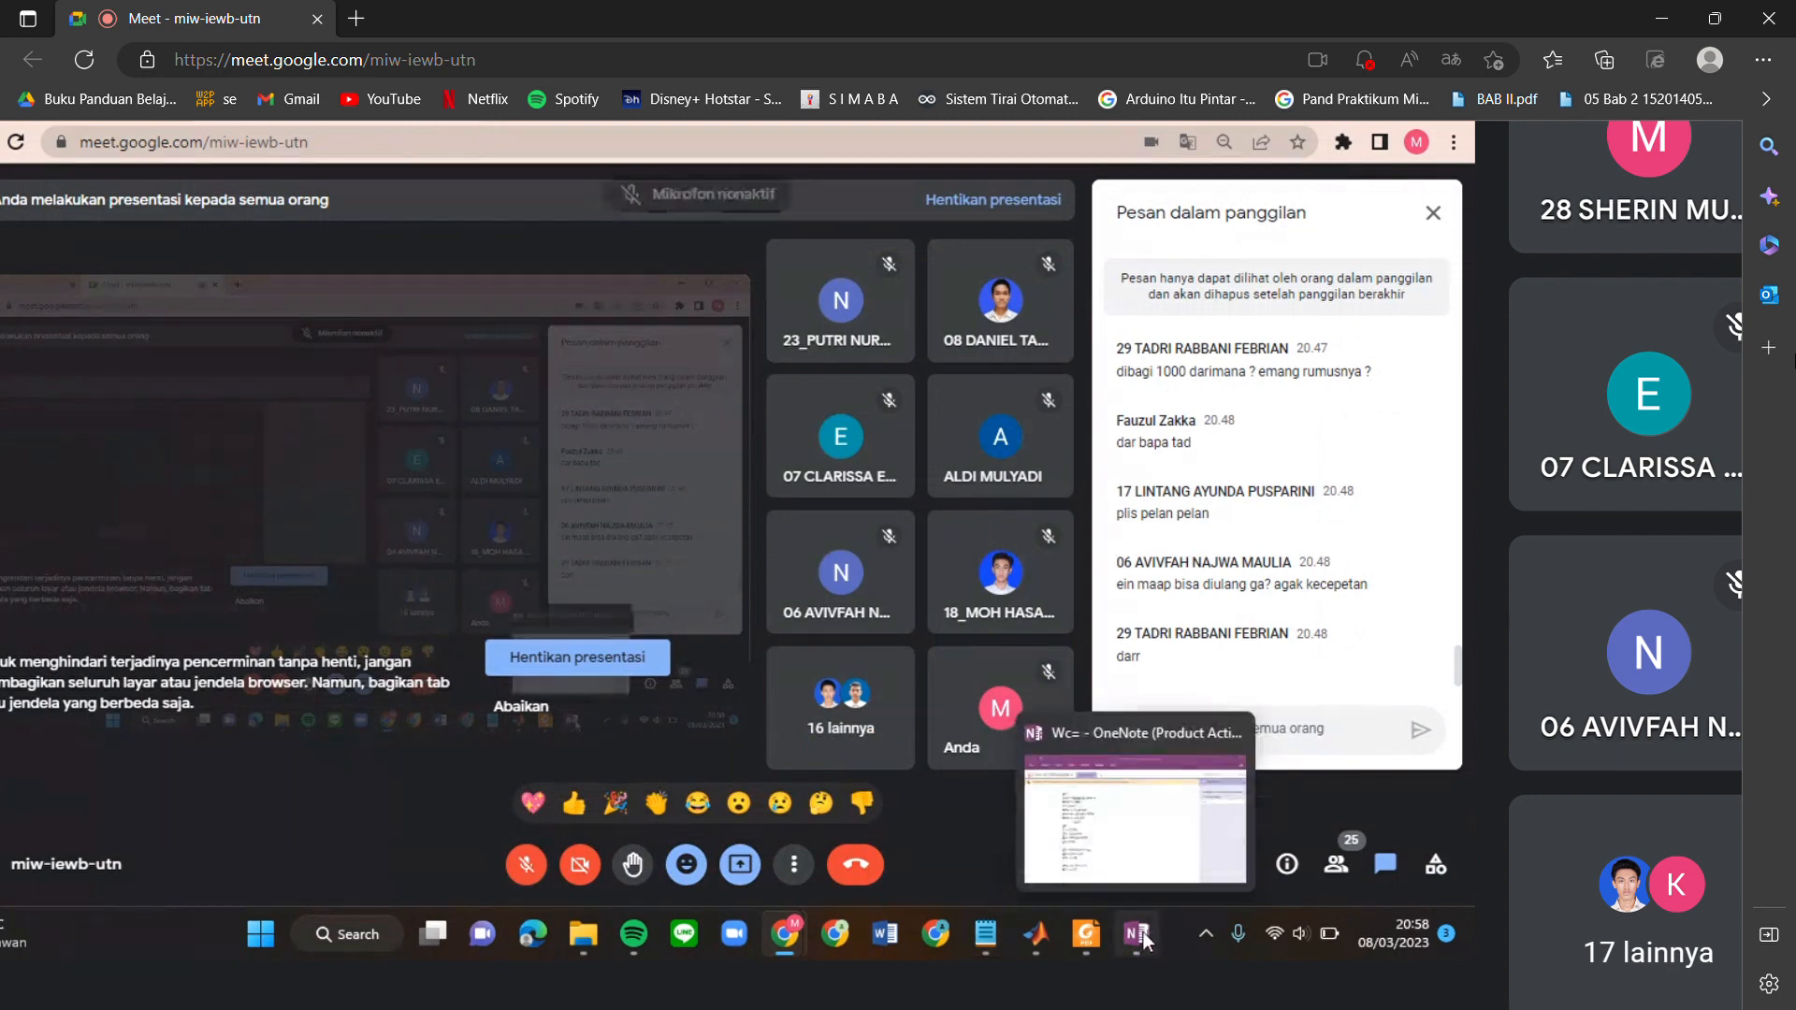
pyautogui.click(1135, 855)
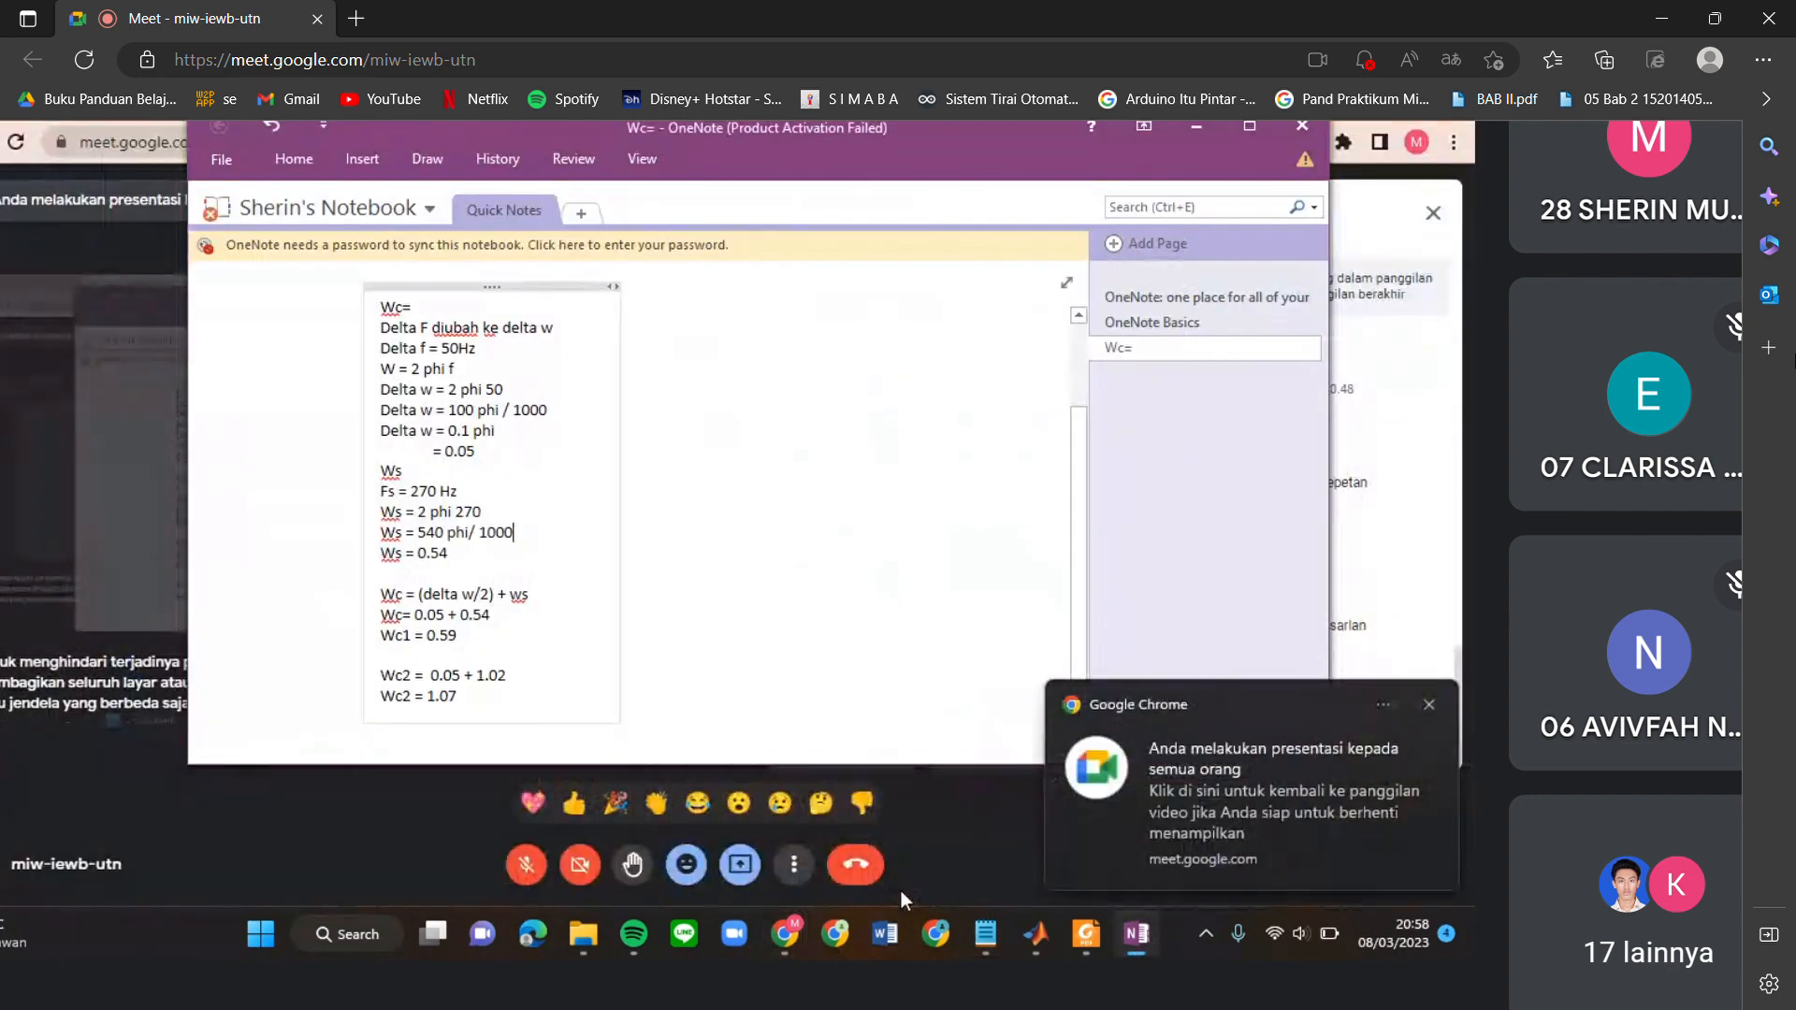
pyautogui.click(928, 887)
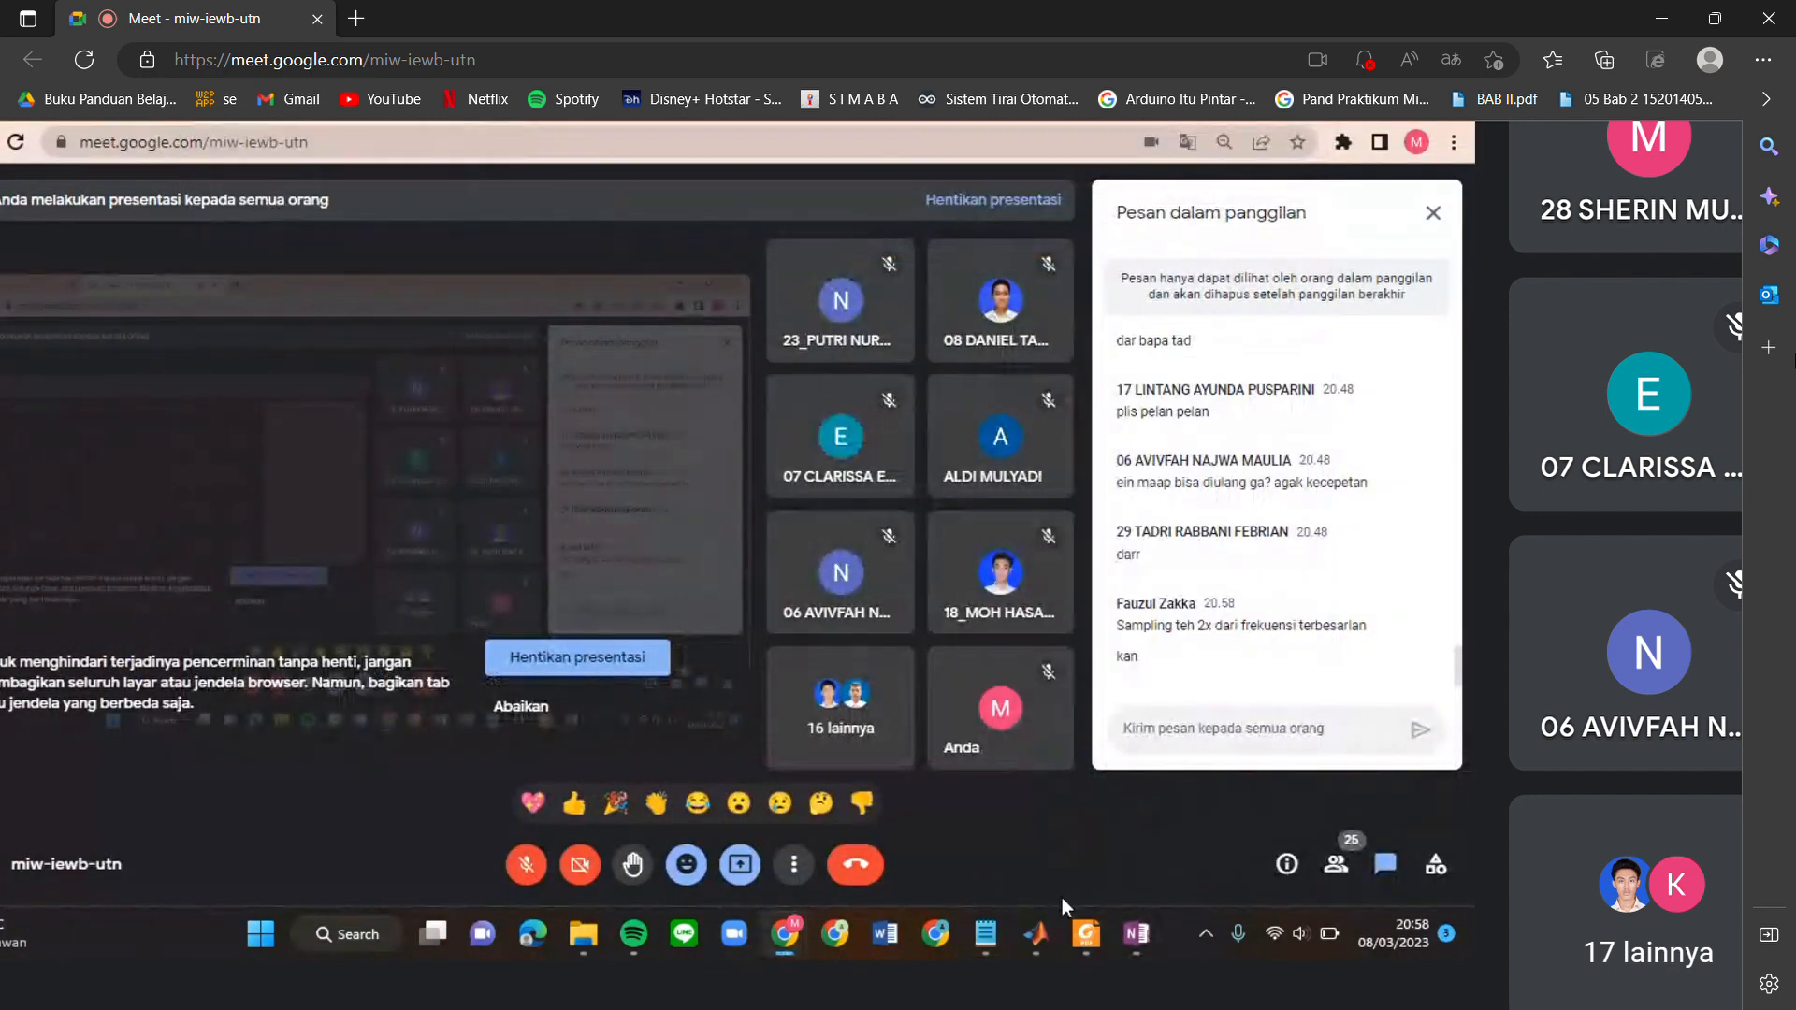
pyautogui.click(529, 863)
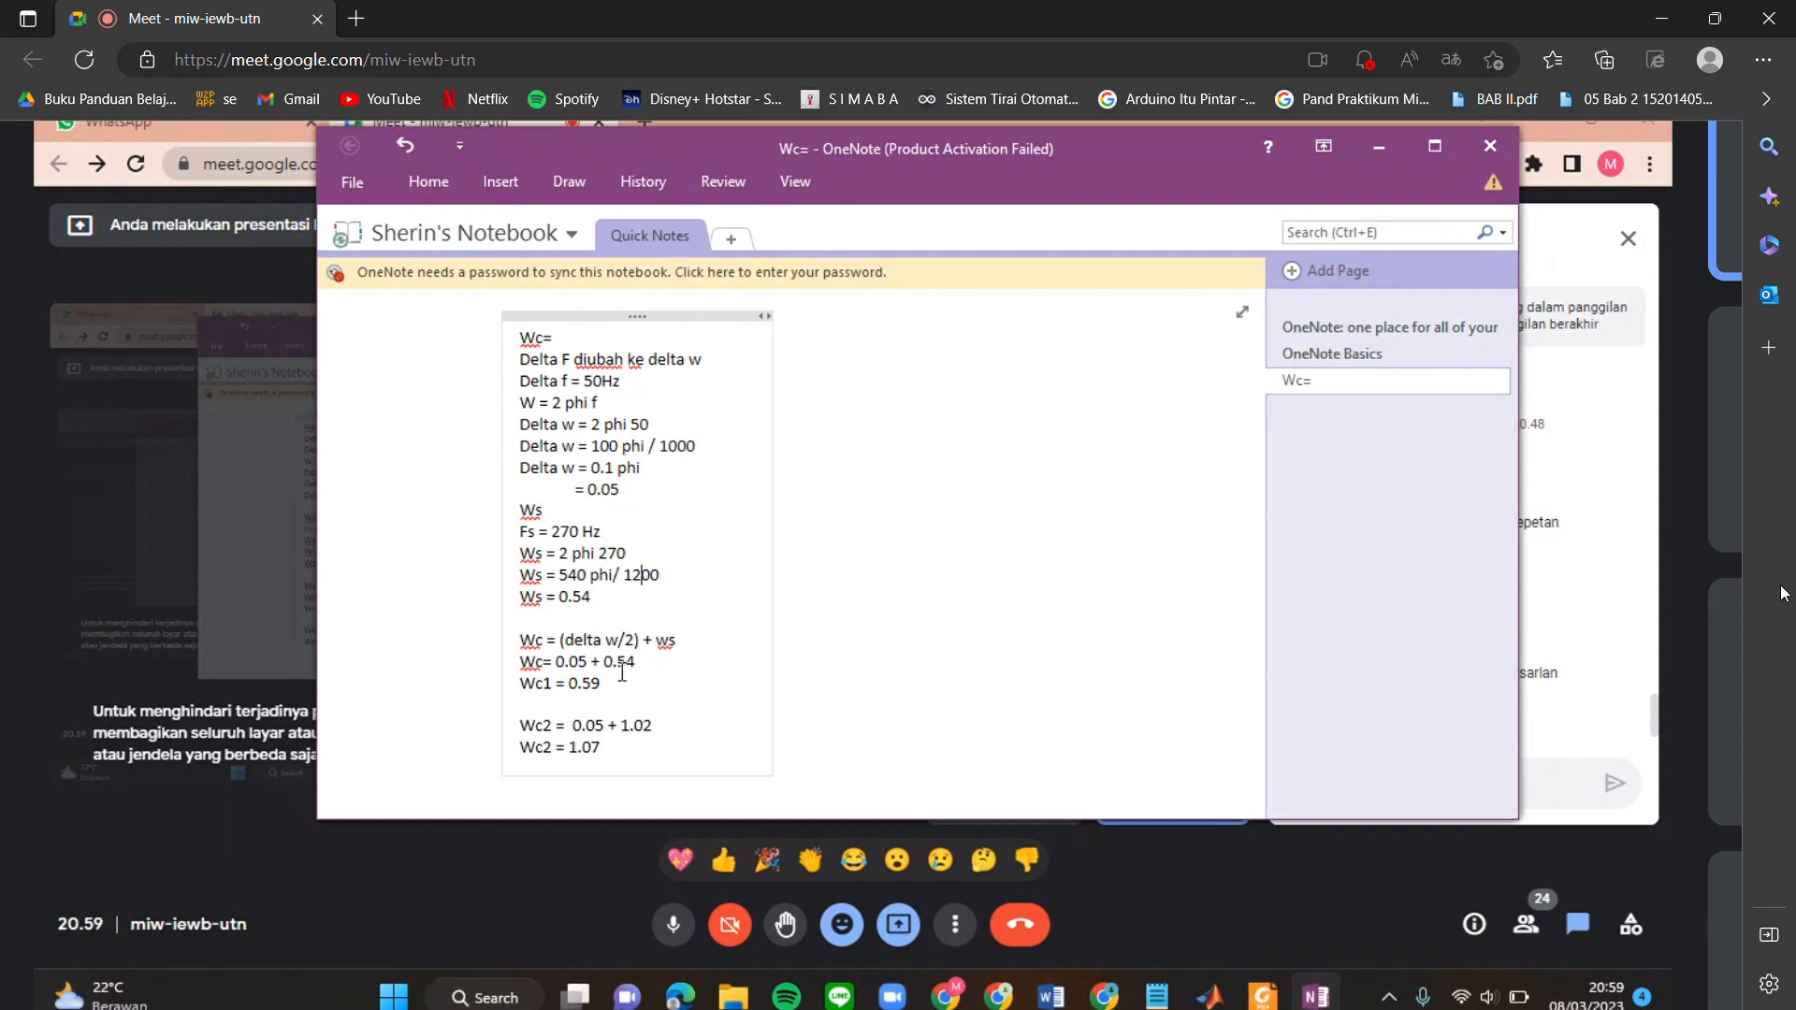
# Change the Ws result below the "540 phi/ 1200" line to 0.45.
pyautogui.click(600, 598)
pyautogui.press('BackSpace')
pyautogui.press('BackSpace')
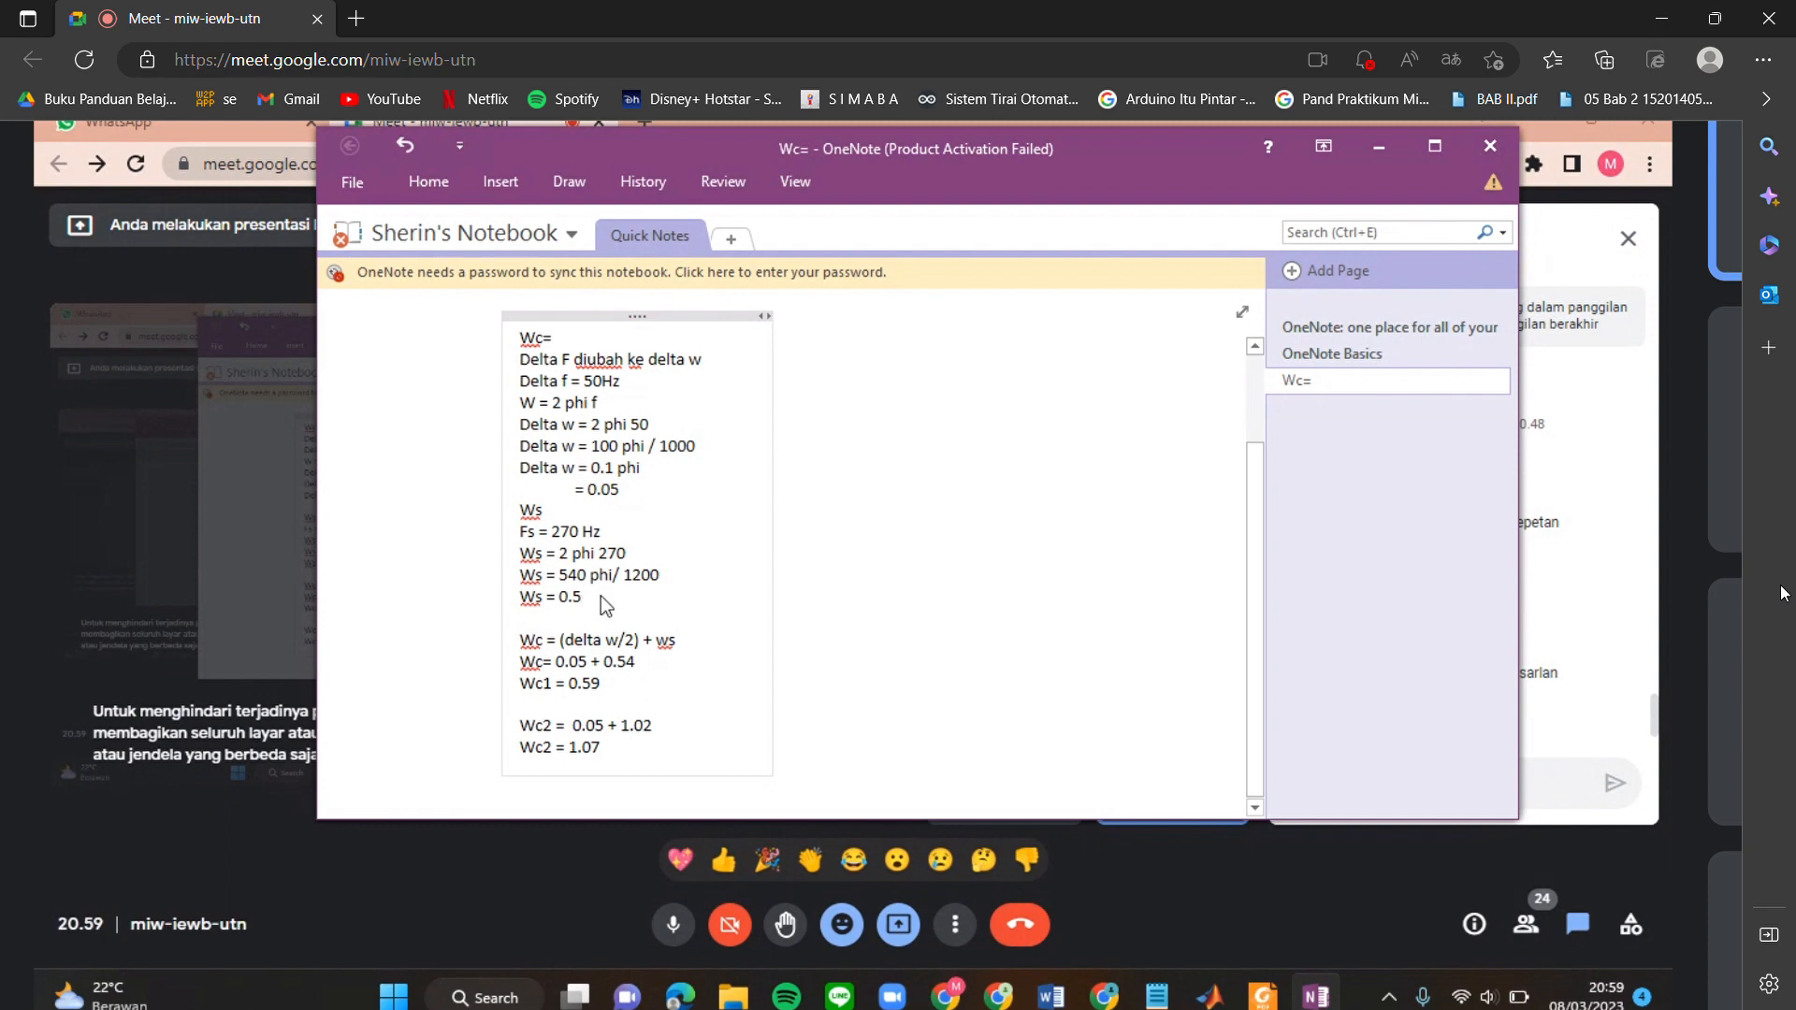
pyautogui.write('45')
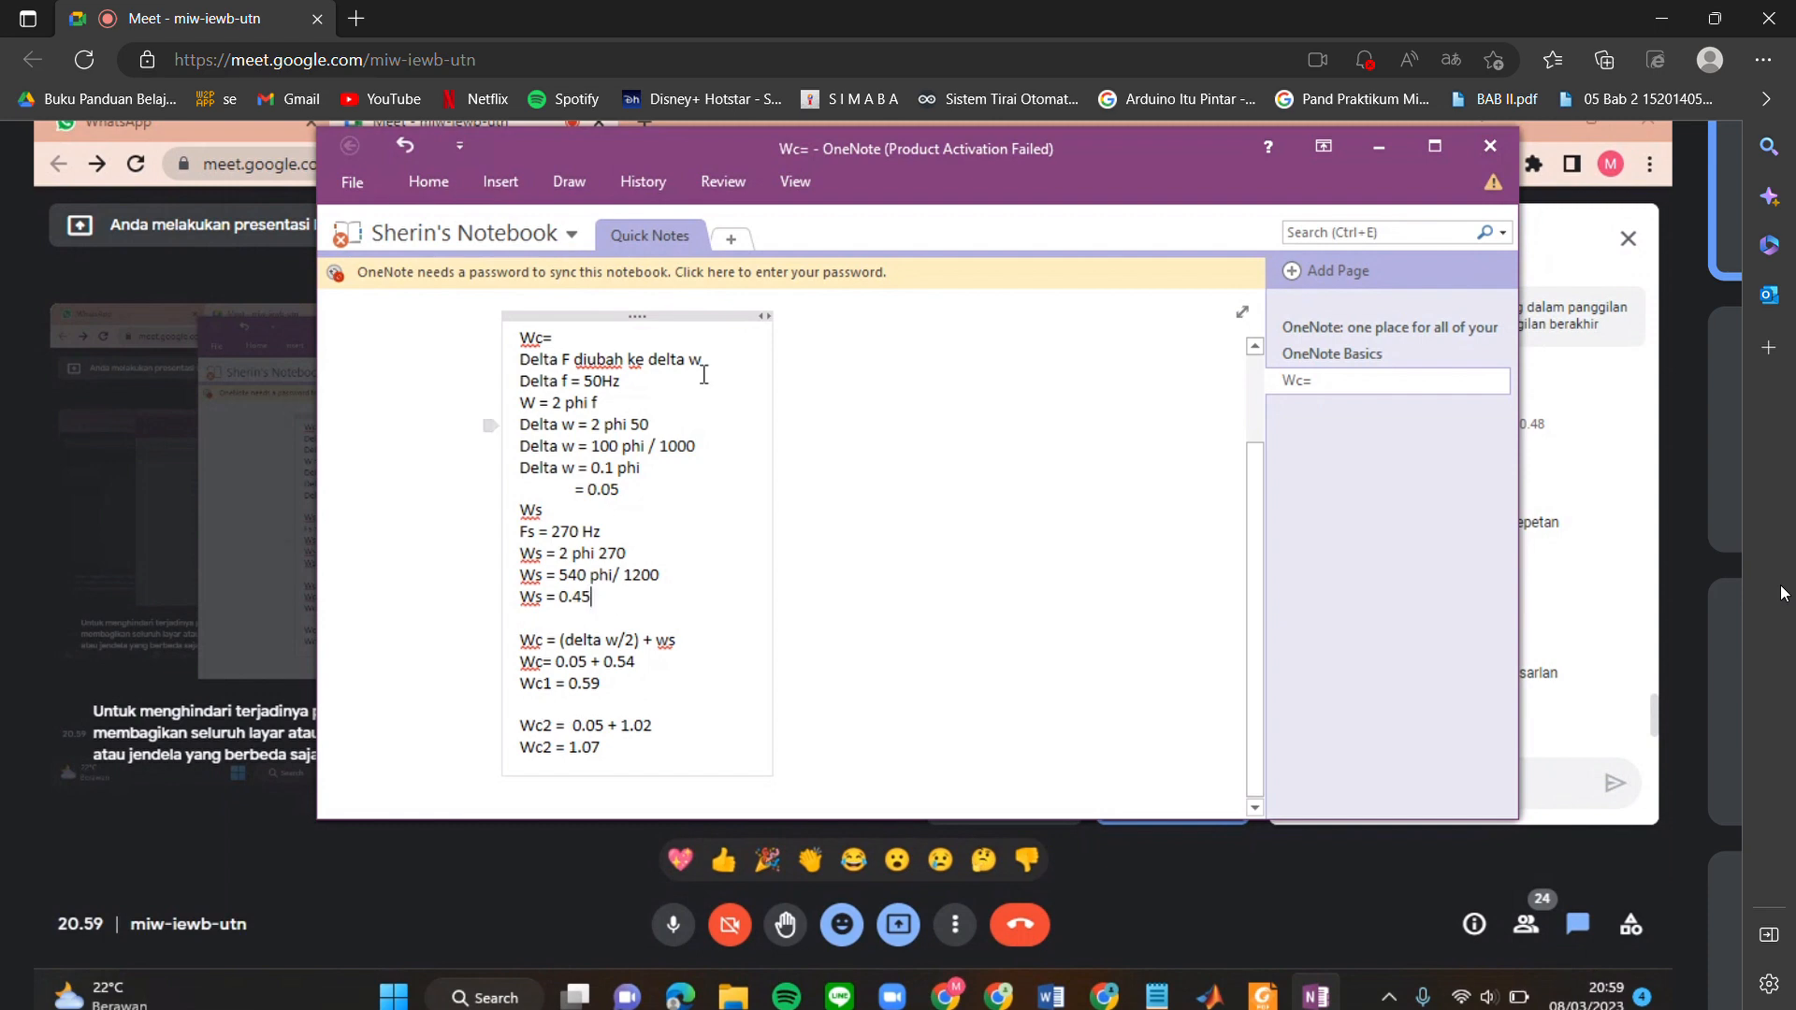
# Change the last Delta w line to 0.08 phi and the halved result below it to 0.04.
pyautogui.click(614, 468)
pyautogui.press('BackSpace')
pyautogui.write('0')
pyautogui.write('83')
pyautogui.click(621, 494)
pyautogui.press('BackSpace')
pyautogui.click(631, 467)
pyautogui.press('BackSpace')
# Update the first Wc sum below the "(delta w/2) + ws" formula to 0.04 + 0.45.
pyautogui.click(592, 597)
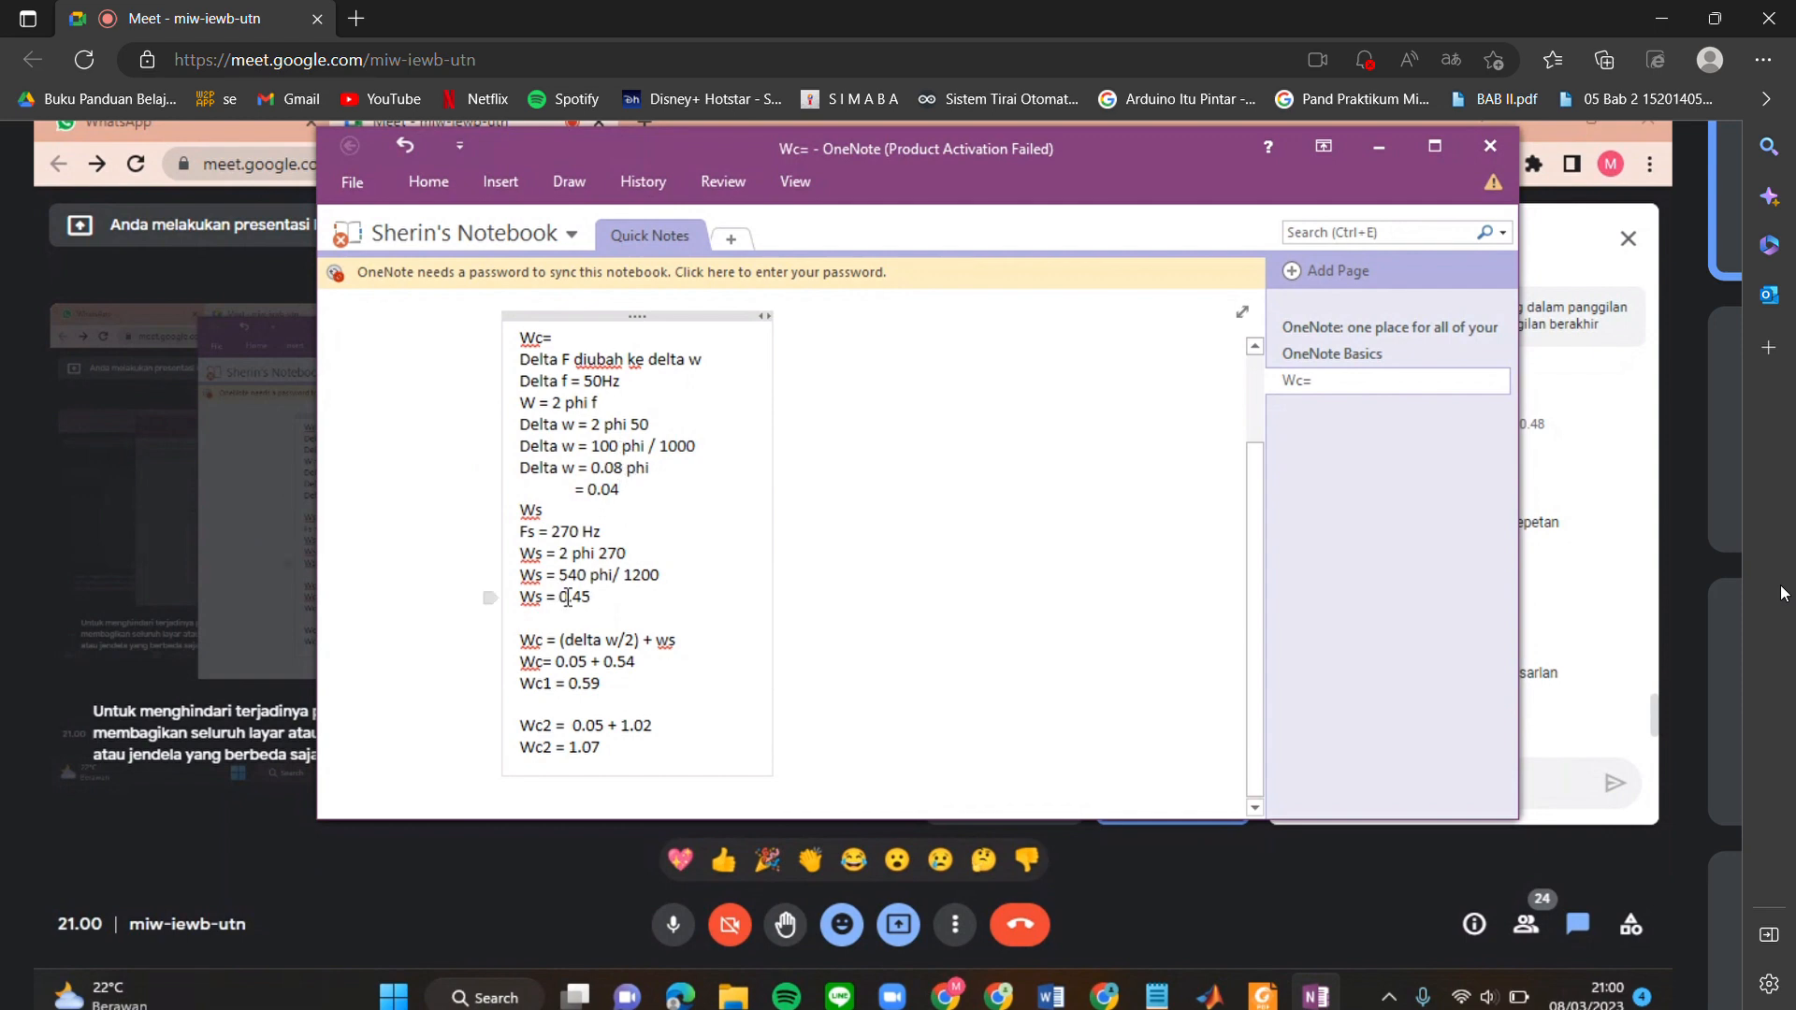
pyautogui.click(587, 664)
pyautogui.press('BackSpace')
pyautogui.write('4')
pyautogui.press('Right')
pyautogui.press('Right')
pyautogui.press('Right')
pyautogui.press('Right')
pyautogui.press('Right')
pyautogui.press('Right')
pyautogui.press('Delete')
pyautogui.press('BackSpace')
pyautogui.write('45')
# Set the Wc1 result to 0.49 and start a "Ws2" section with an "Fs" line above the Wc2 lines.
pyautogui.click(605, 692)
pyautogui.press('BackSpace')
pyautogui.press('BackSpace')
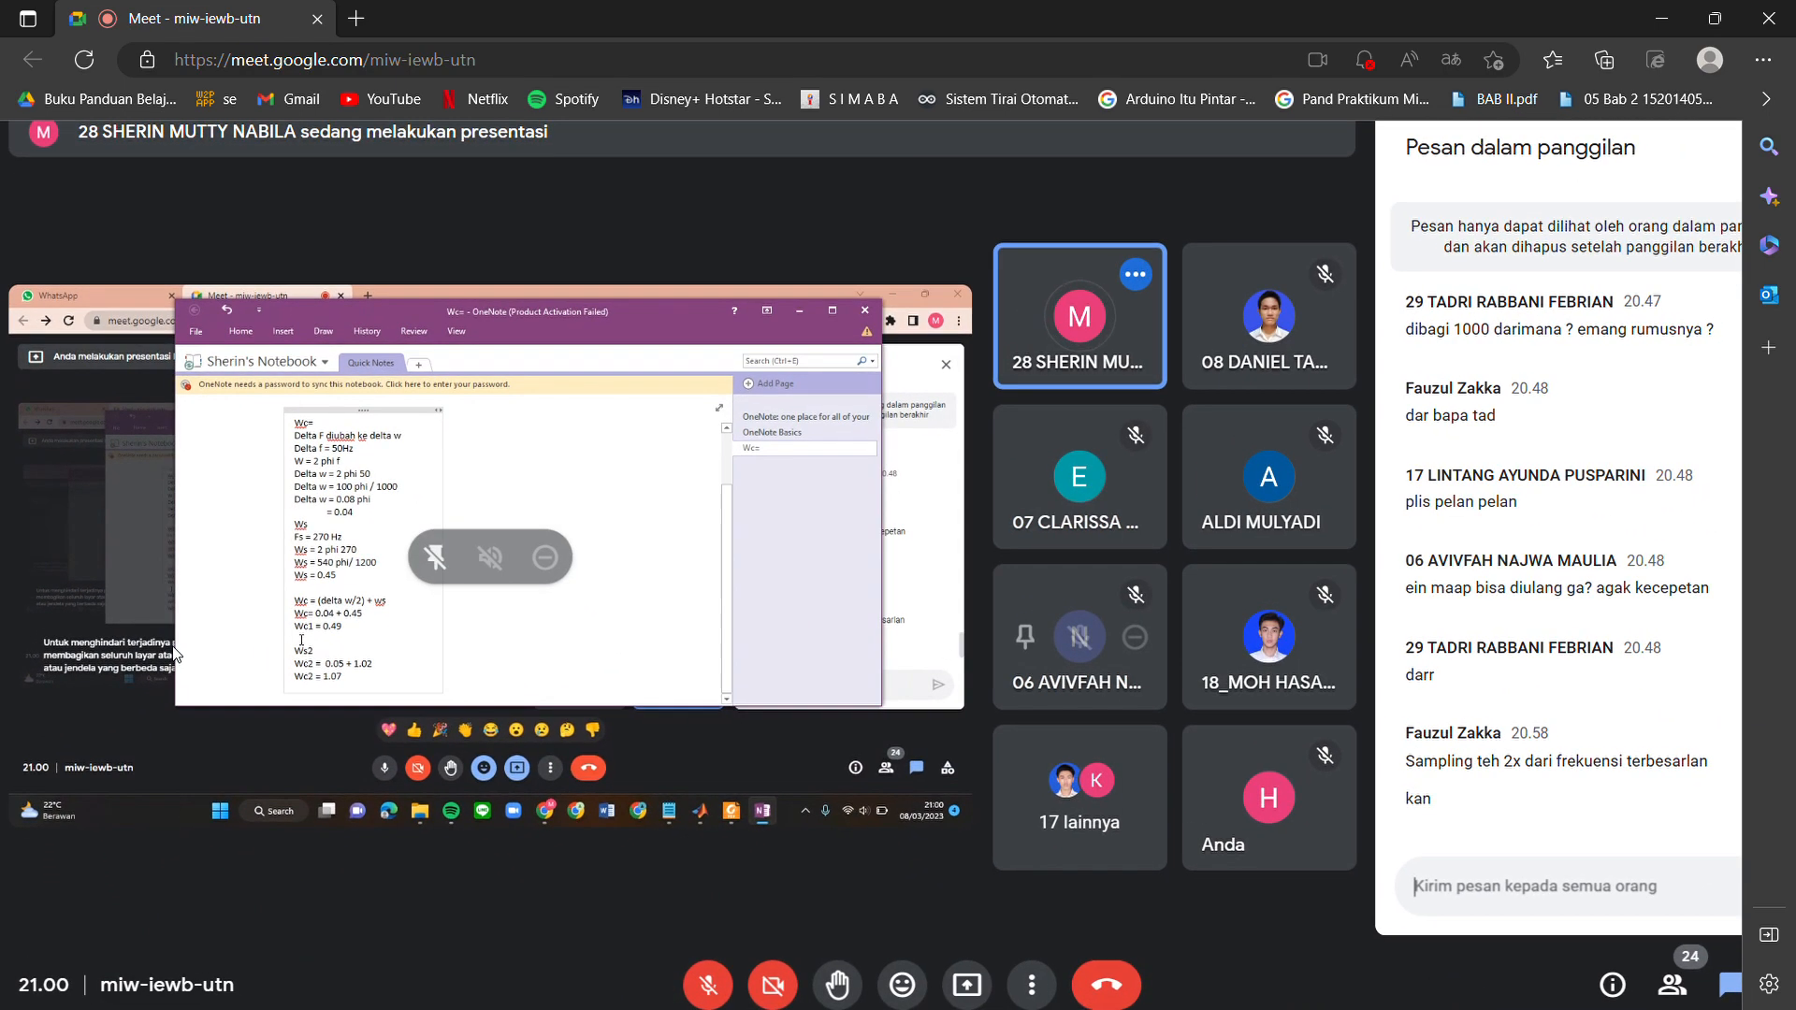
pyautogui.scroll(5, 175, 655)
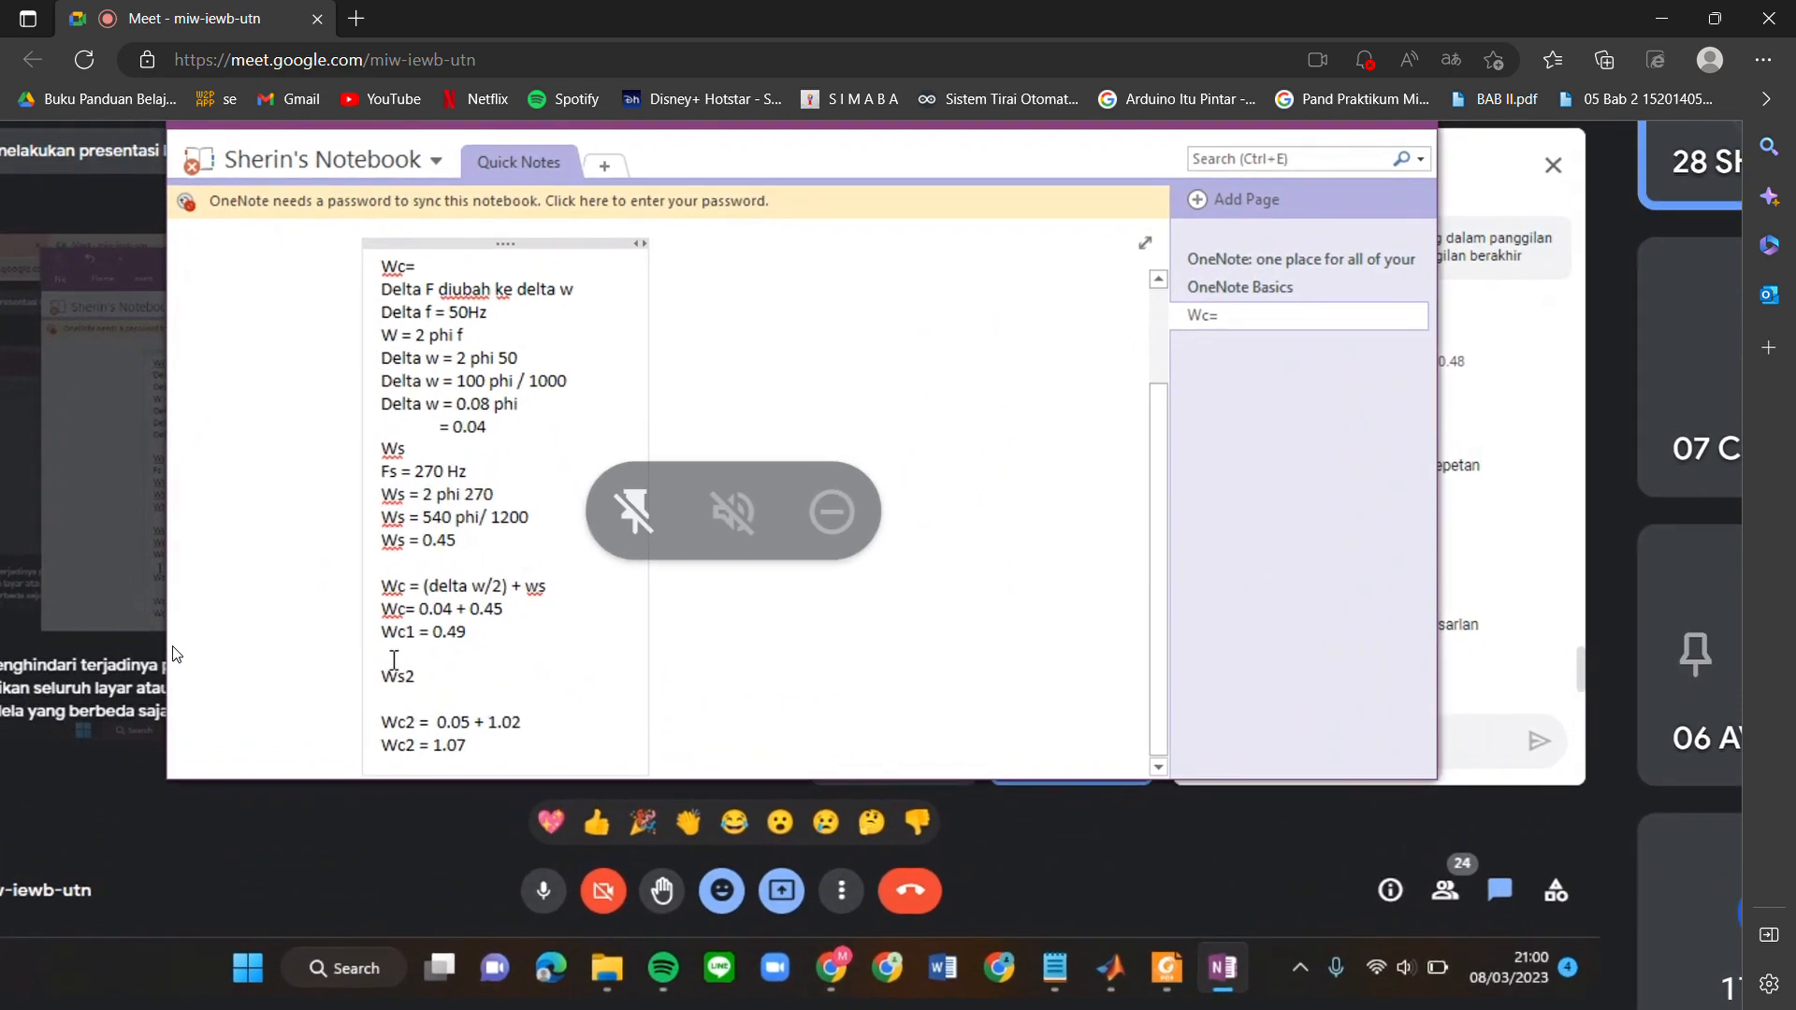
pyautogui.scroll(2, 174, 655)
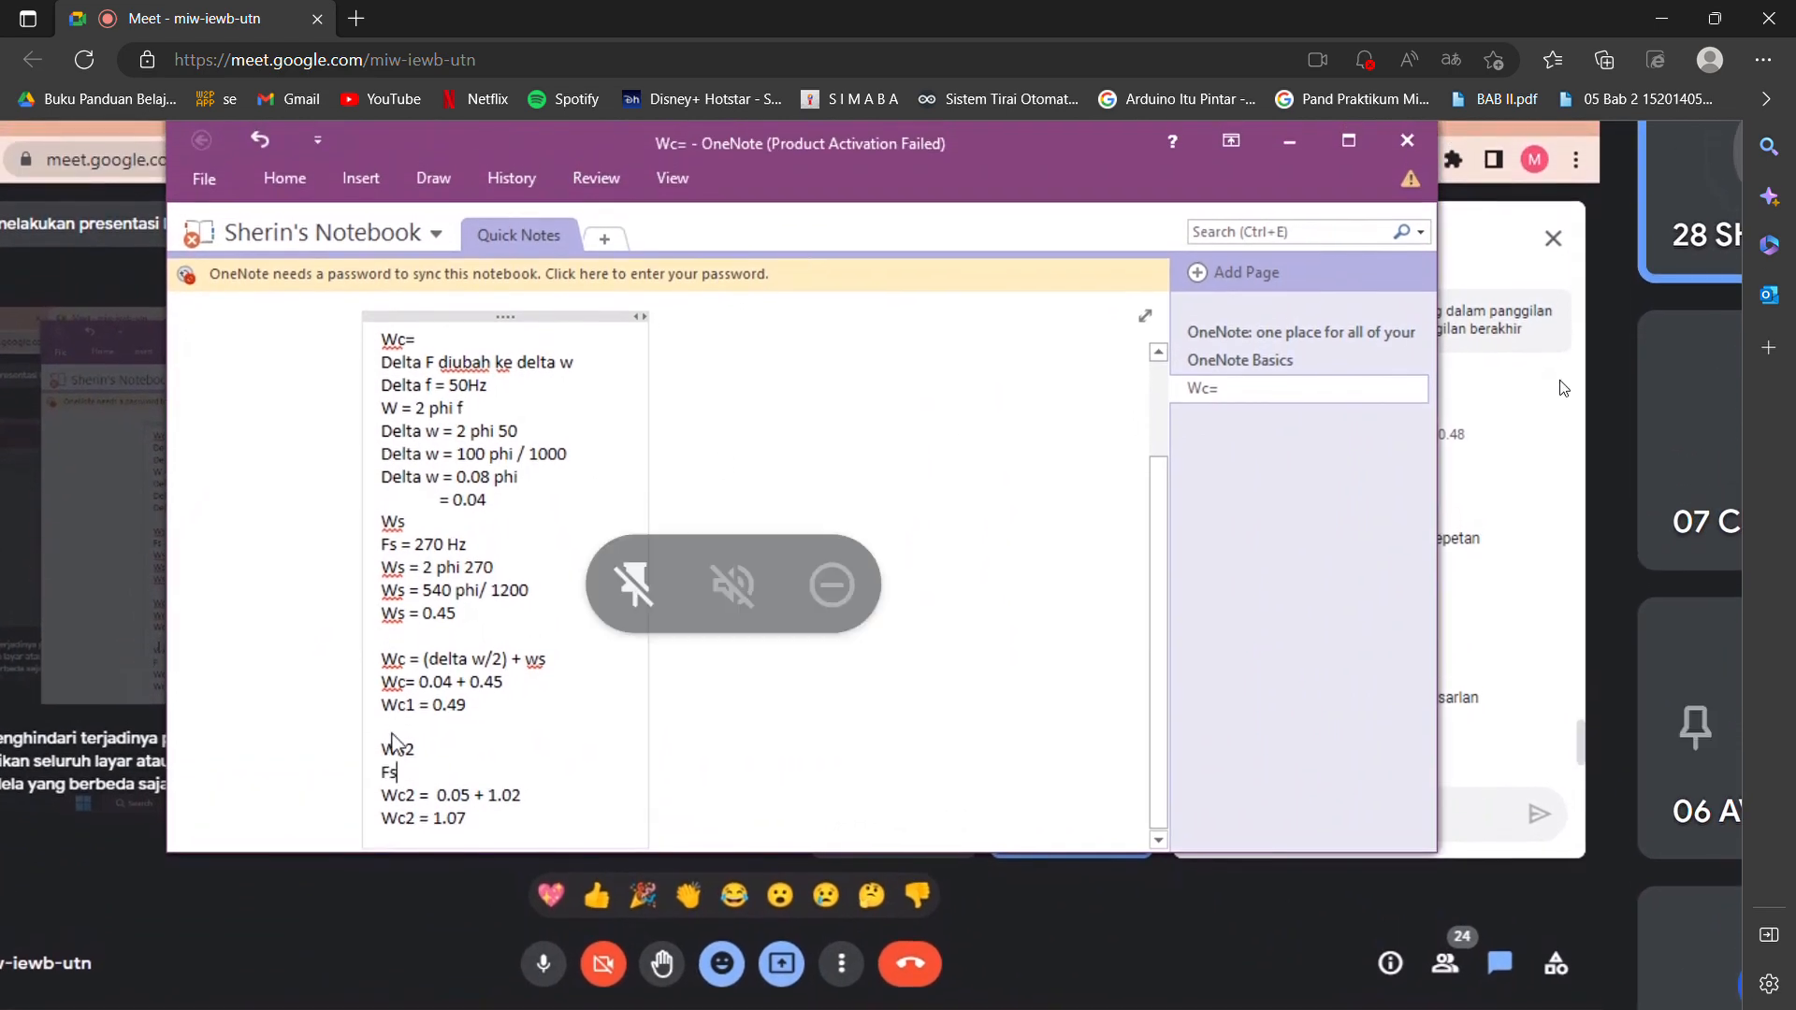
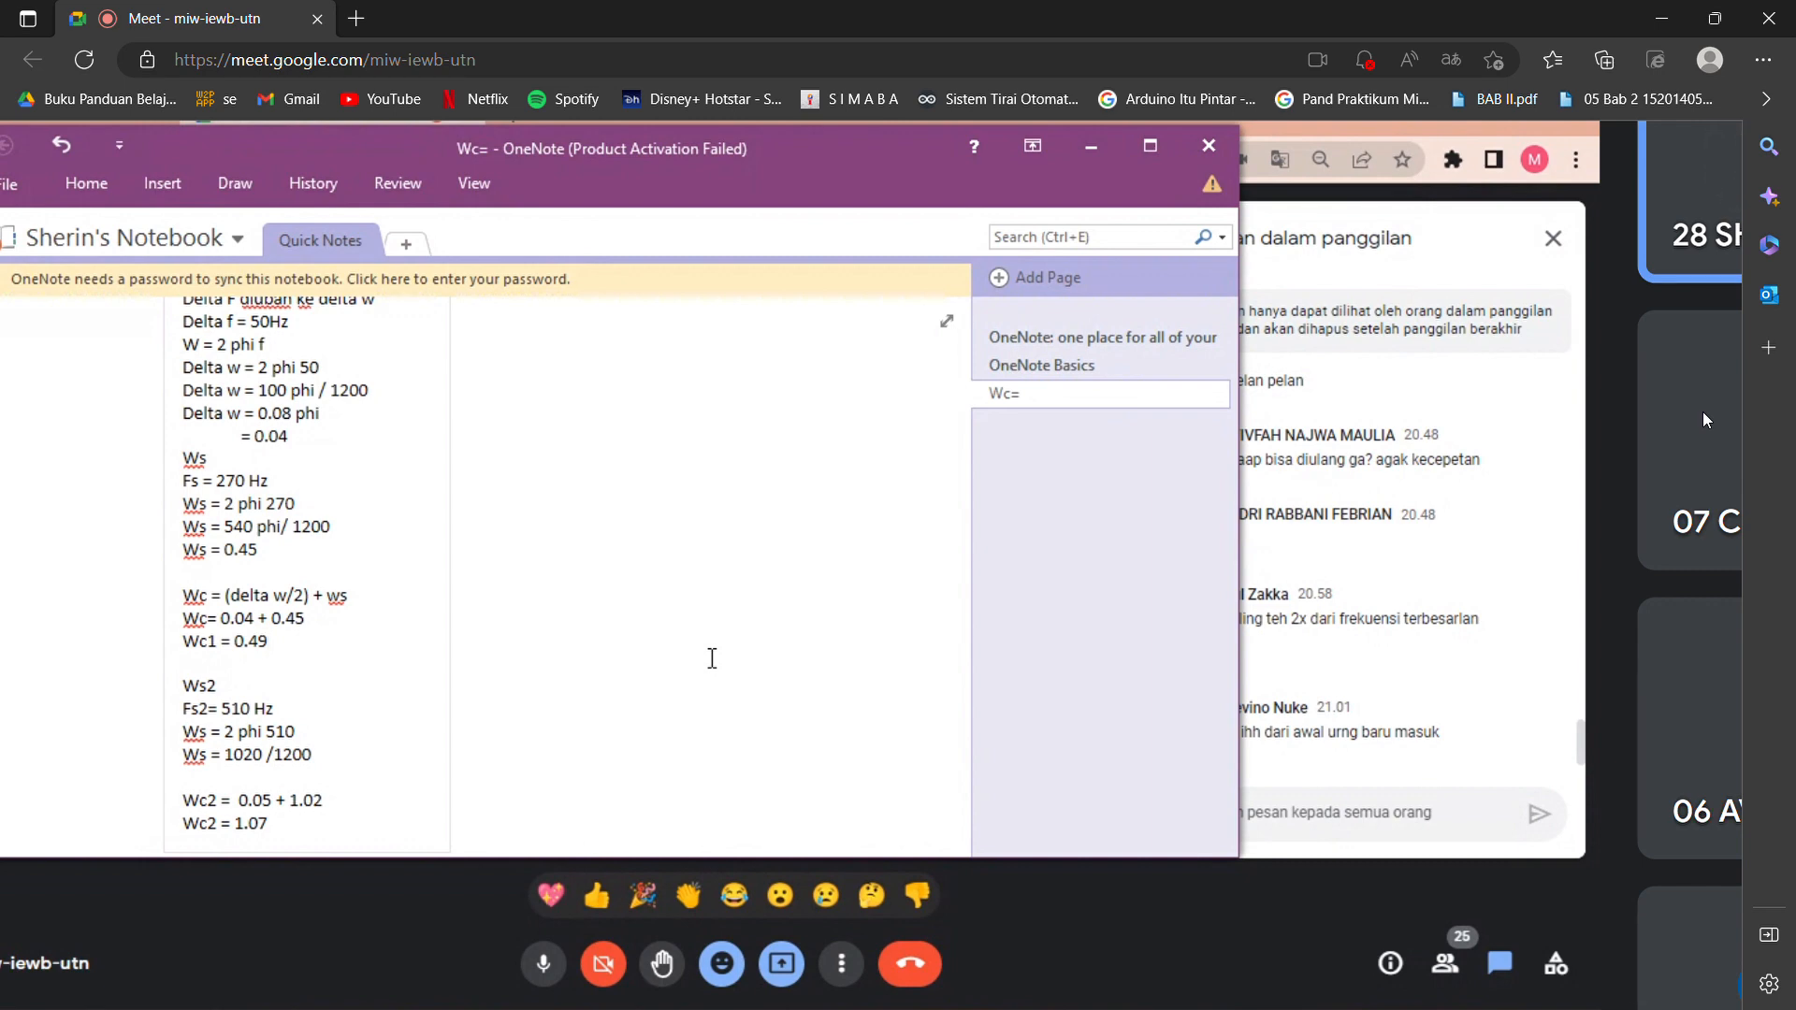
# Add the result line "Ws = 0.85" directly below "Ws = 1020 /1200" in the Ws2 section.
pyautogui.scroll(-1, 712, 657)
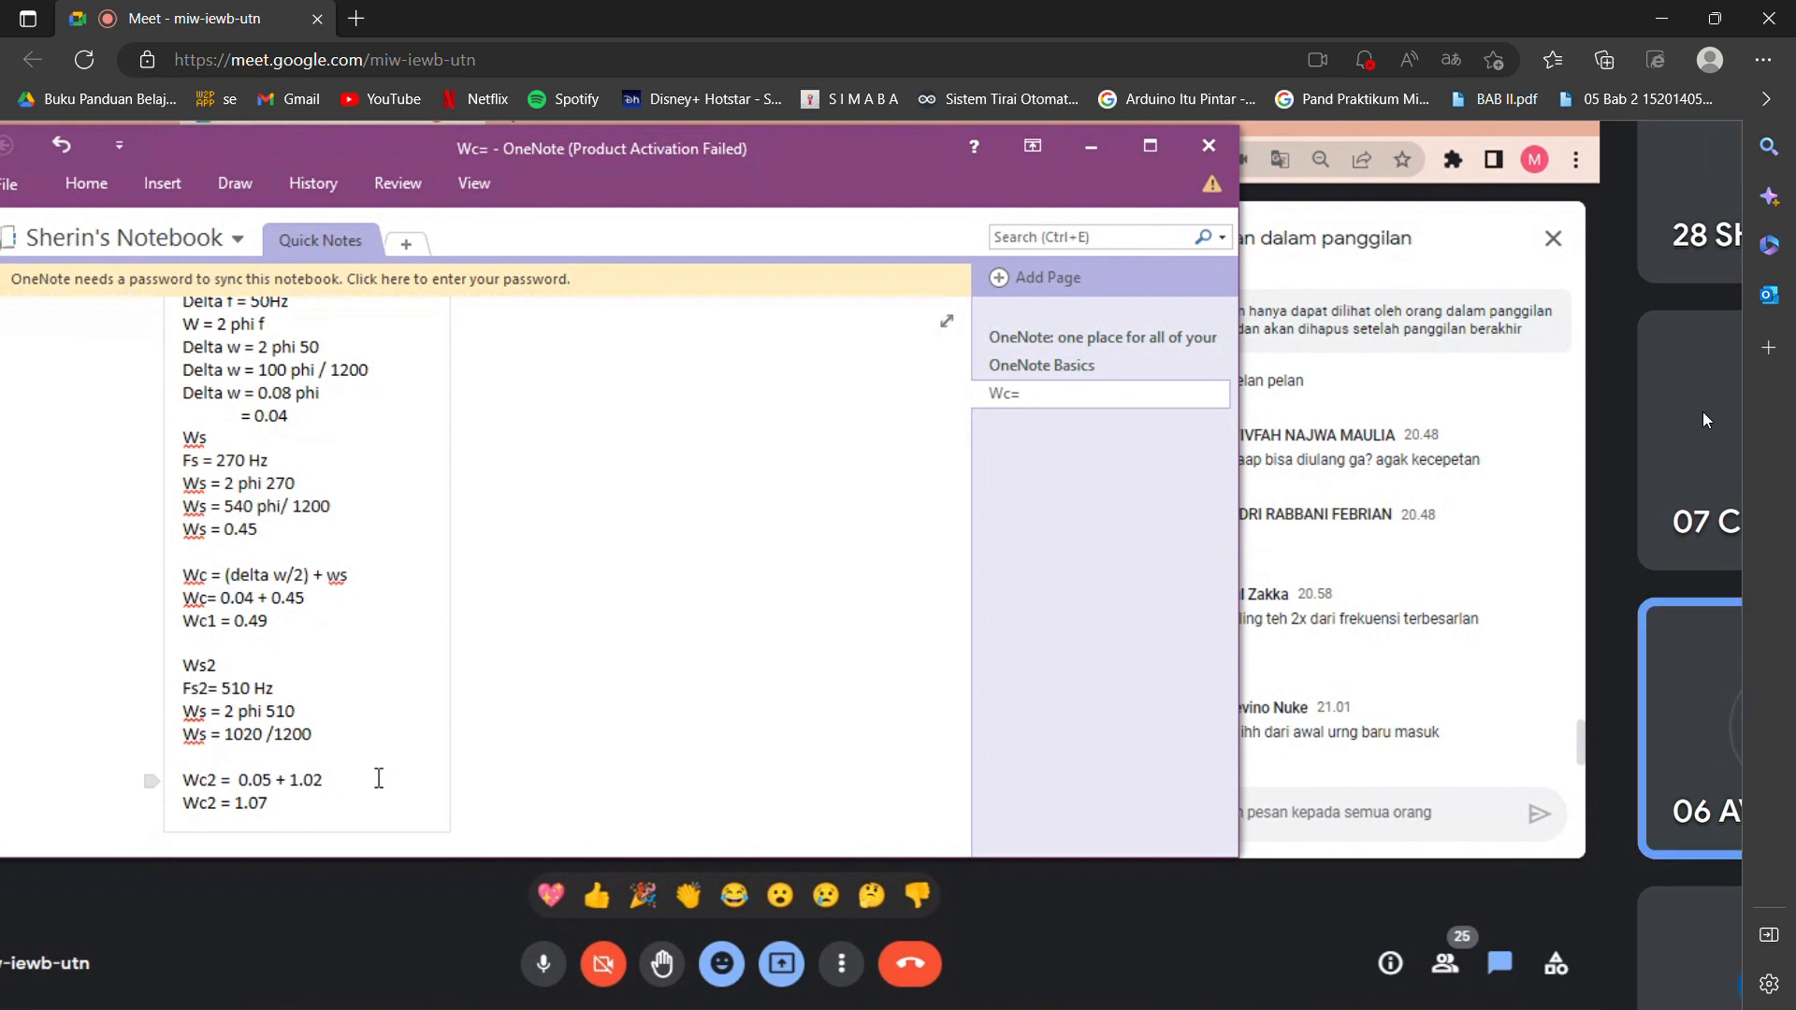
pyautogui.click(326, 737)
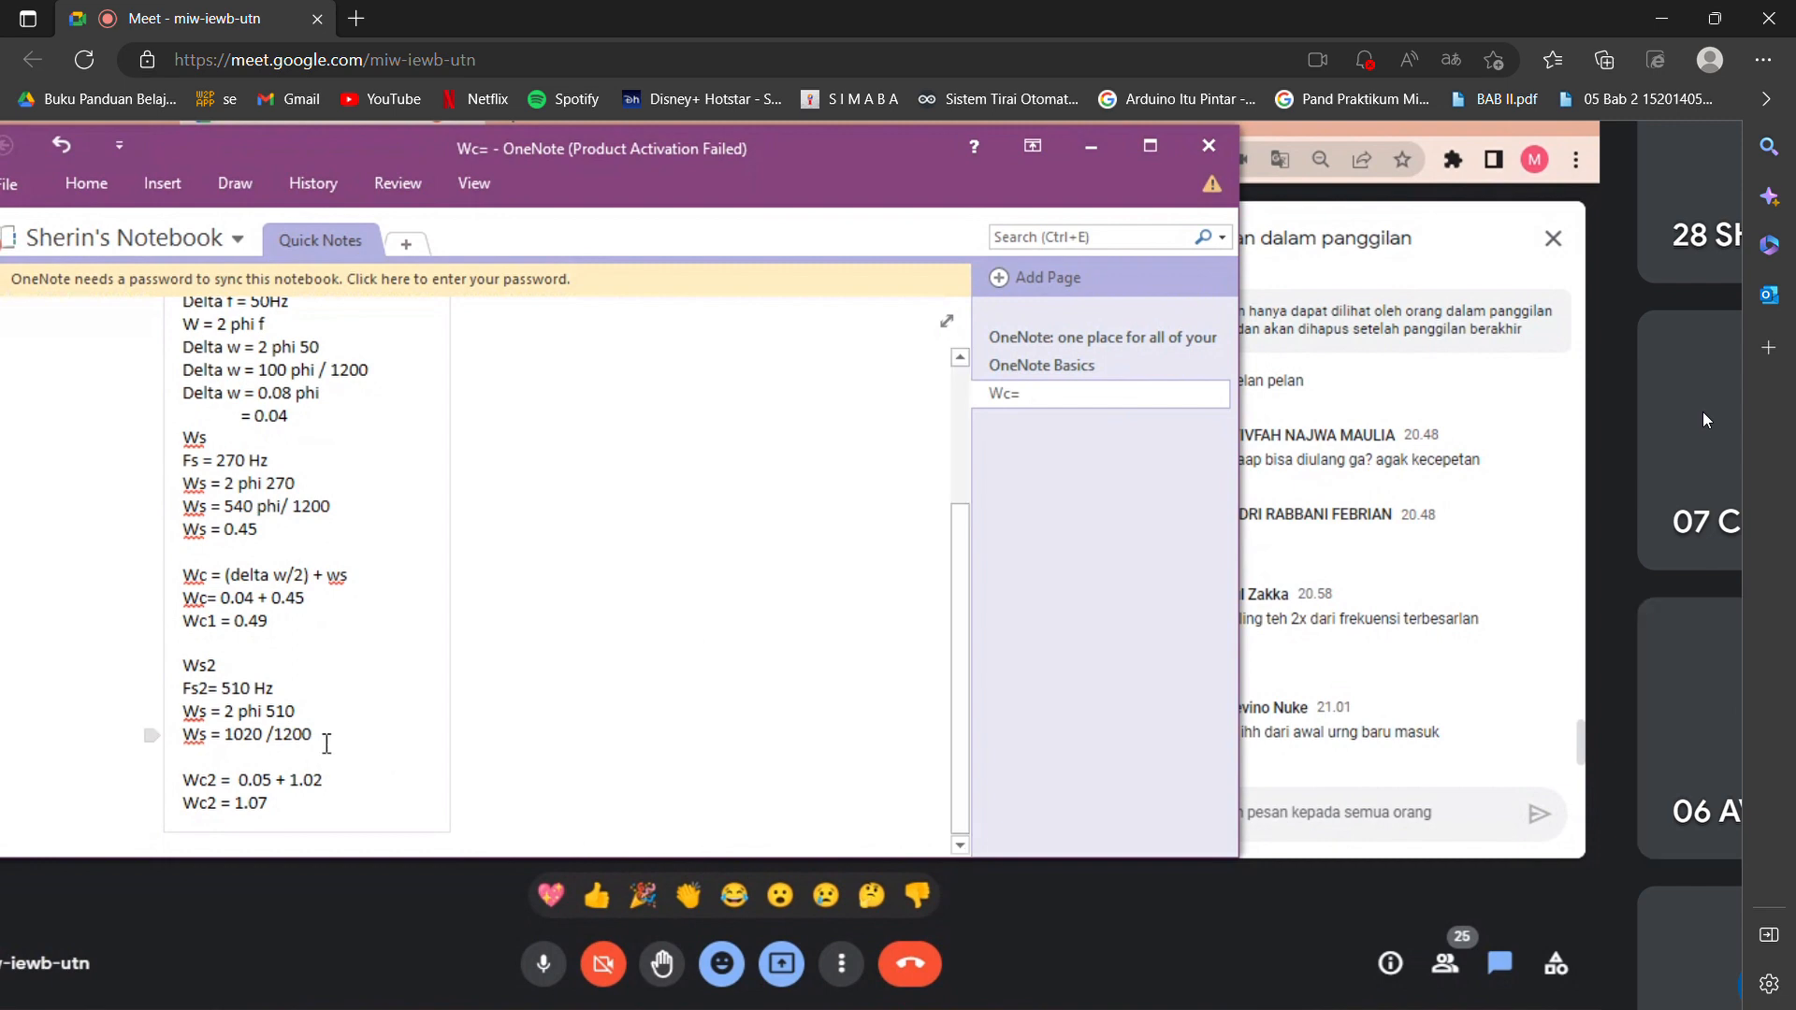
pyautogui.press('Return')
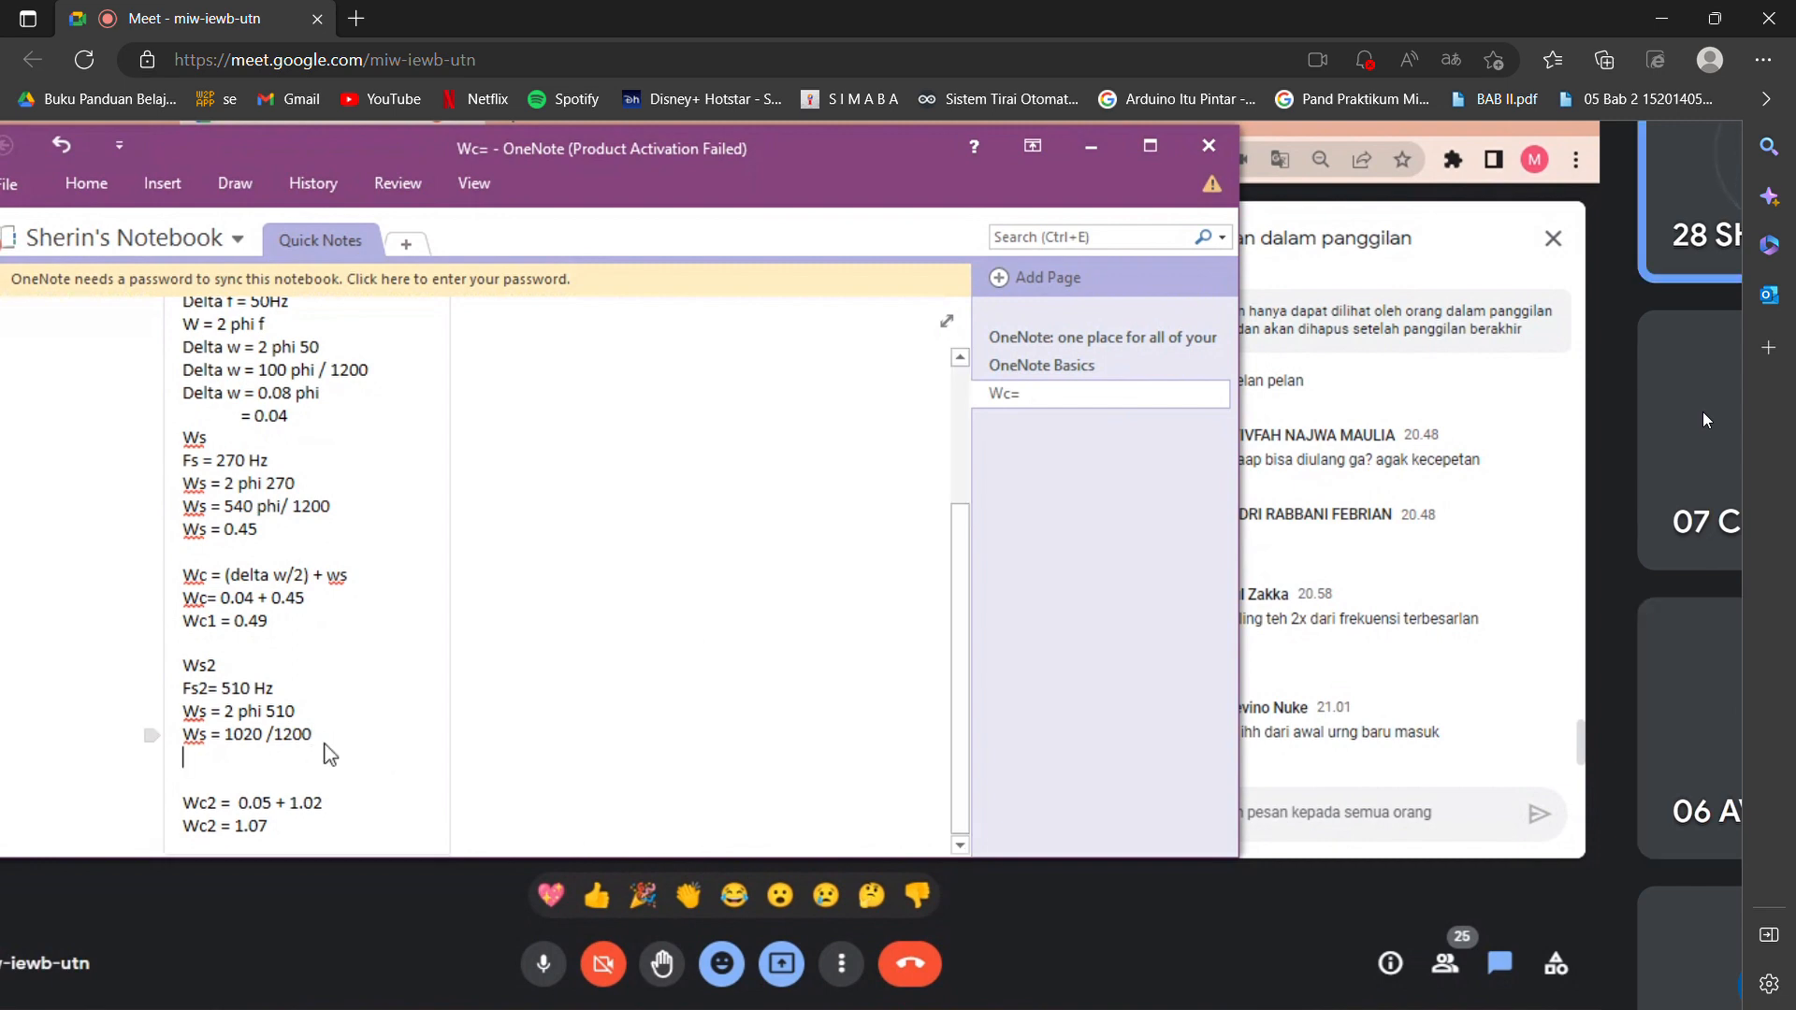
pyautogui.write('Ws = 0.85')
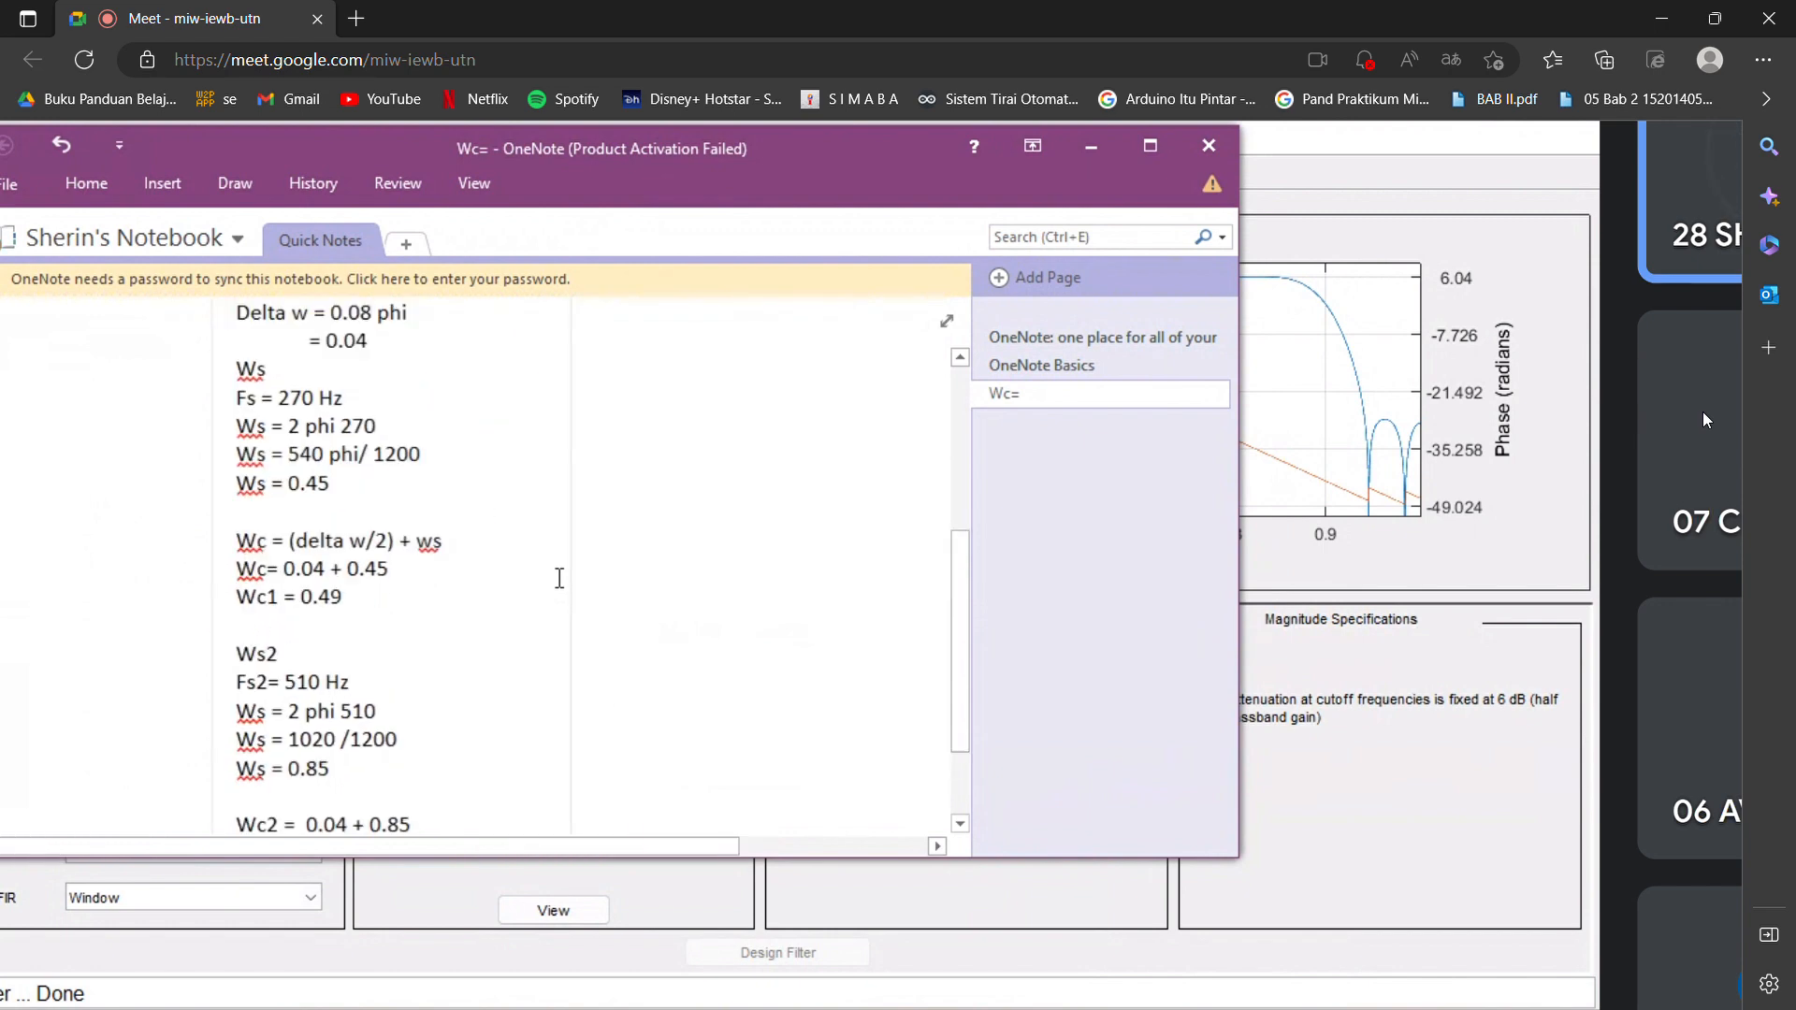
pyautogui.scroll(-3, 1703, 413)
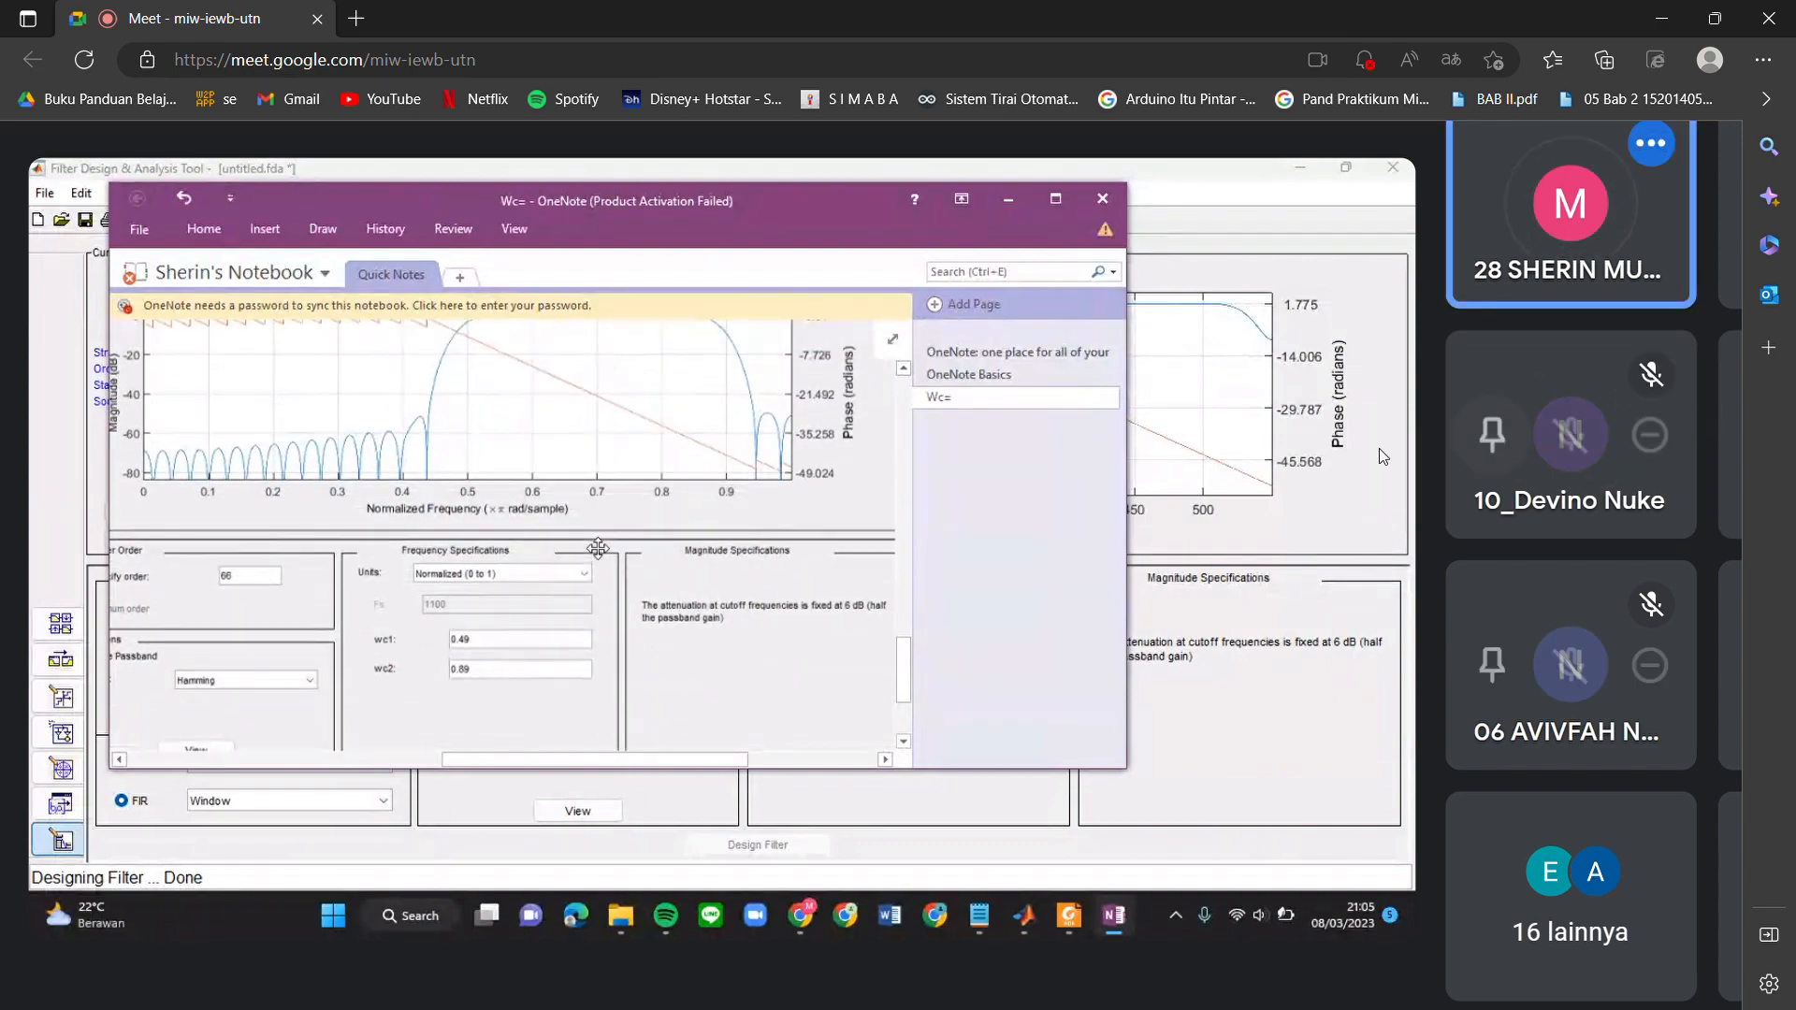
pyautogui.scroll(-3, 636, 582)
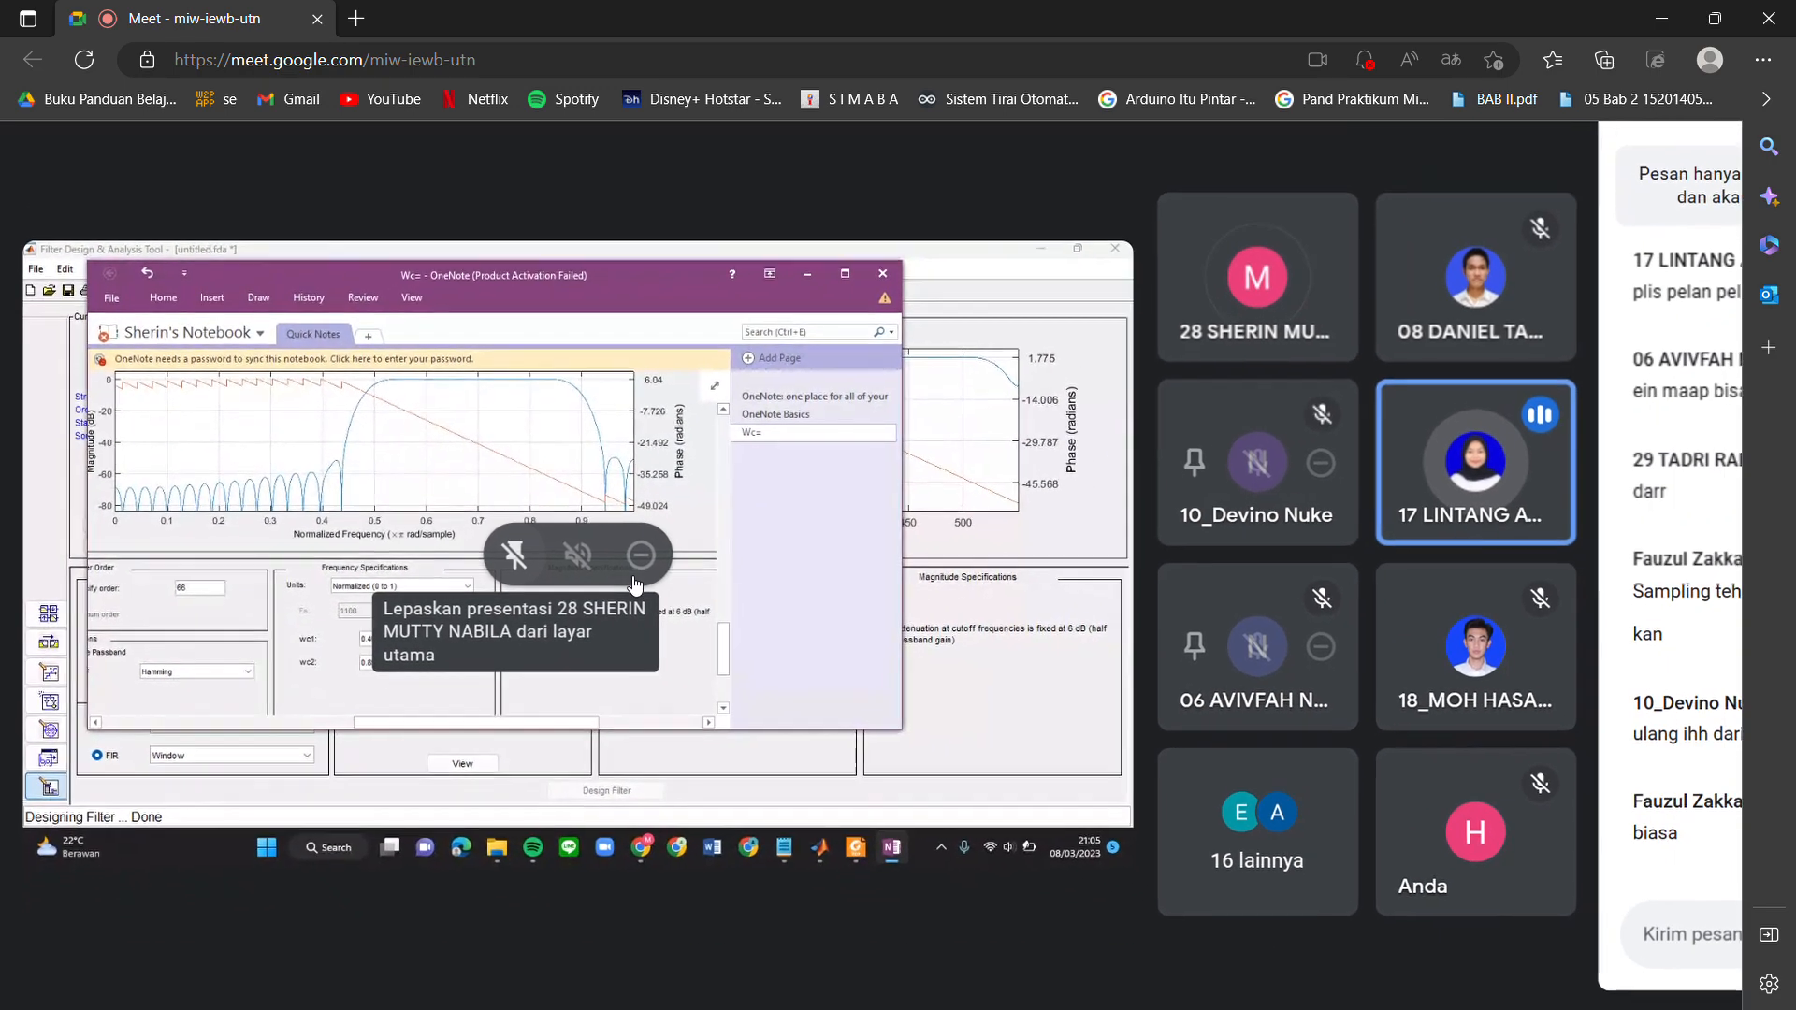
pyautogui.scroll(-2, 635, 586)
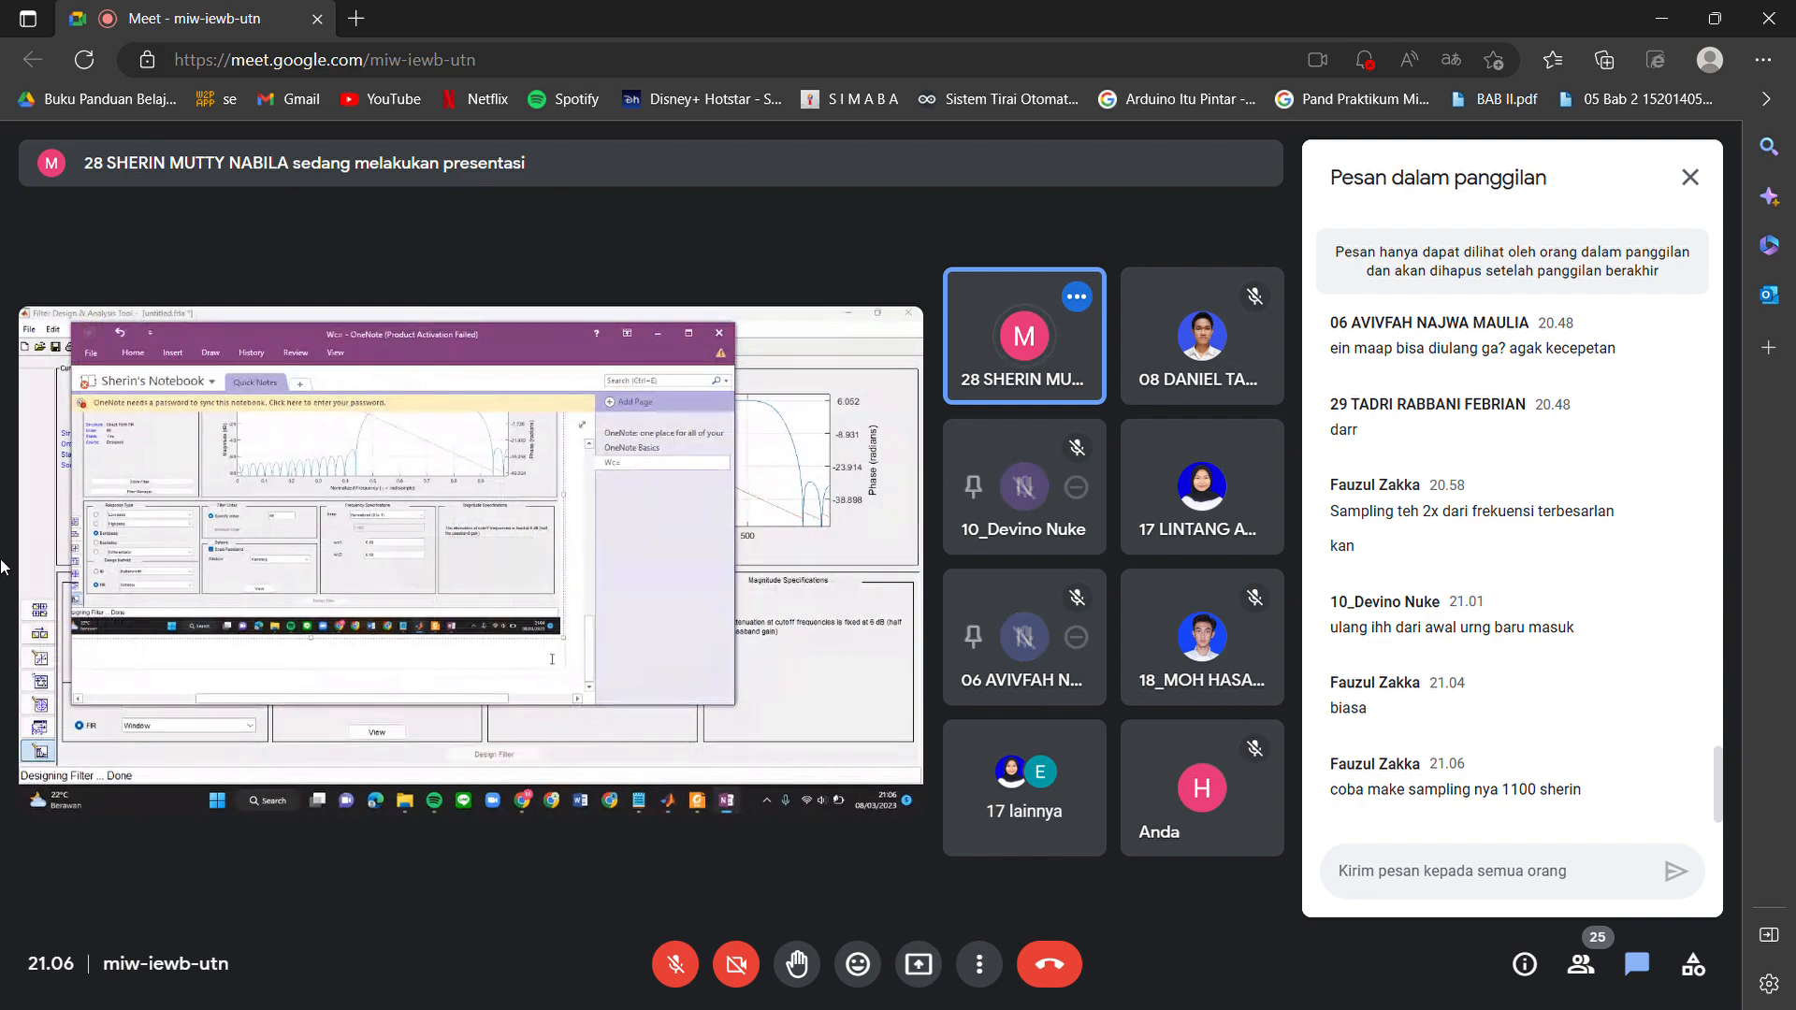
pyautogui.scroll(3, 3, 544)
pyautogui.scroll(1, 77, 544)
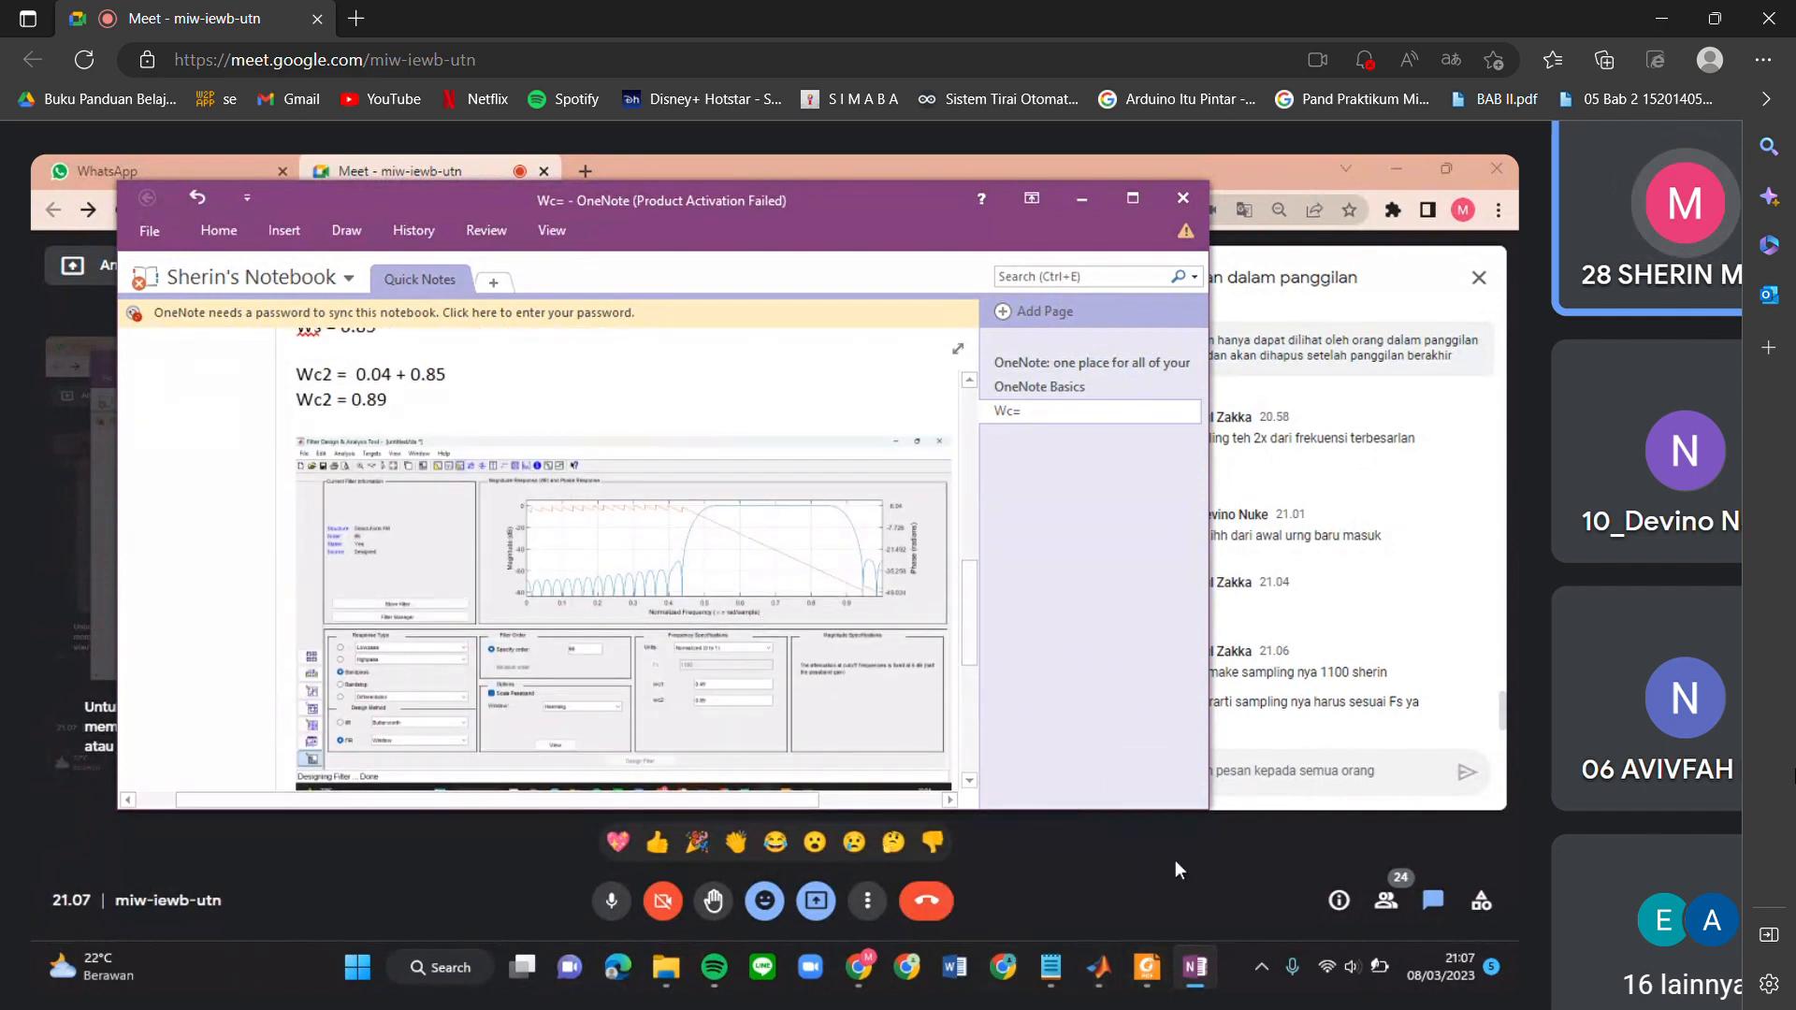
# Switch to the MATLAB editor window showing the generated test.m filter script.
pyautogui.moveTo(1069, 975)
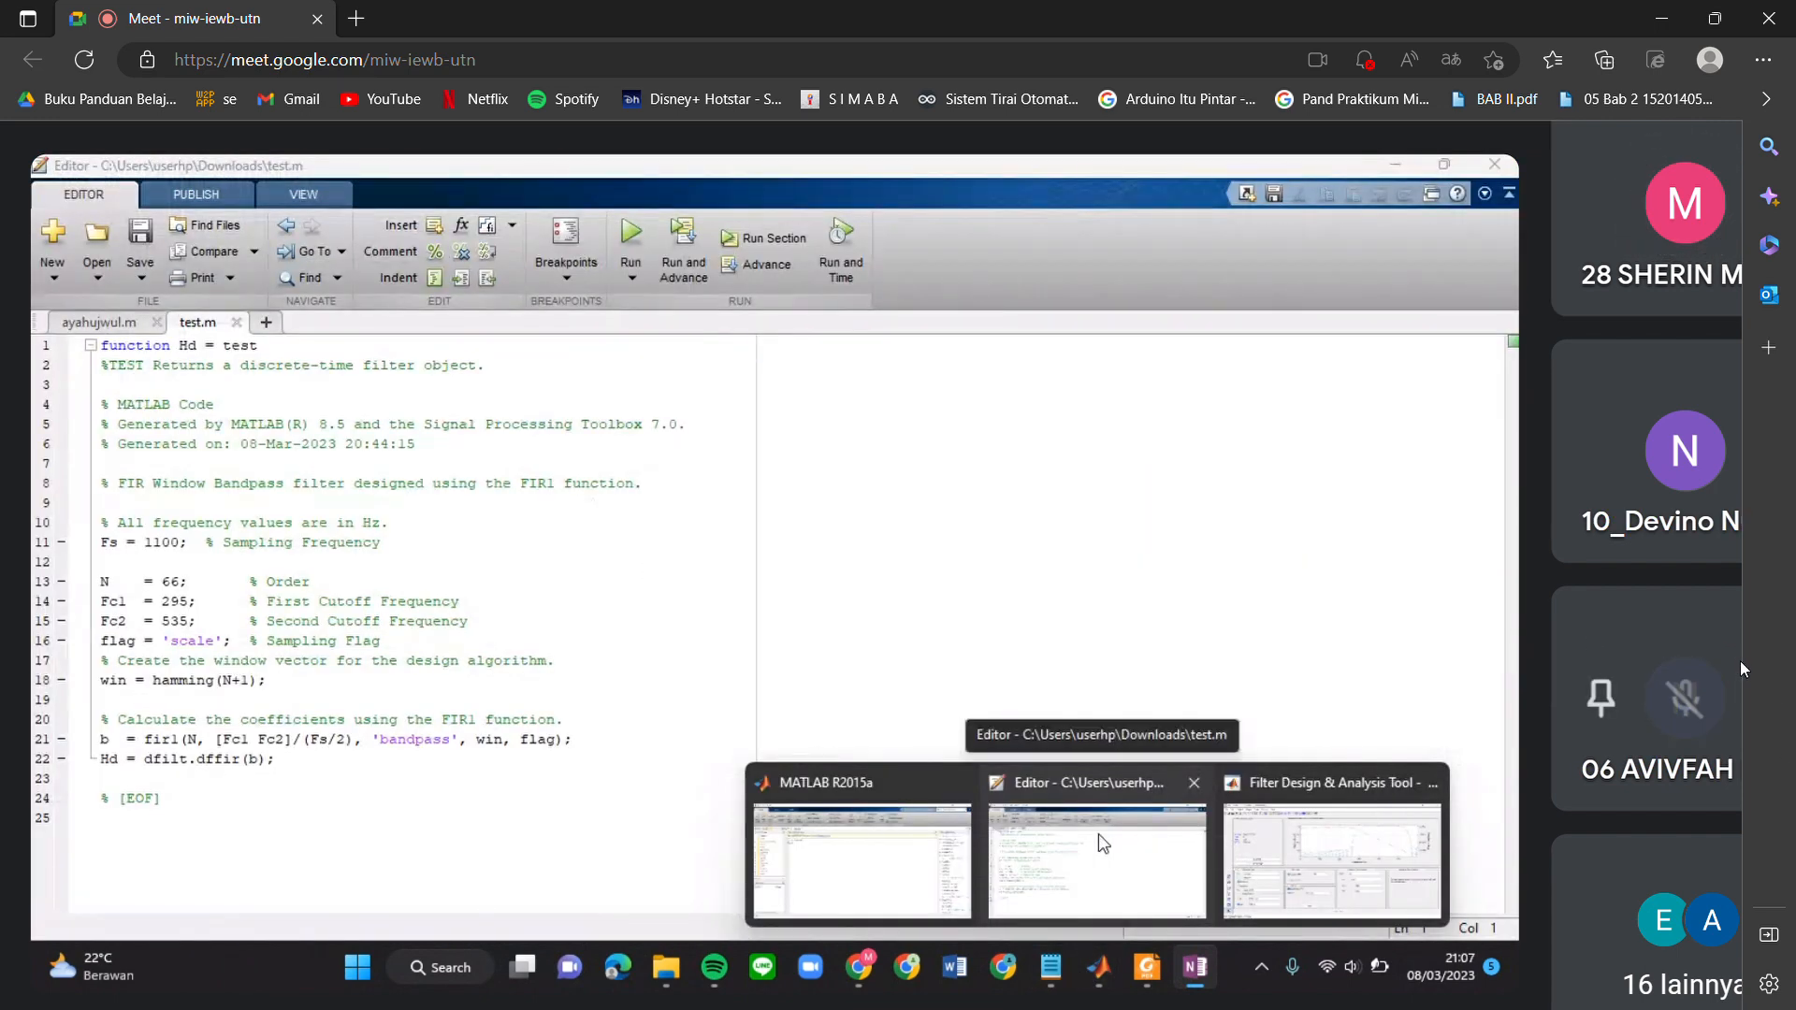
pyautogui.click(1101, 842)
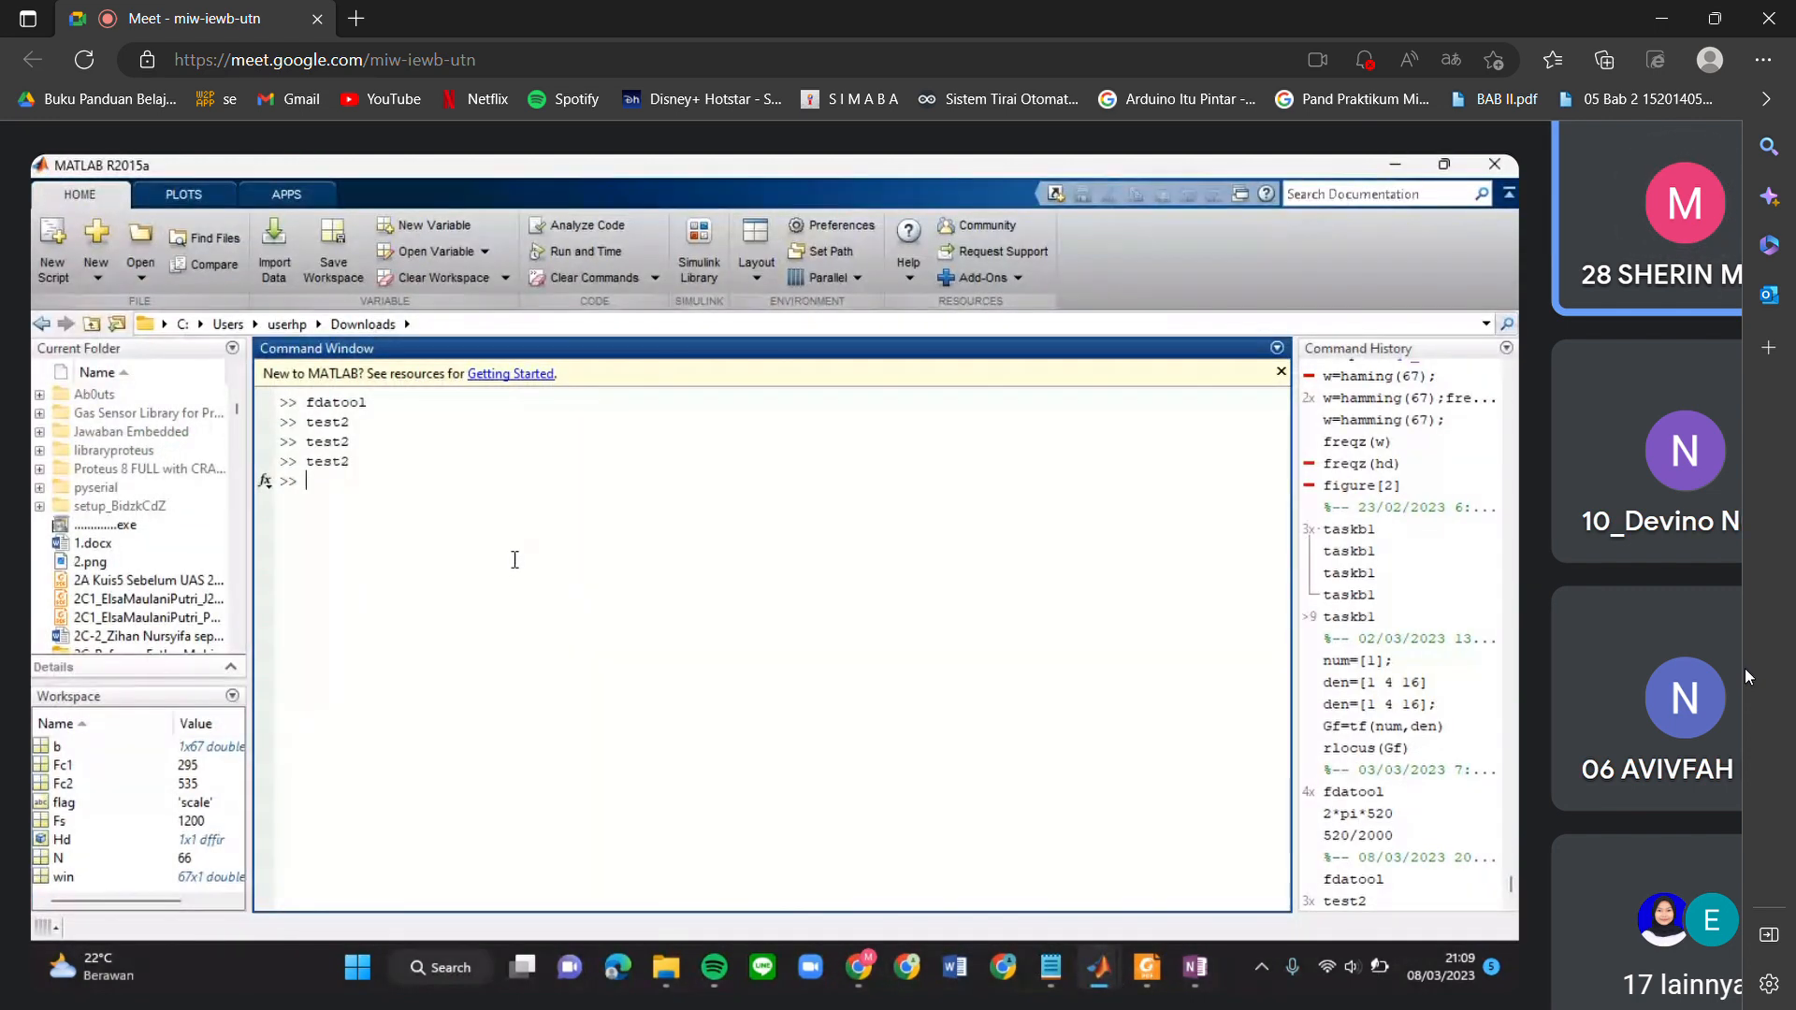
pyautogui.moveTo(1571, 666)
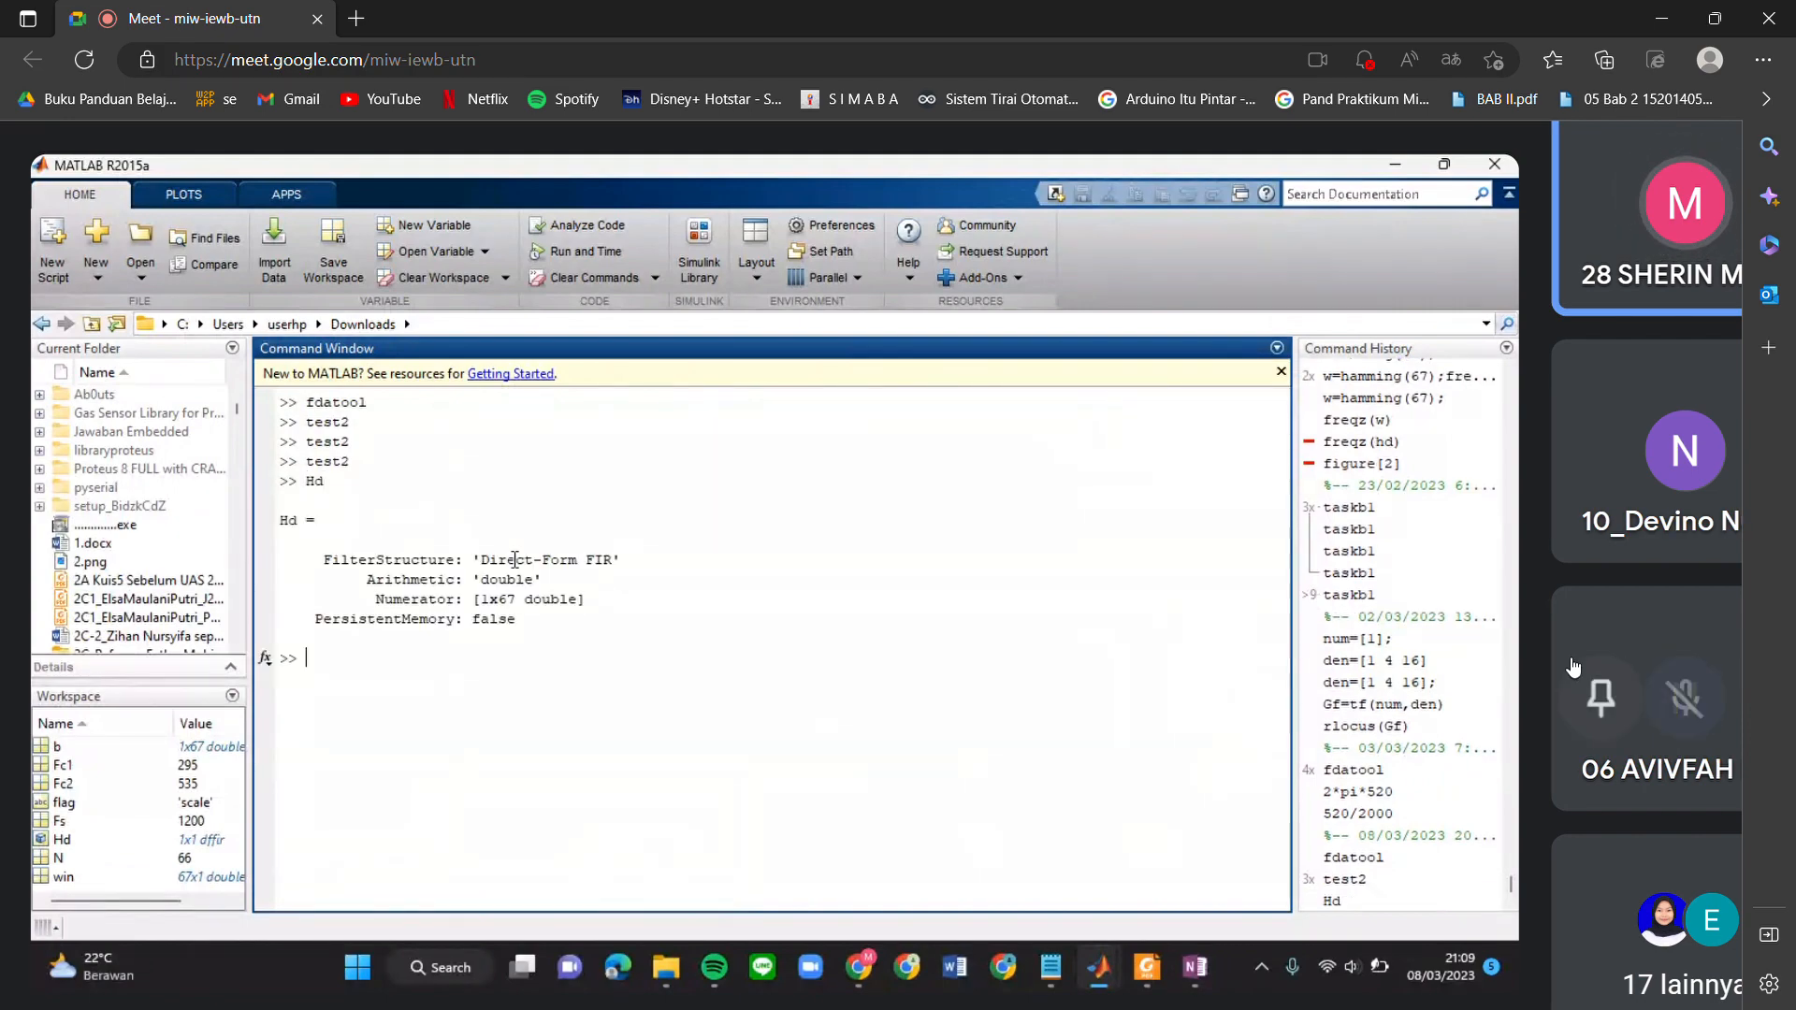
pyautogui.scroll(-3, 1572, 666)
pyautogui.hscroll(5, 1570, 666)
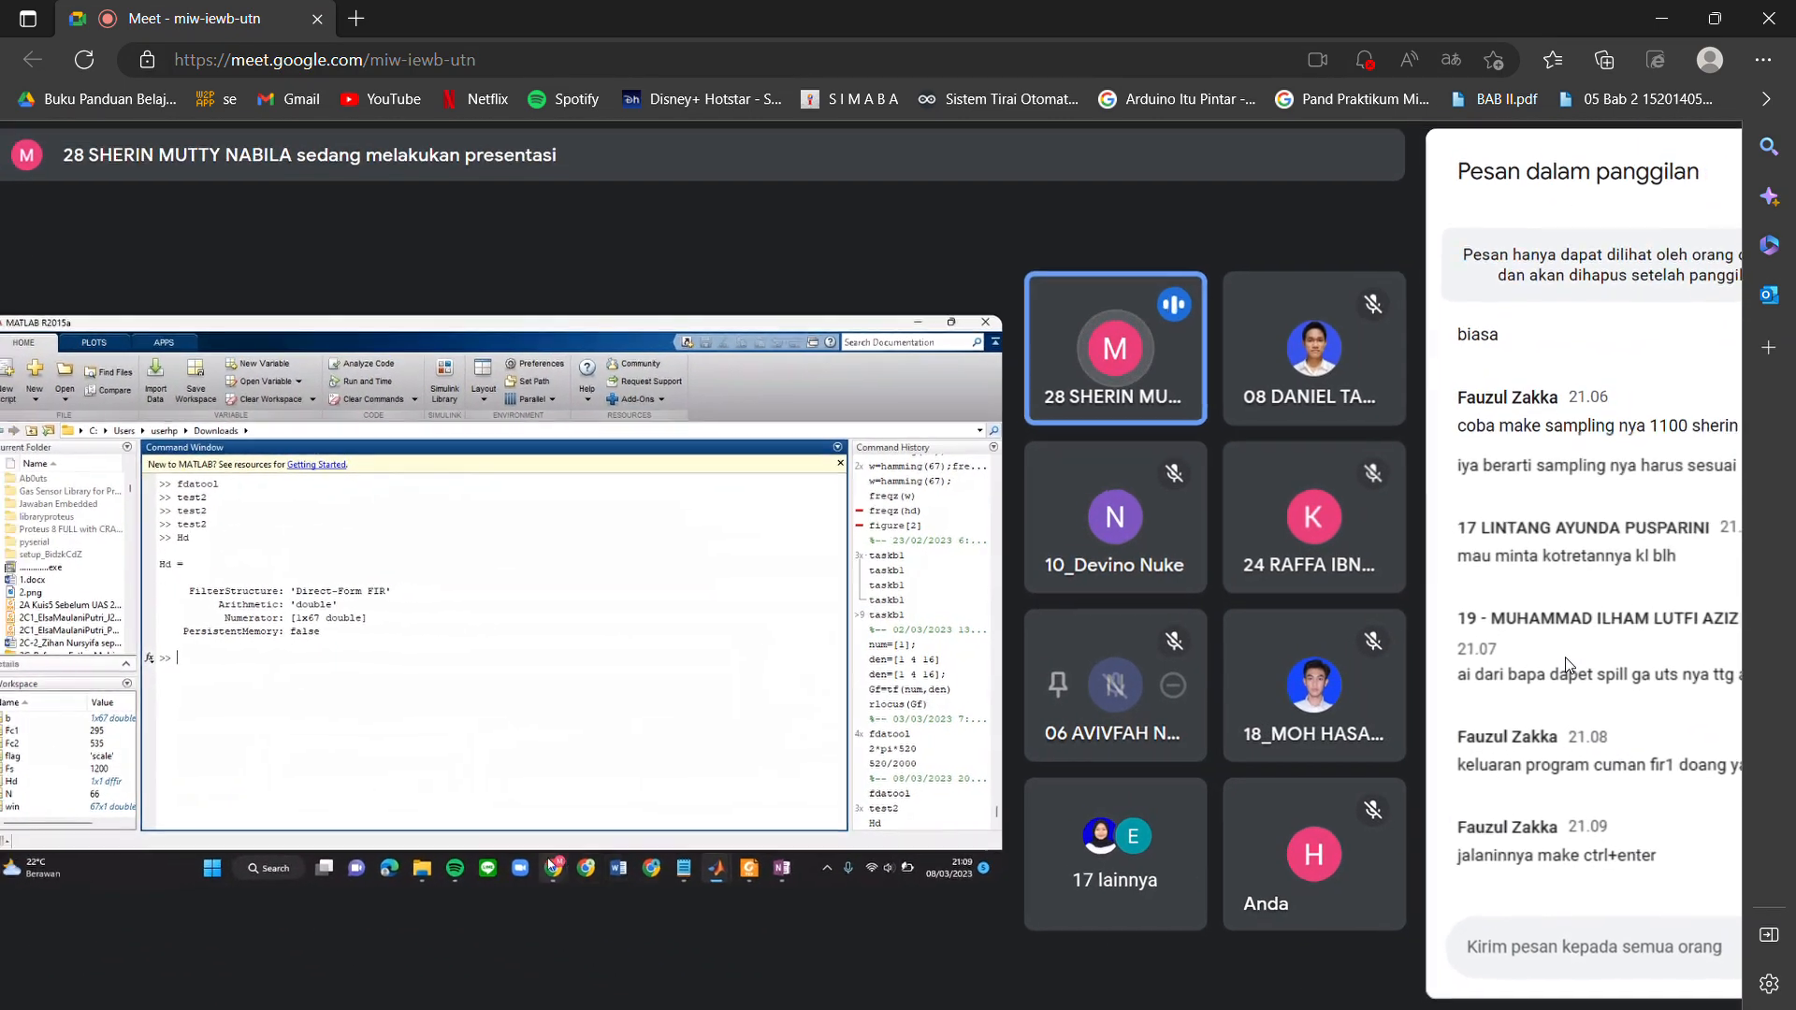
pyautogui.scroll(-2, 1570, 666)
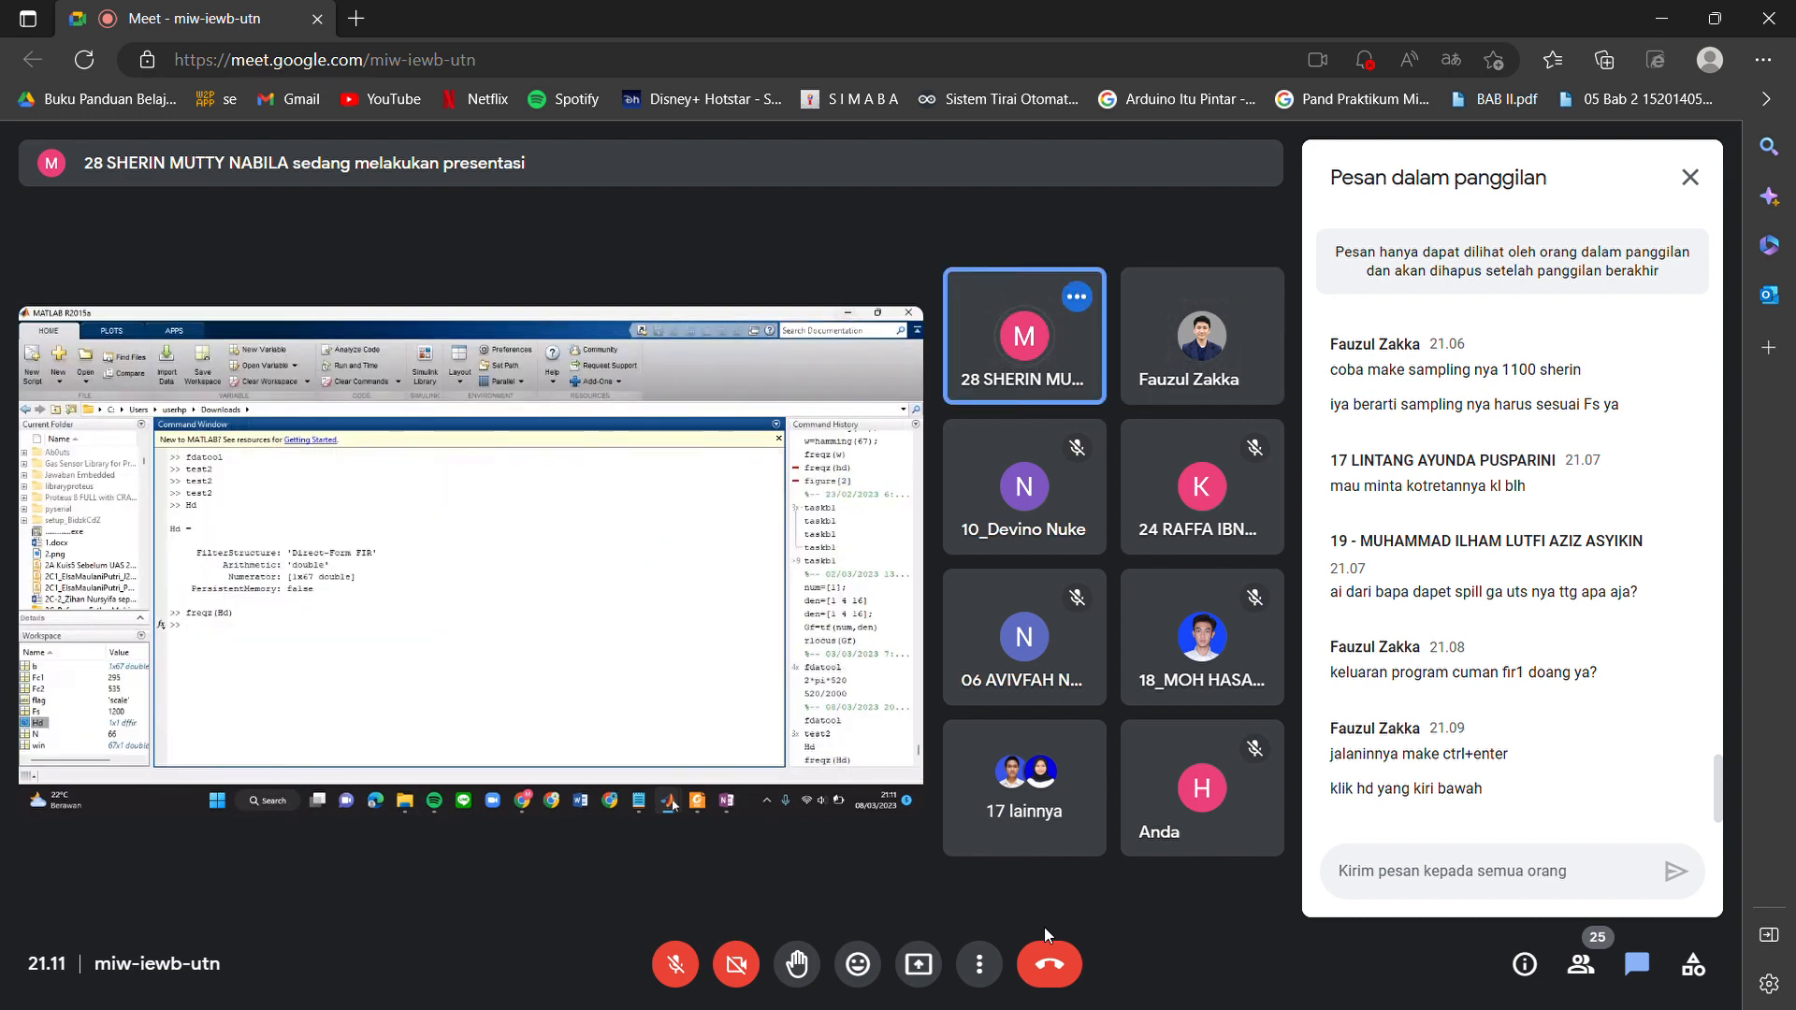
pyautogui.scroll(2, 385, 737)
pyautogui.scroll(4, 384, 743)
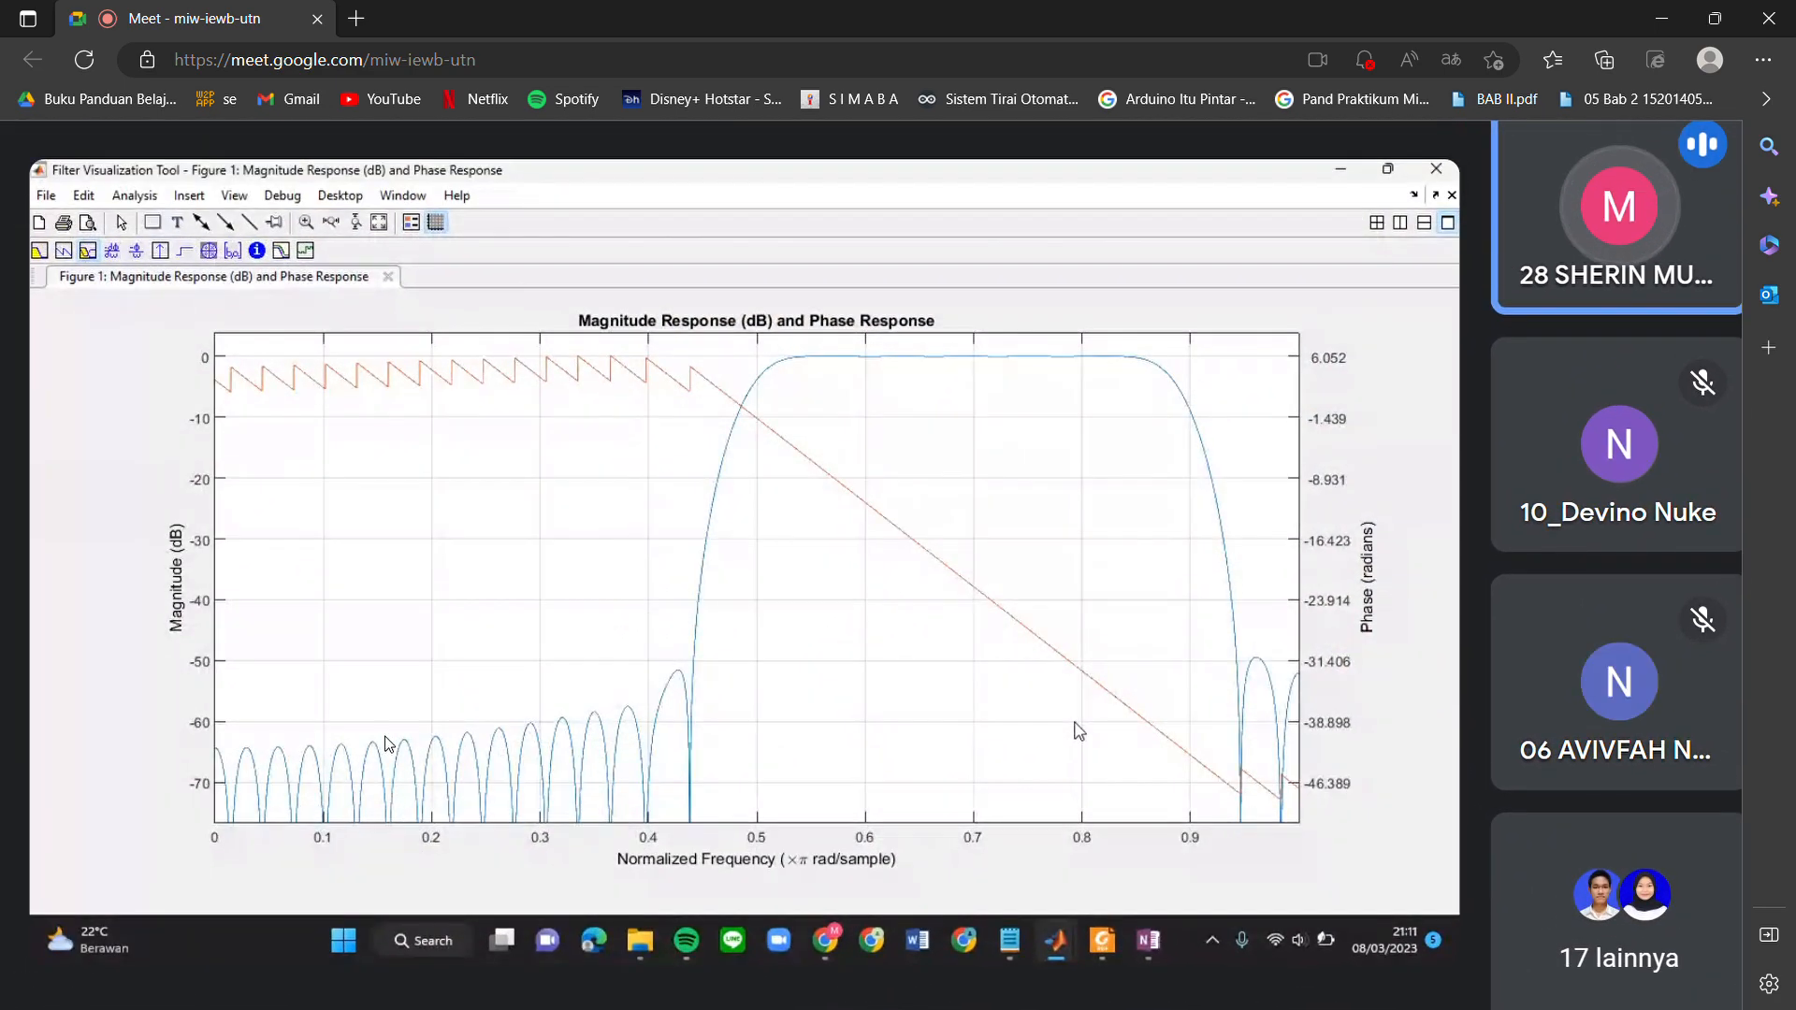
pyautogui.scroll(-1, 384, 737)
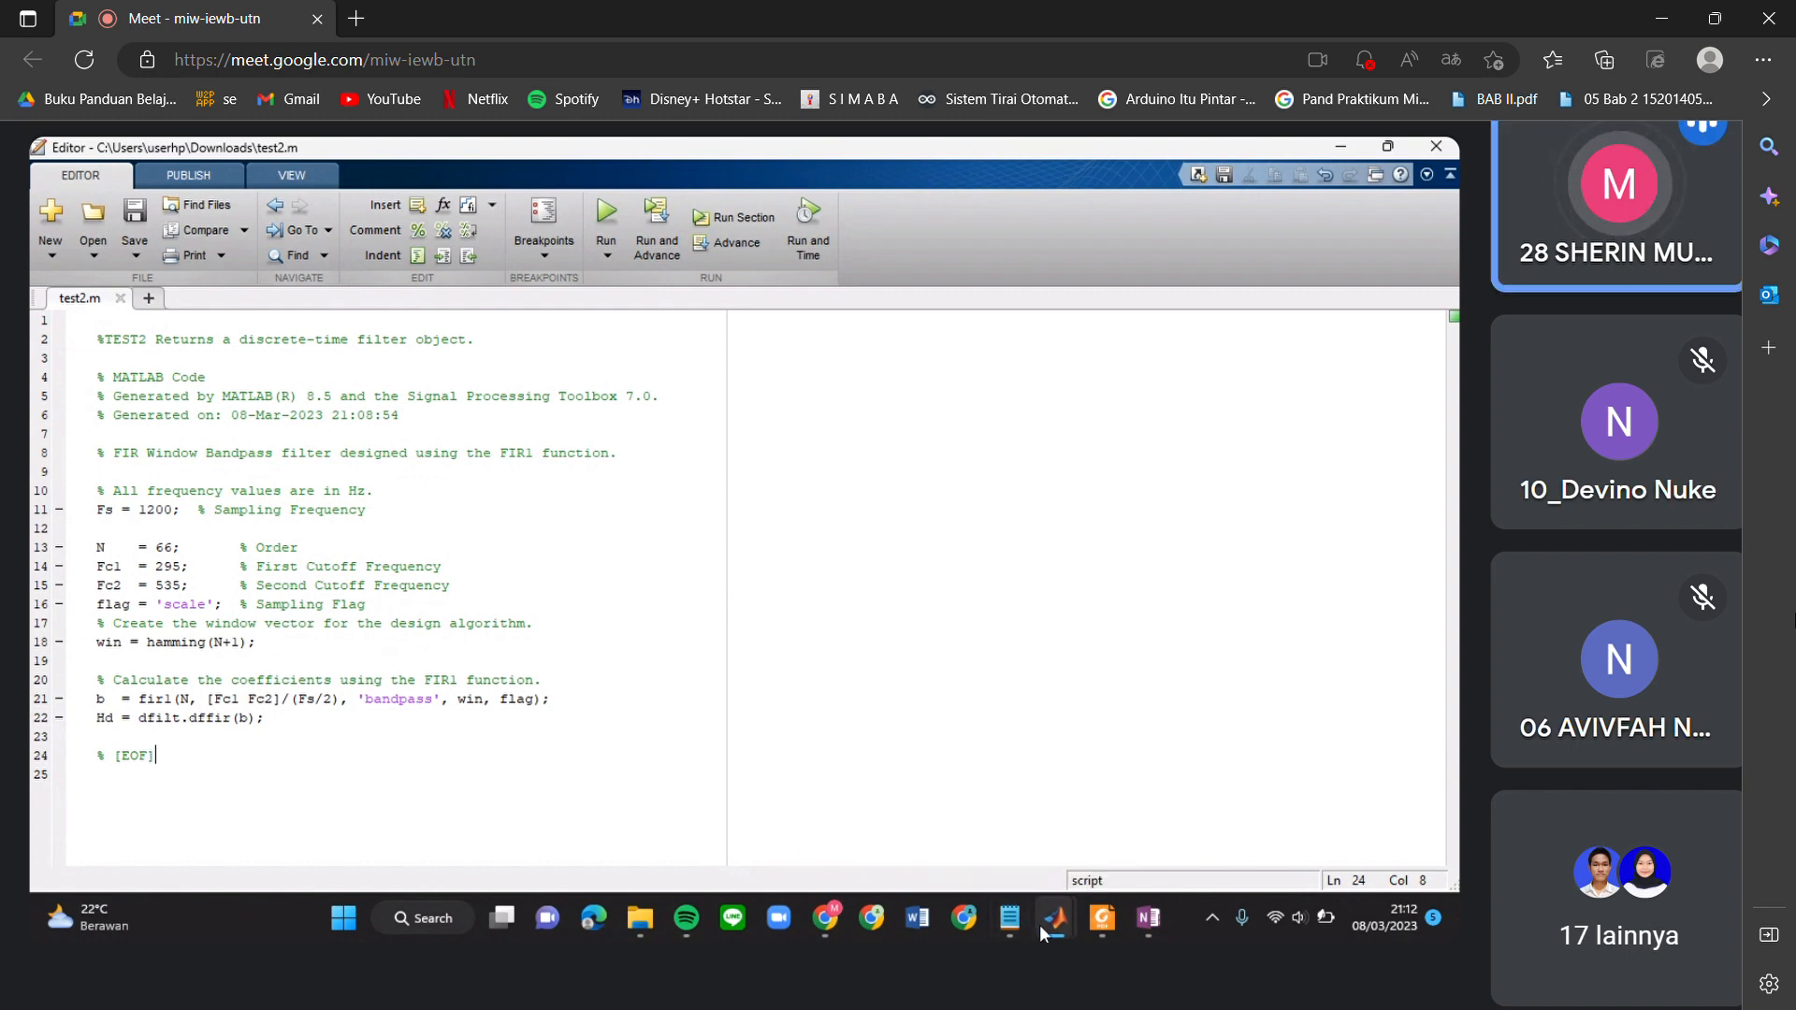
# Switch to the main MATLAB window and run the test2 script from the command prompt.
pyautogui.moveTo(1045, 934)
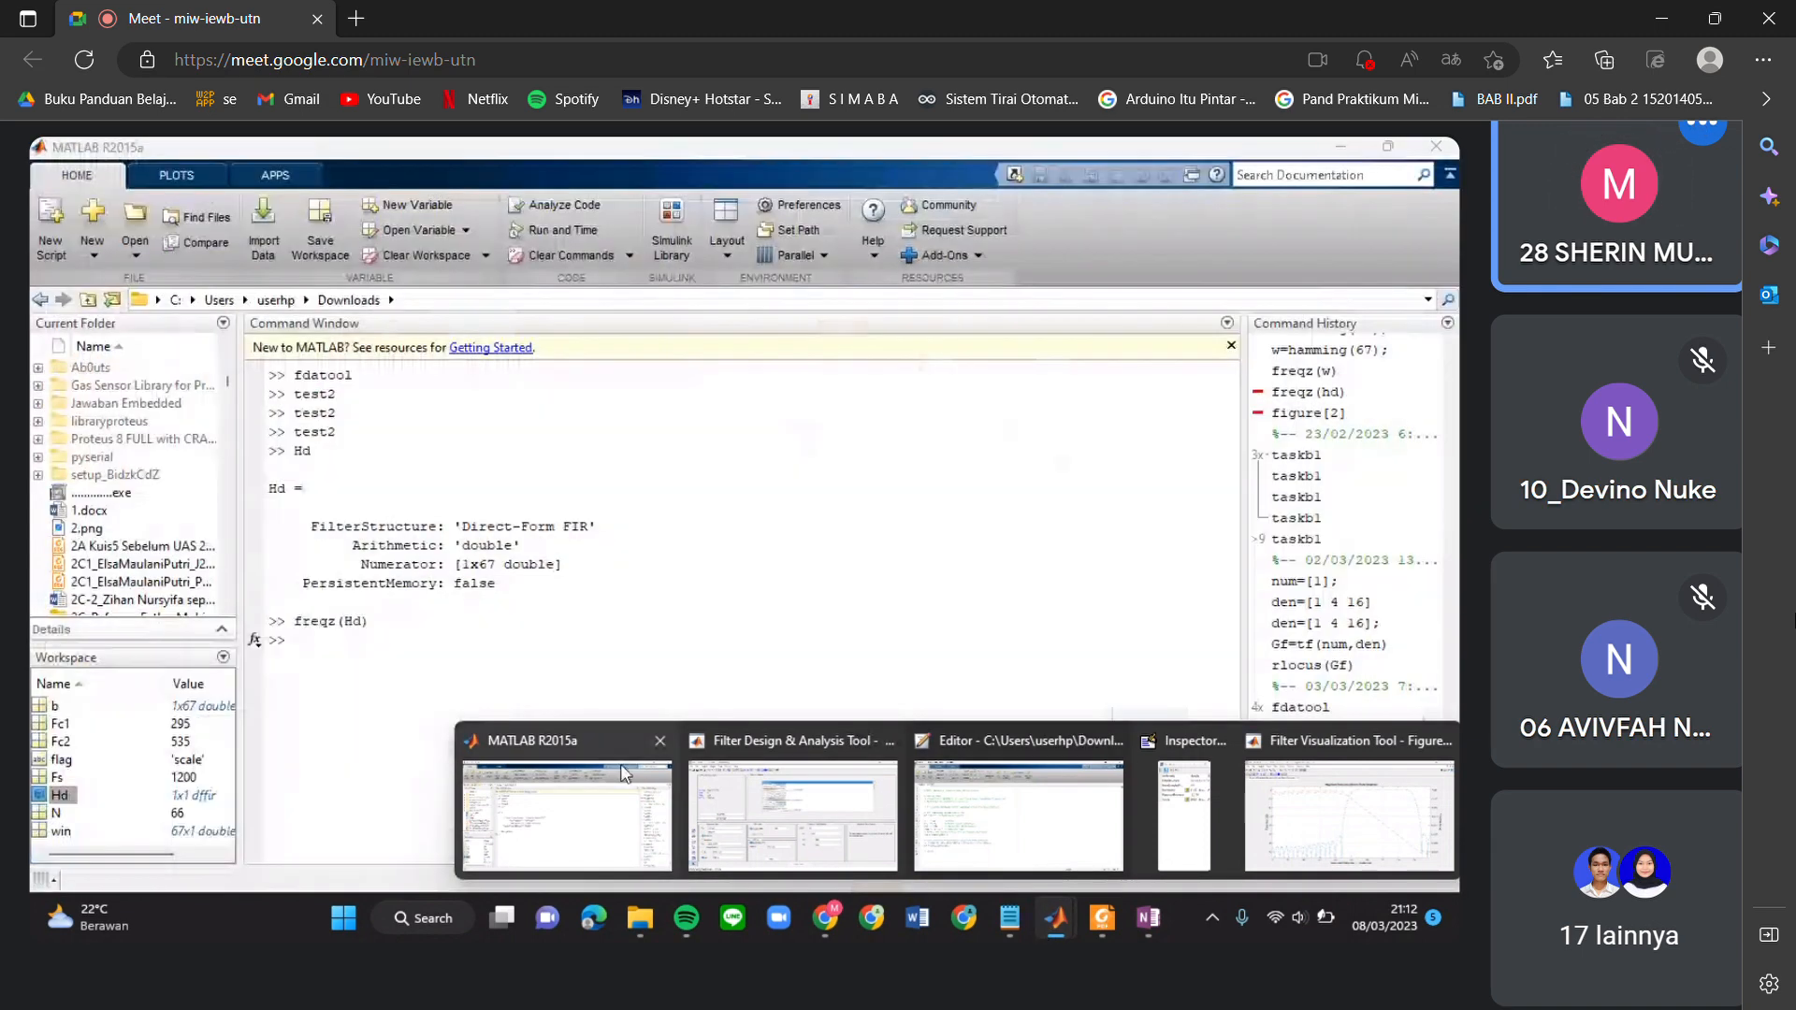
pyautogui.click(566, 813)
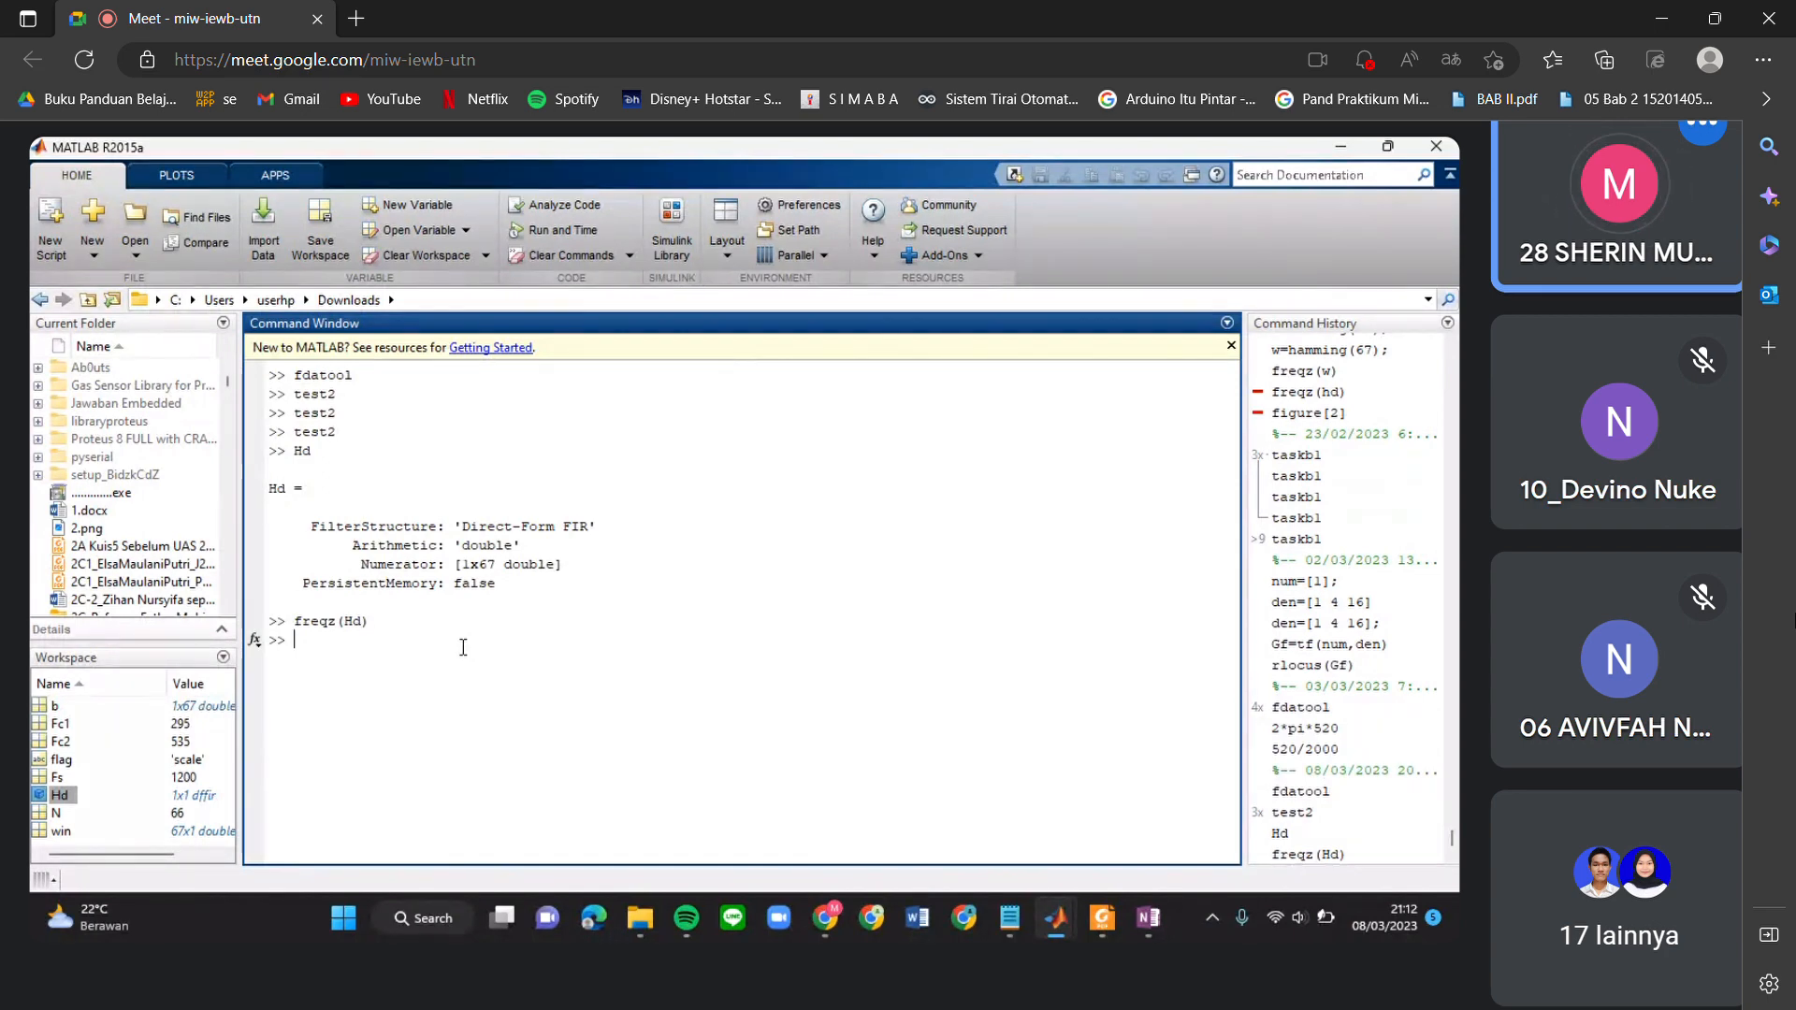
pyautogui.tripleClick(538, 556)
pyautogui.click(557, 631)
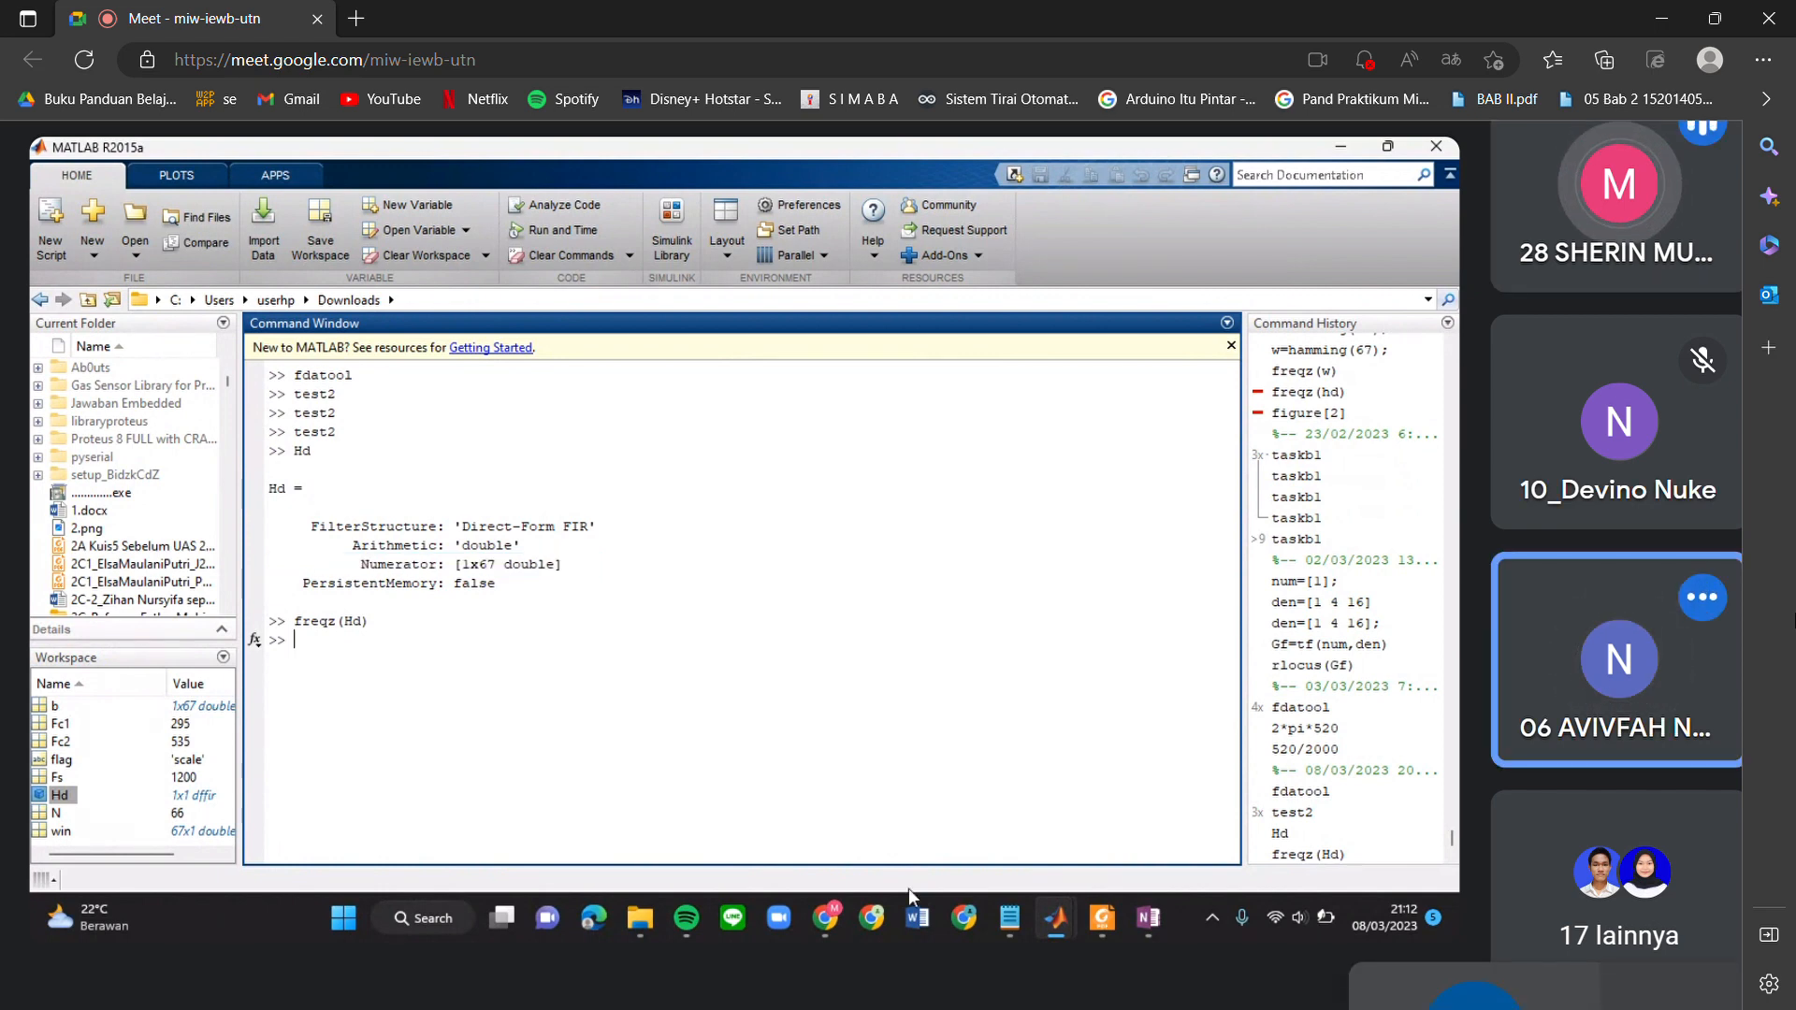
pyautogui.moveTo(1056, 918)
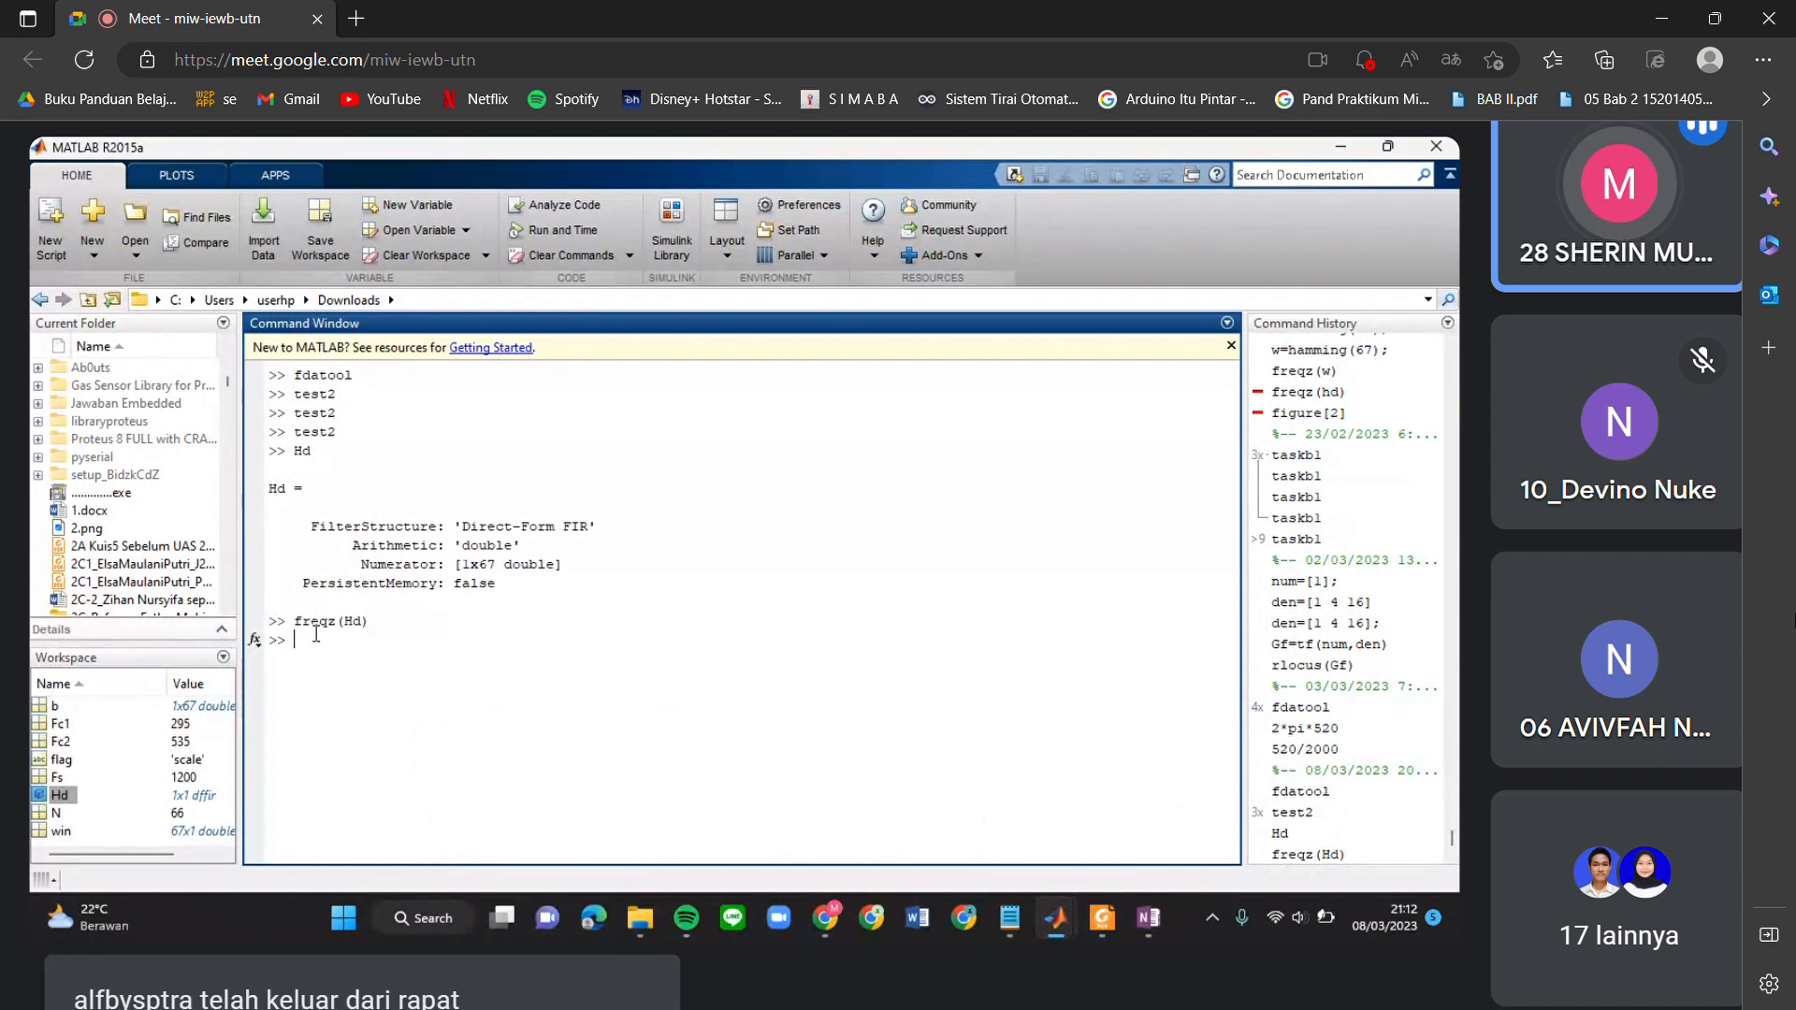
pyautogui.write('test2')
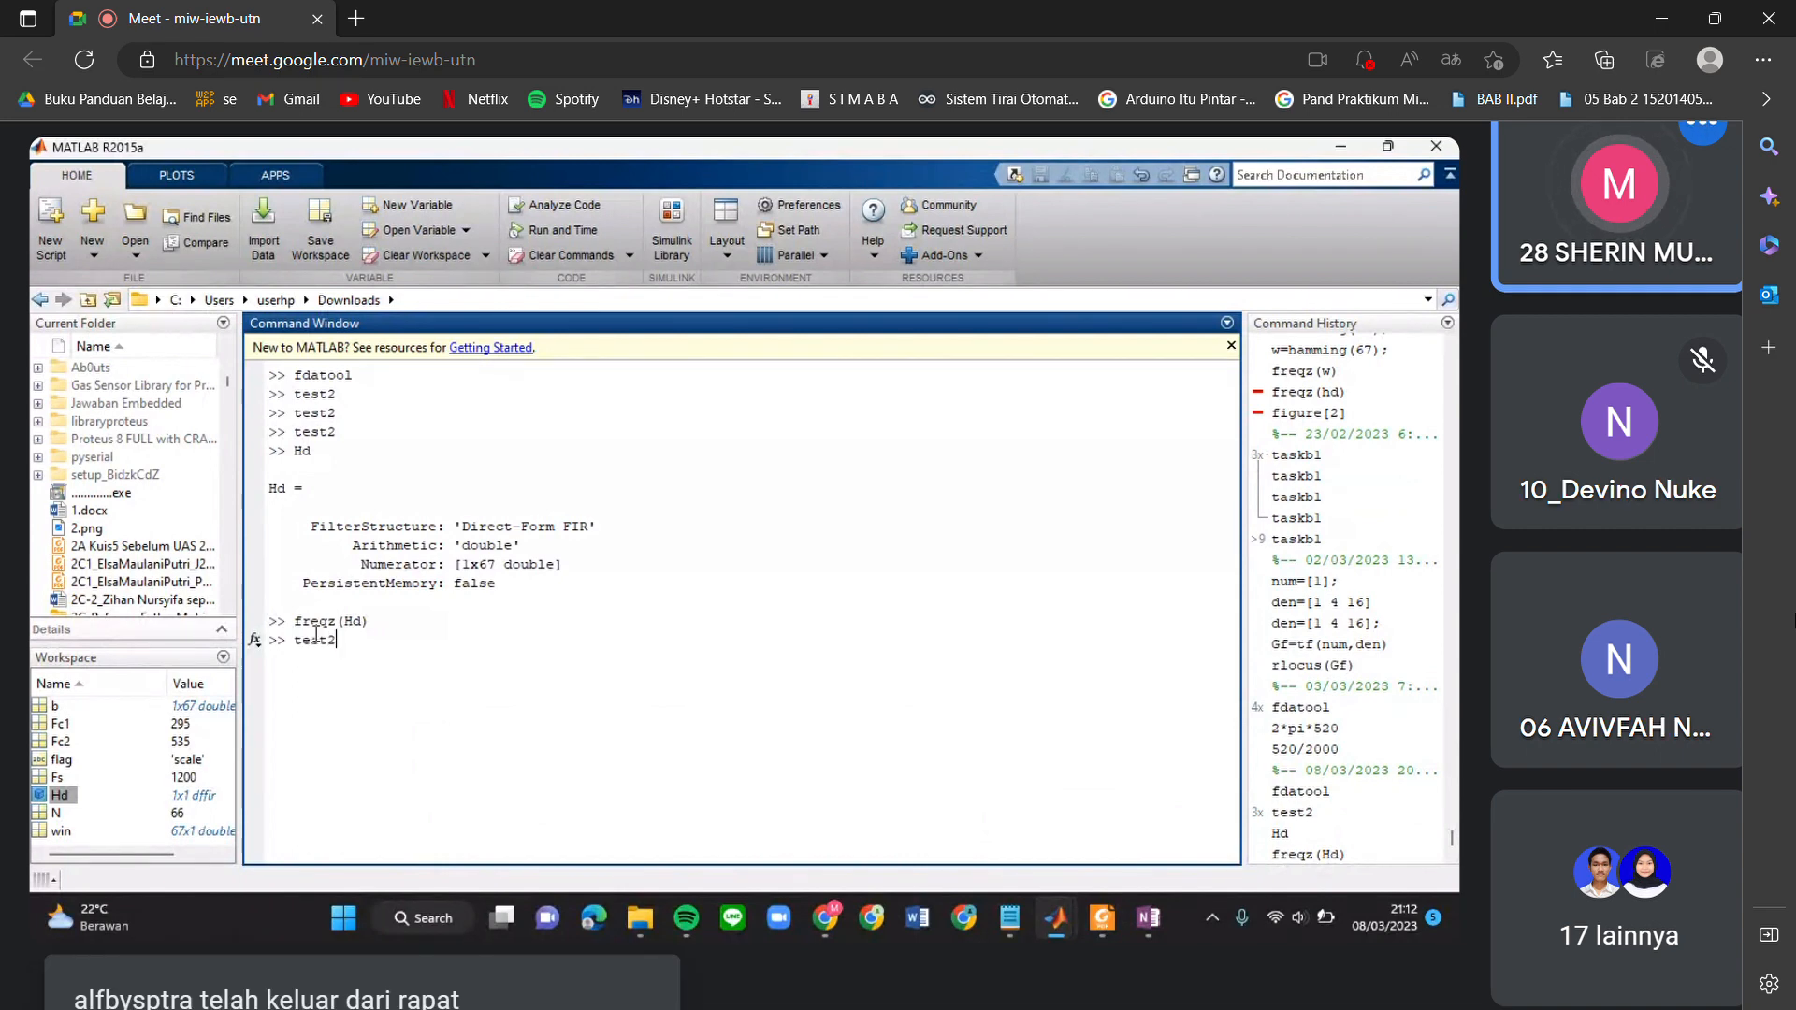
pyautogui.press('Return')
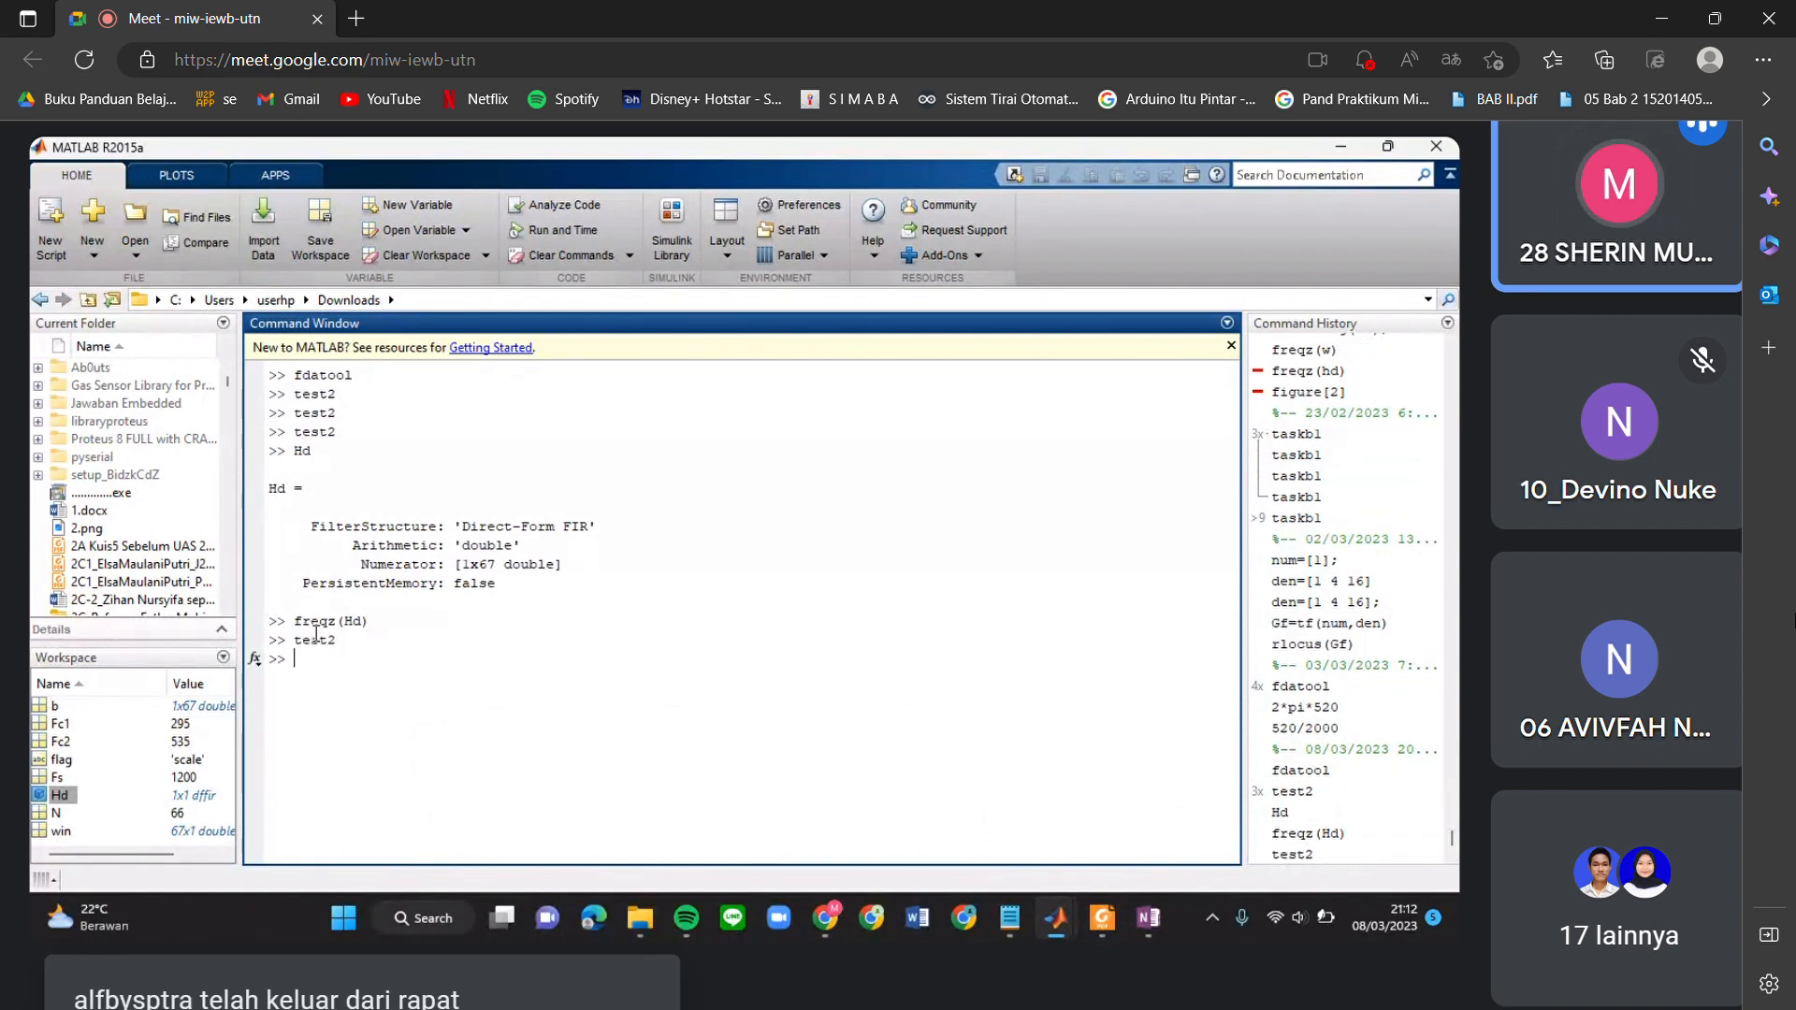
# Run freqz(Hd) to plot the filter's magnitude and phase response.
pyautogui.write('freqz')
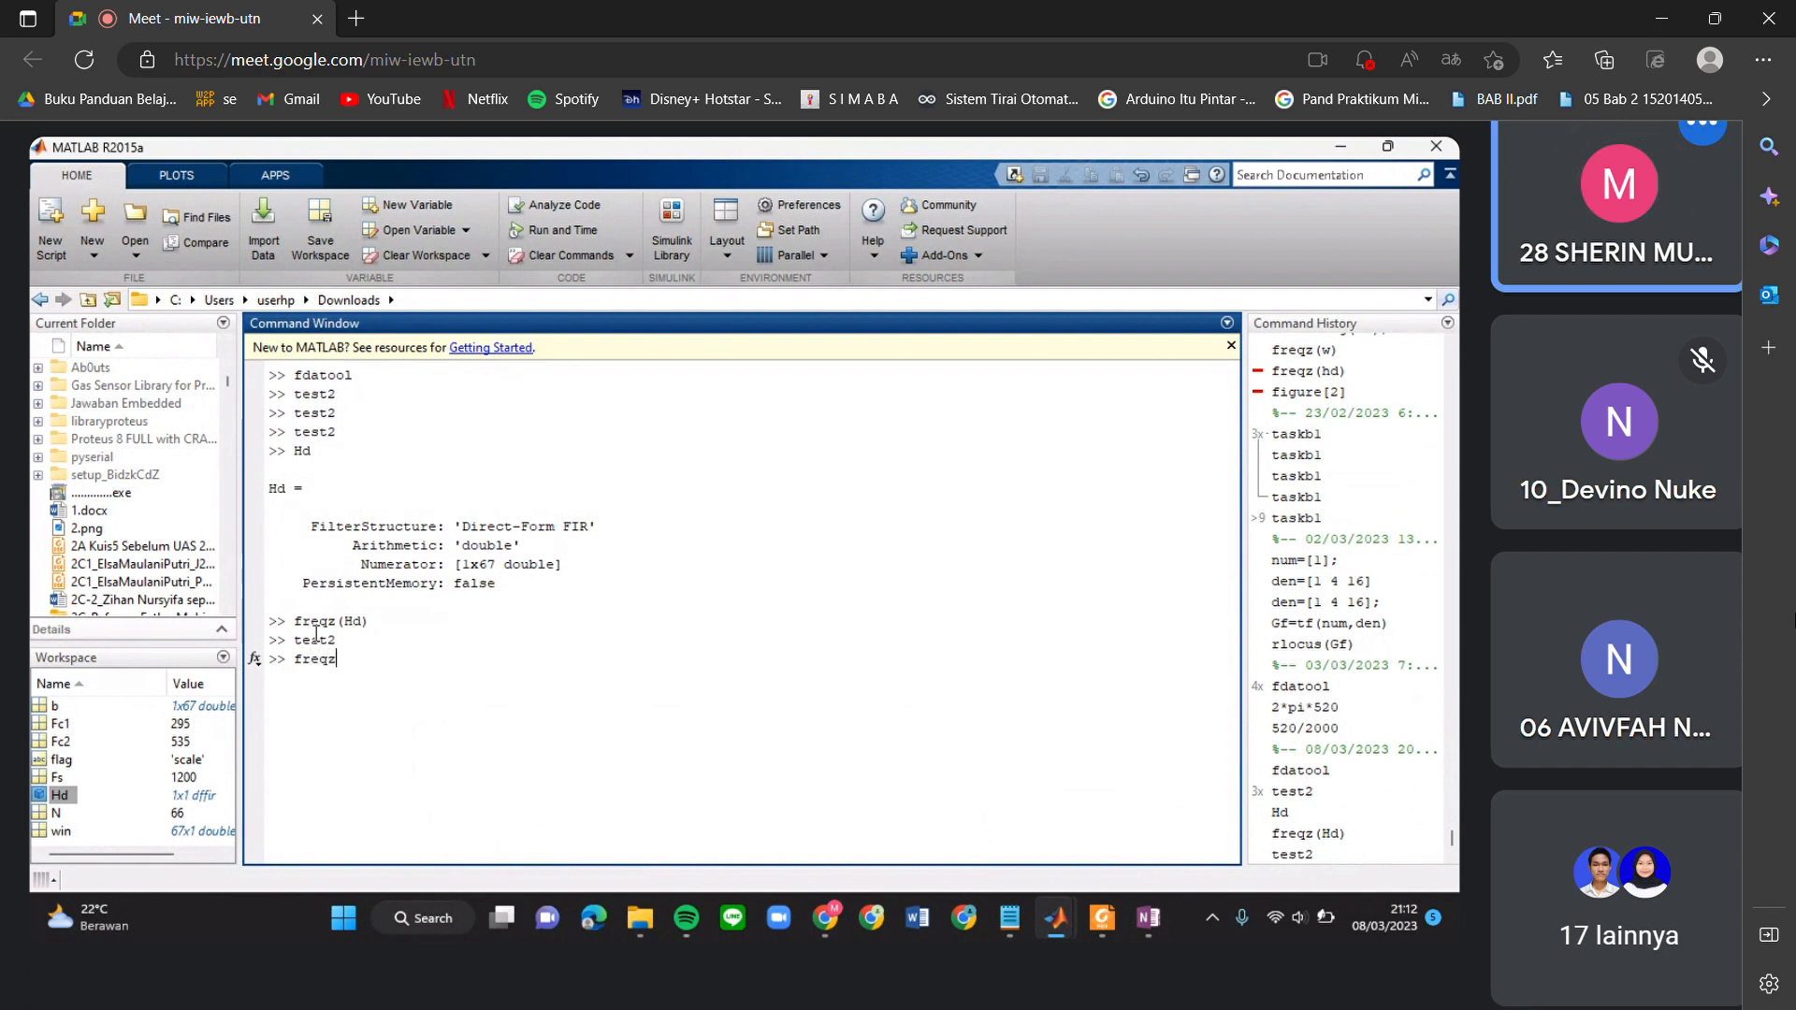
pyautogui.write('(')
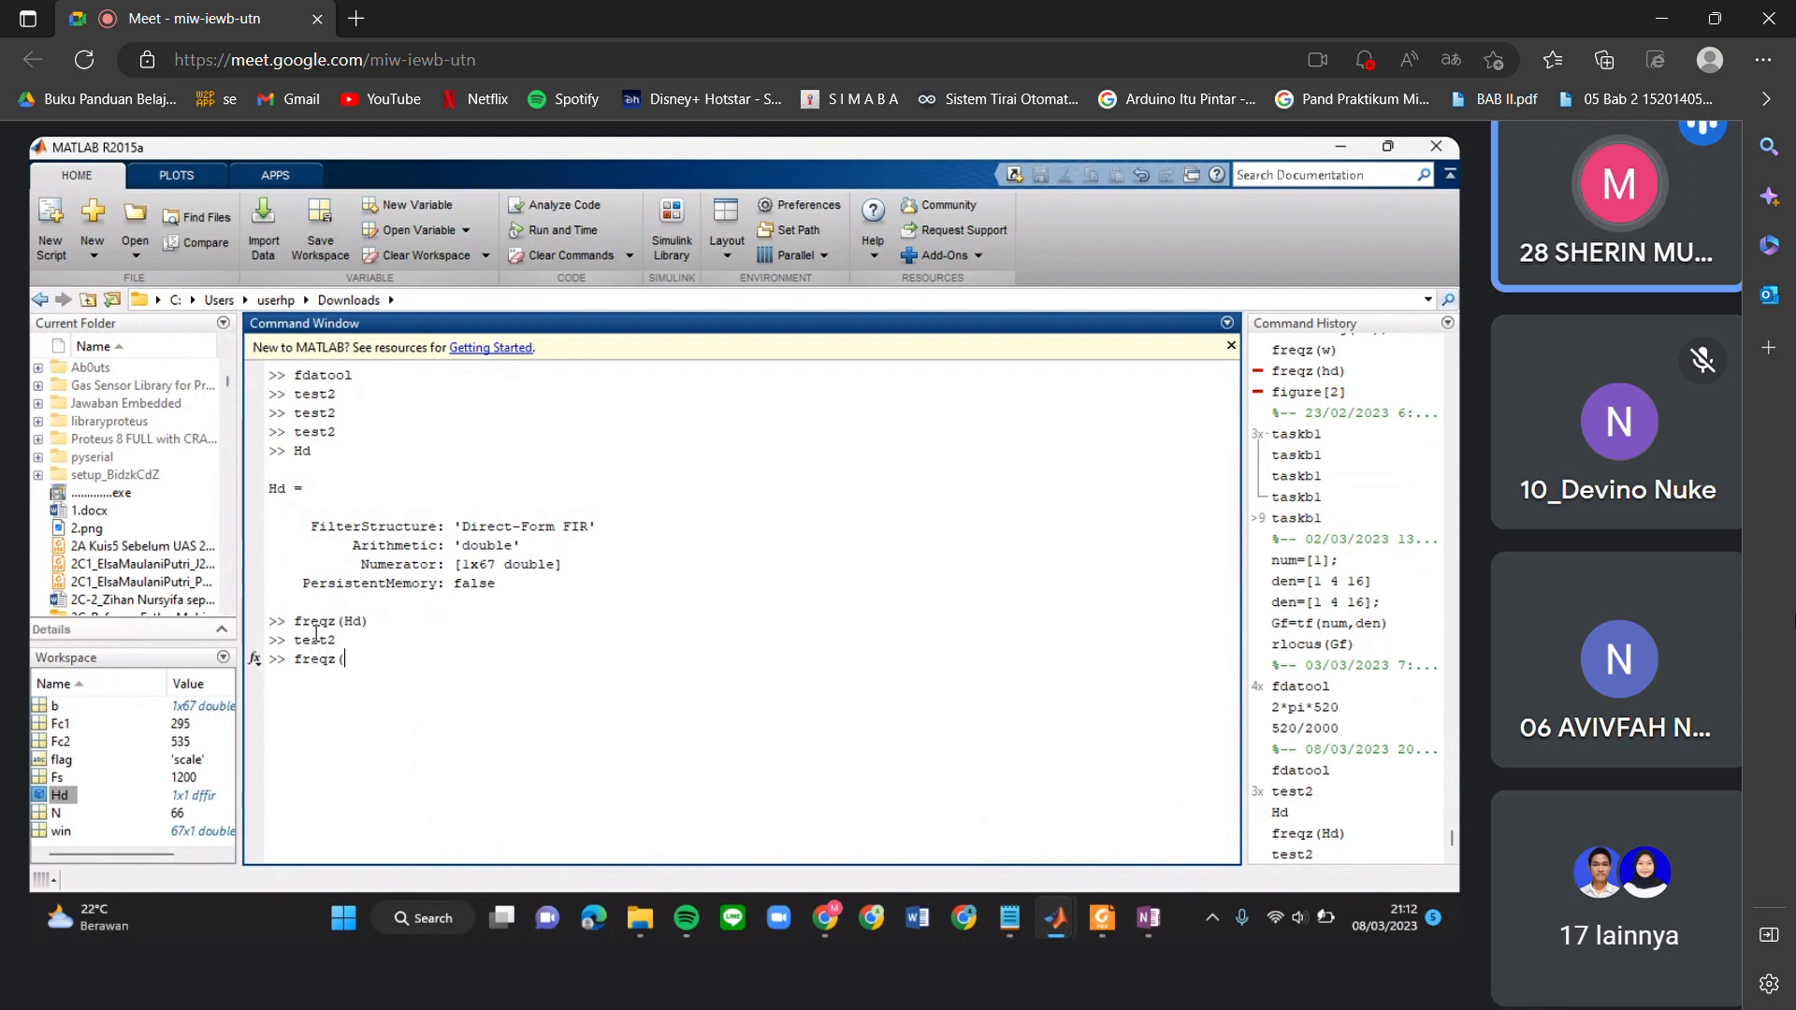
pyautogui.write('Hd)')
pyautogui.press('Left')
pyautogui.press('Left')
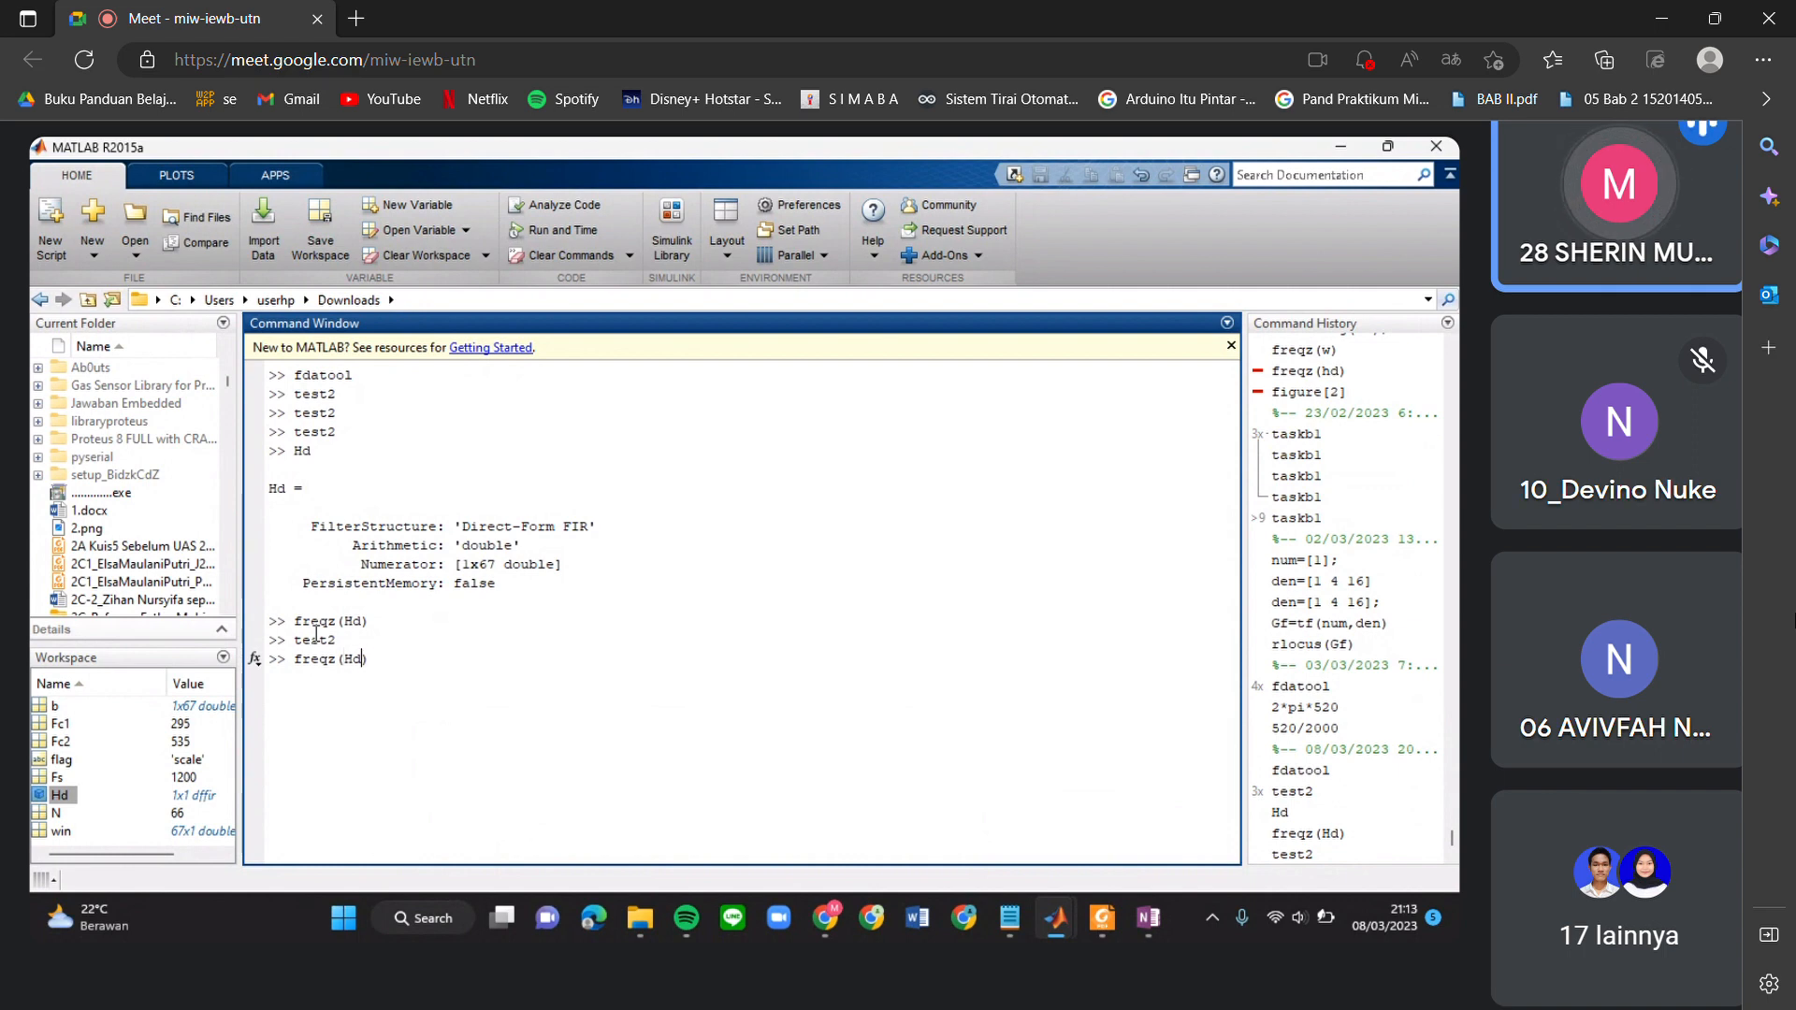
pyautogui.press('Return')
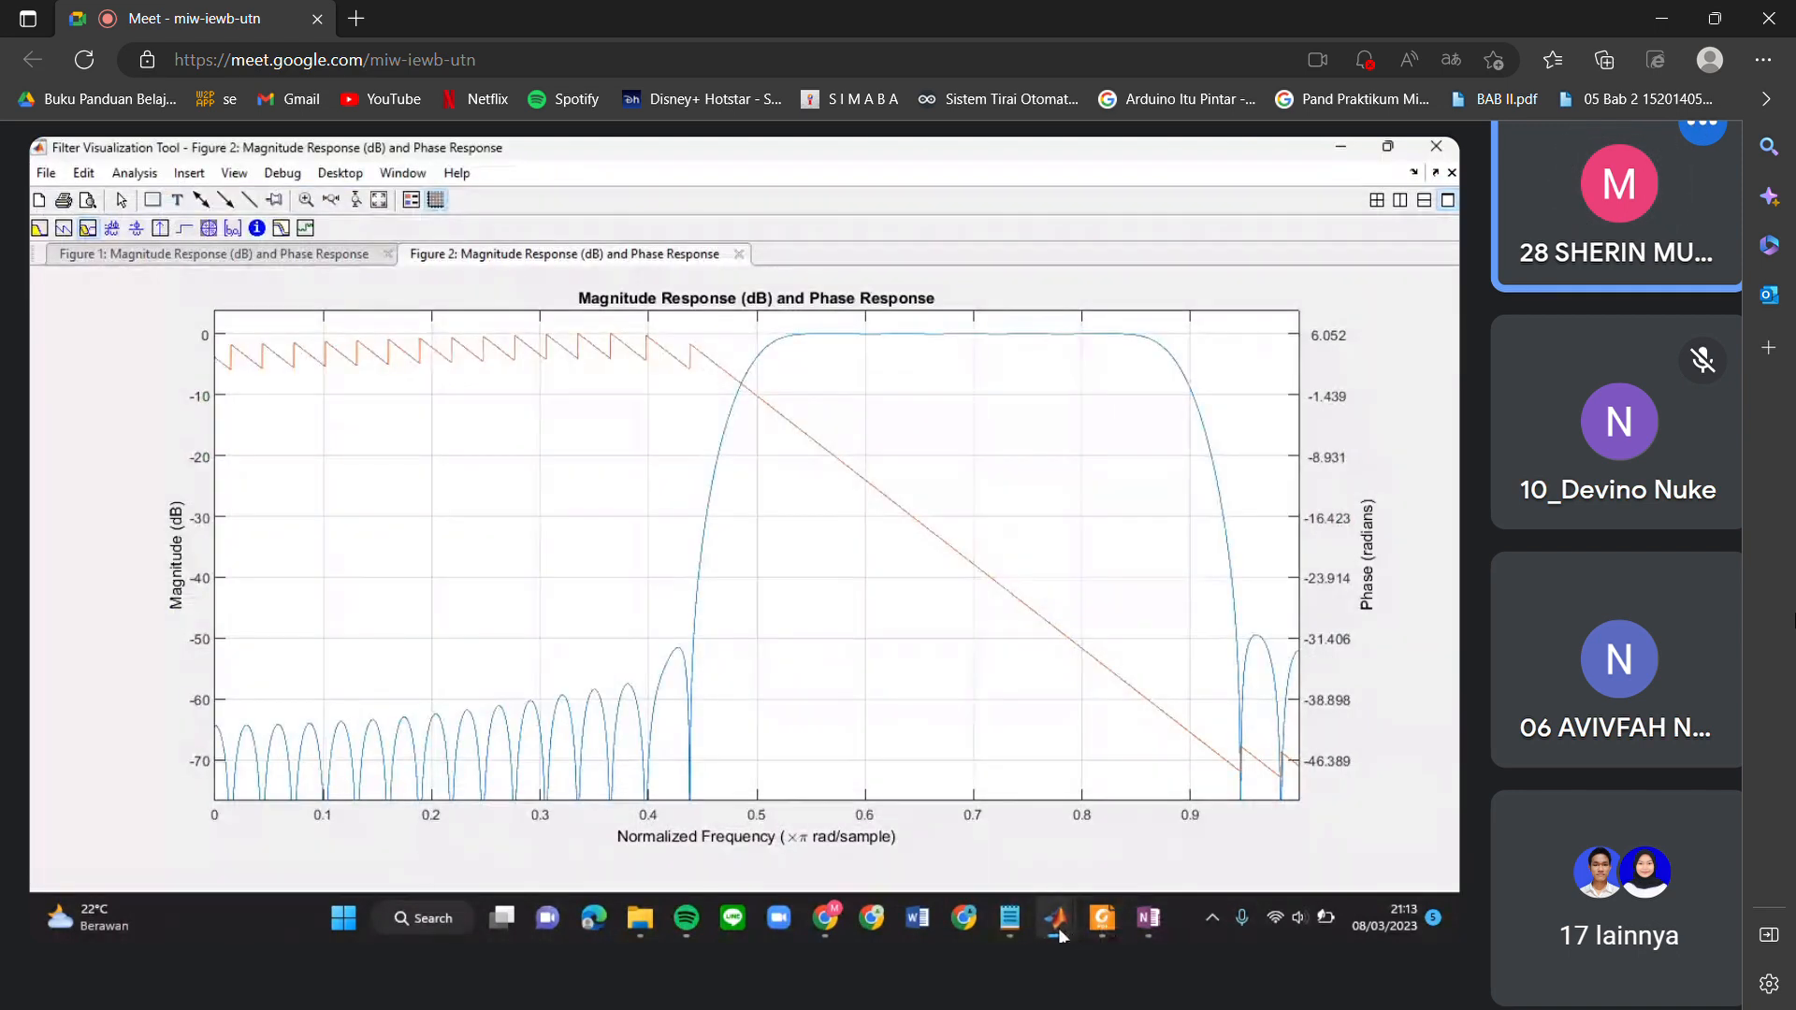
# Return to the test2.m script in the editor and highlight the line "Hd = dfilt.dffir(b);".
pyautogui.click(1084, 823)
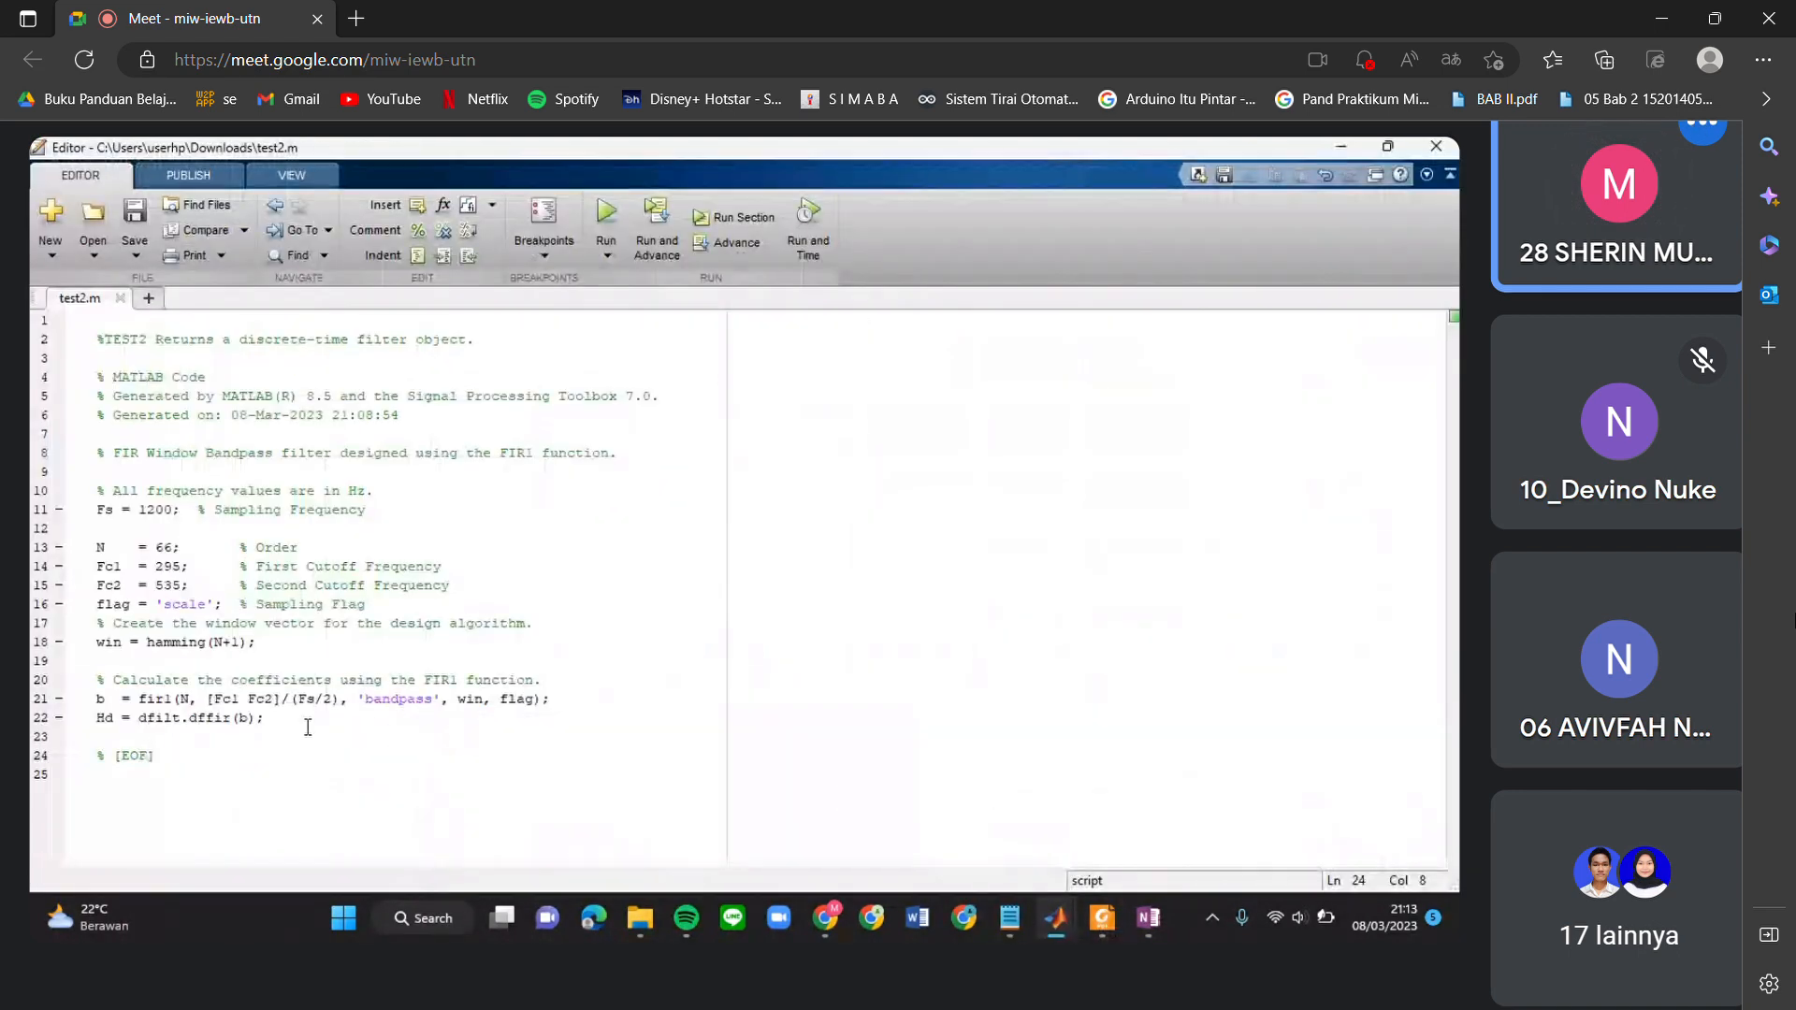
pyautogui.moveTo(280, 720); pyautogui.dragTo(57, 715)
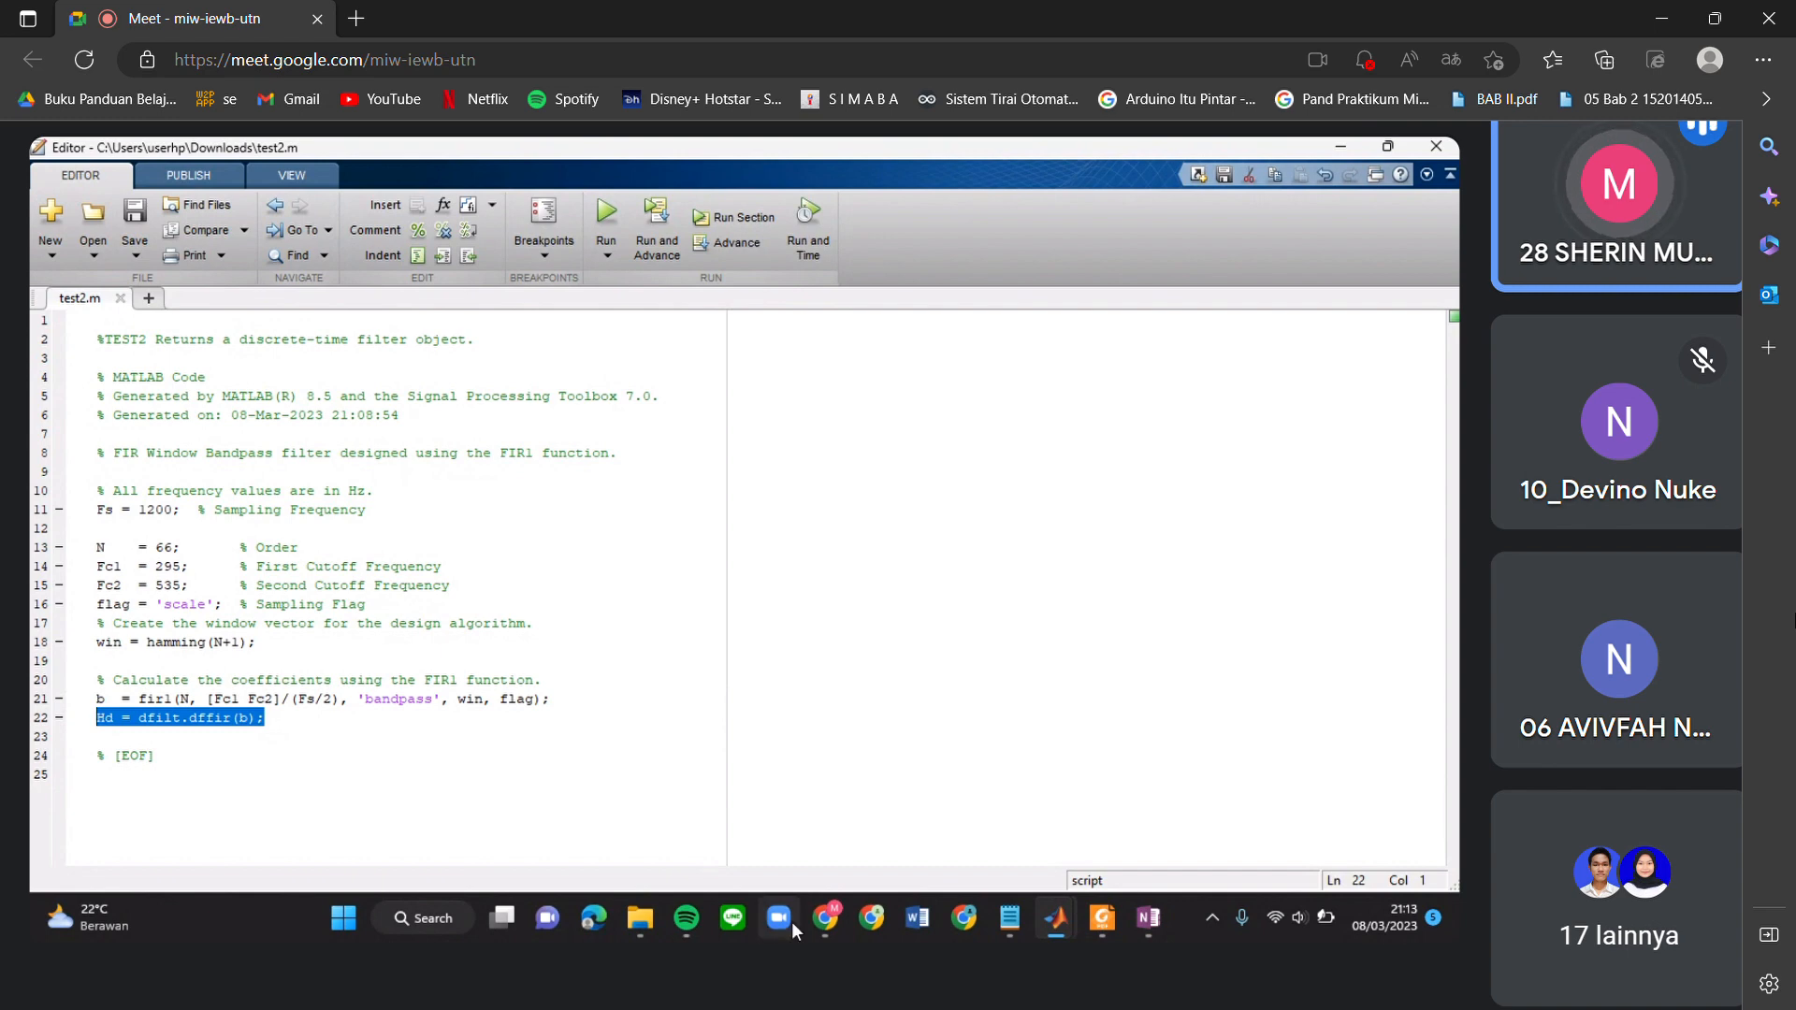
# Switch to the OneNote page "Wc=" and view the notes further down the page.
pyautogui.moveTo(810, 915)
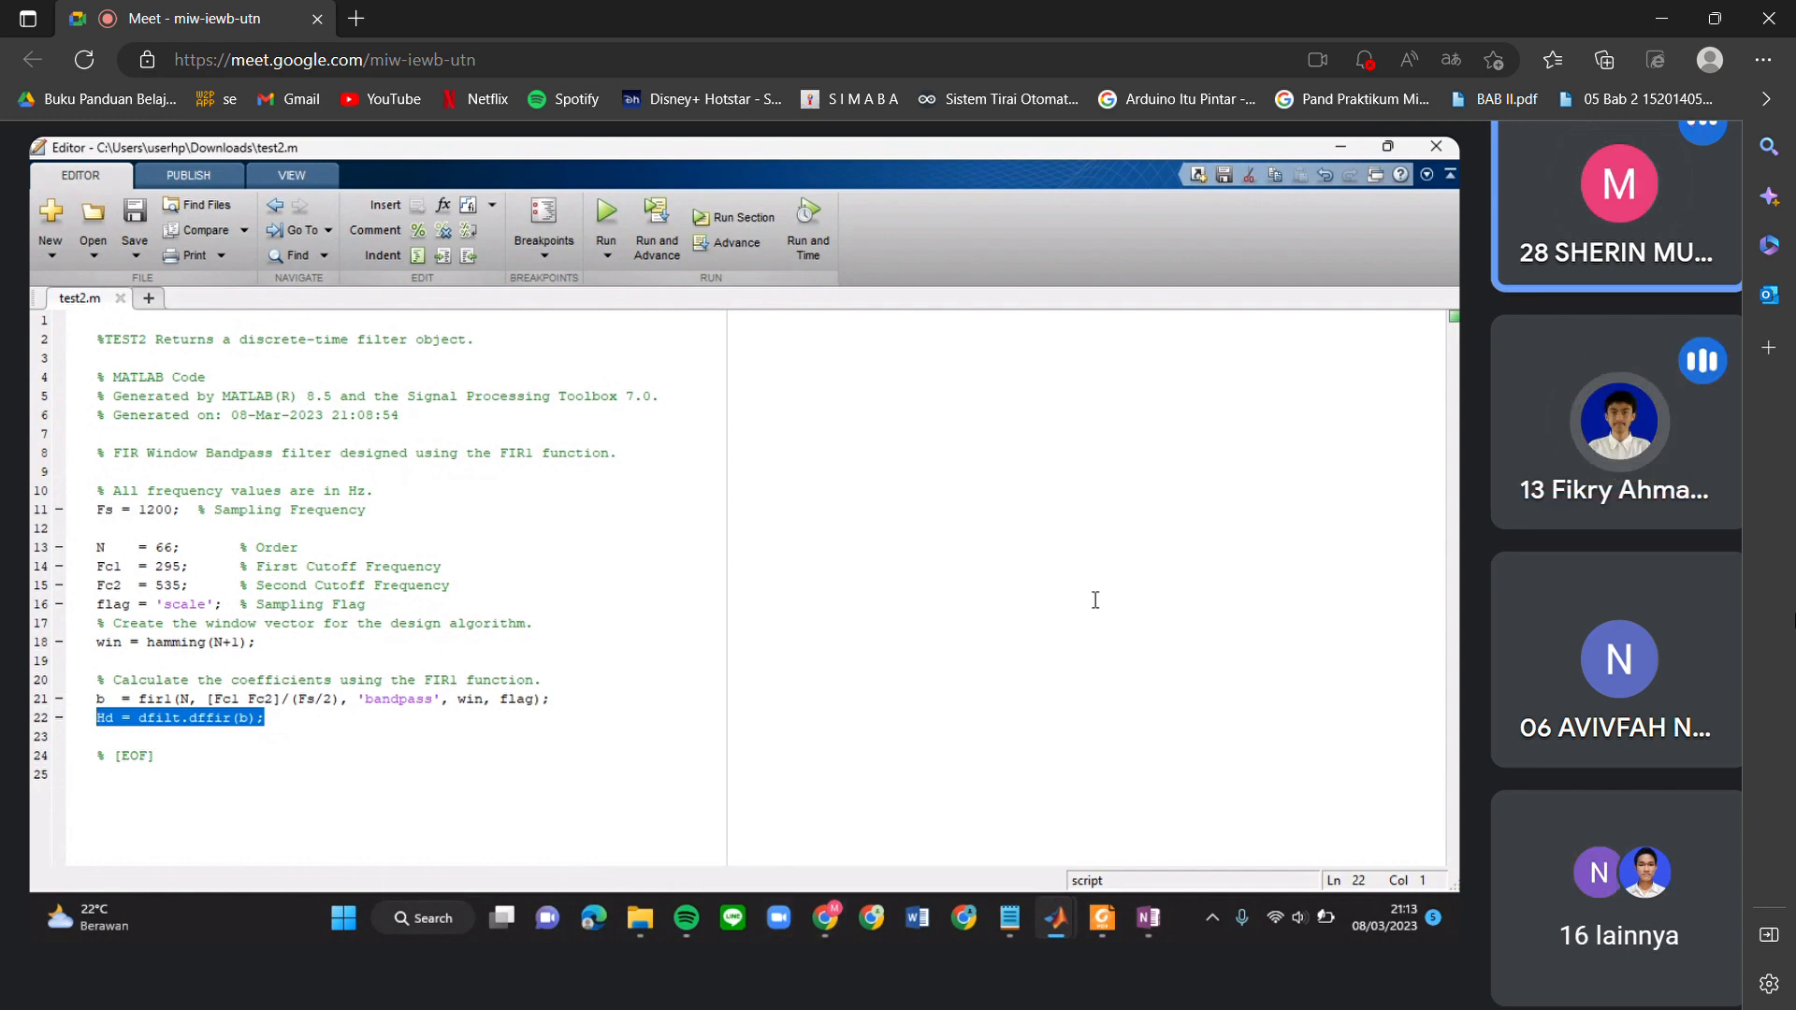
pyautogui.moveTo(1062, 922)
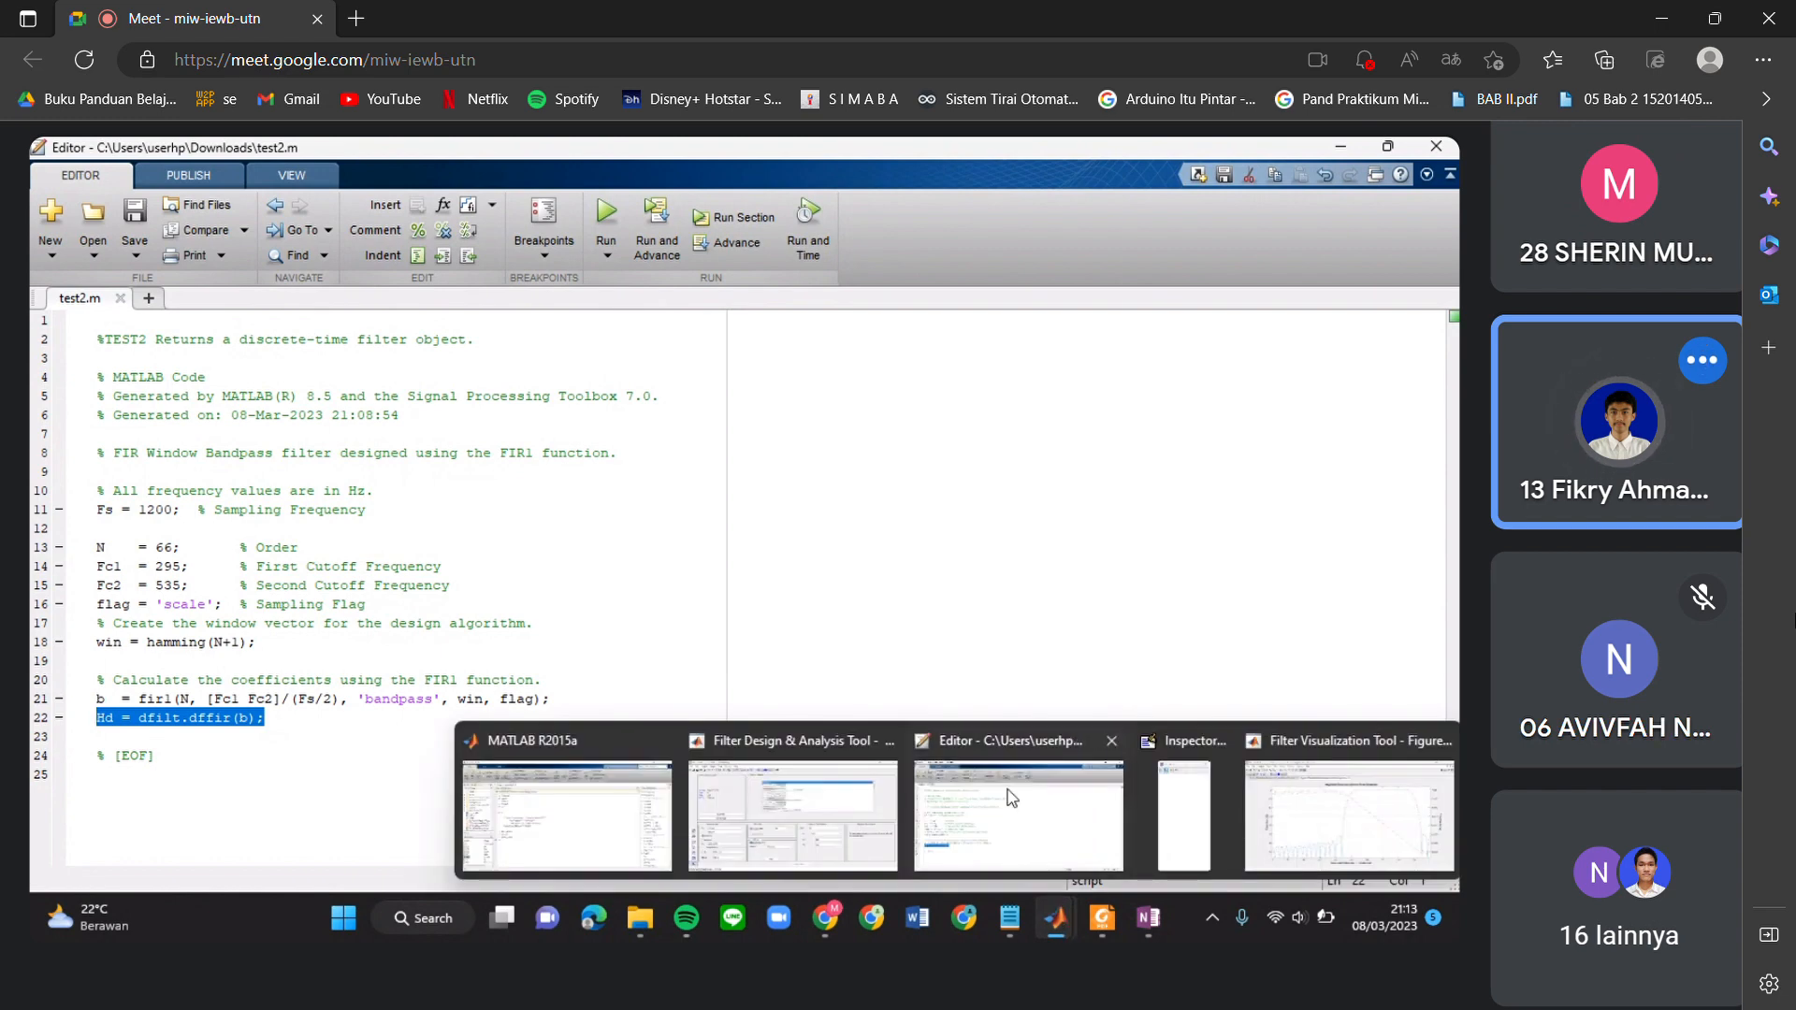
pyautogui.moveTo(1170, 934)
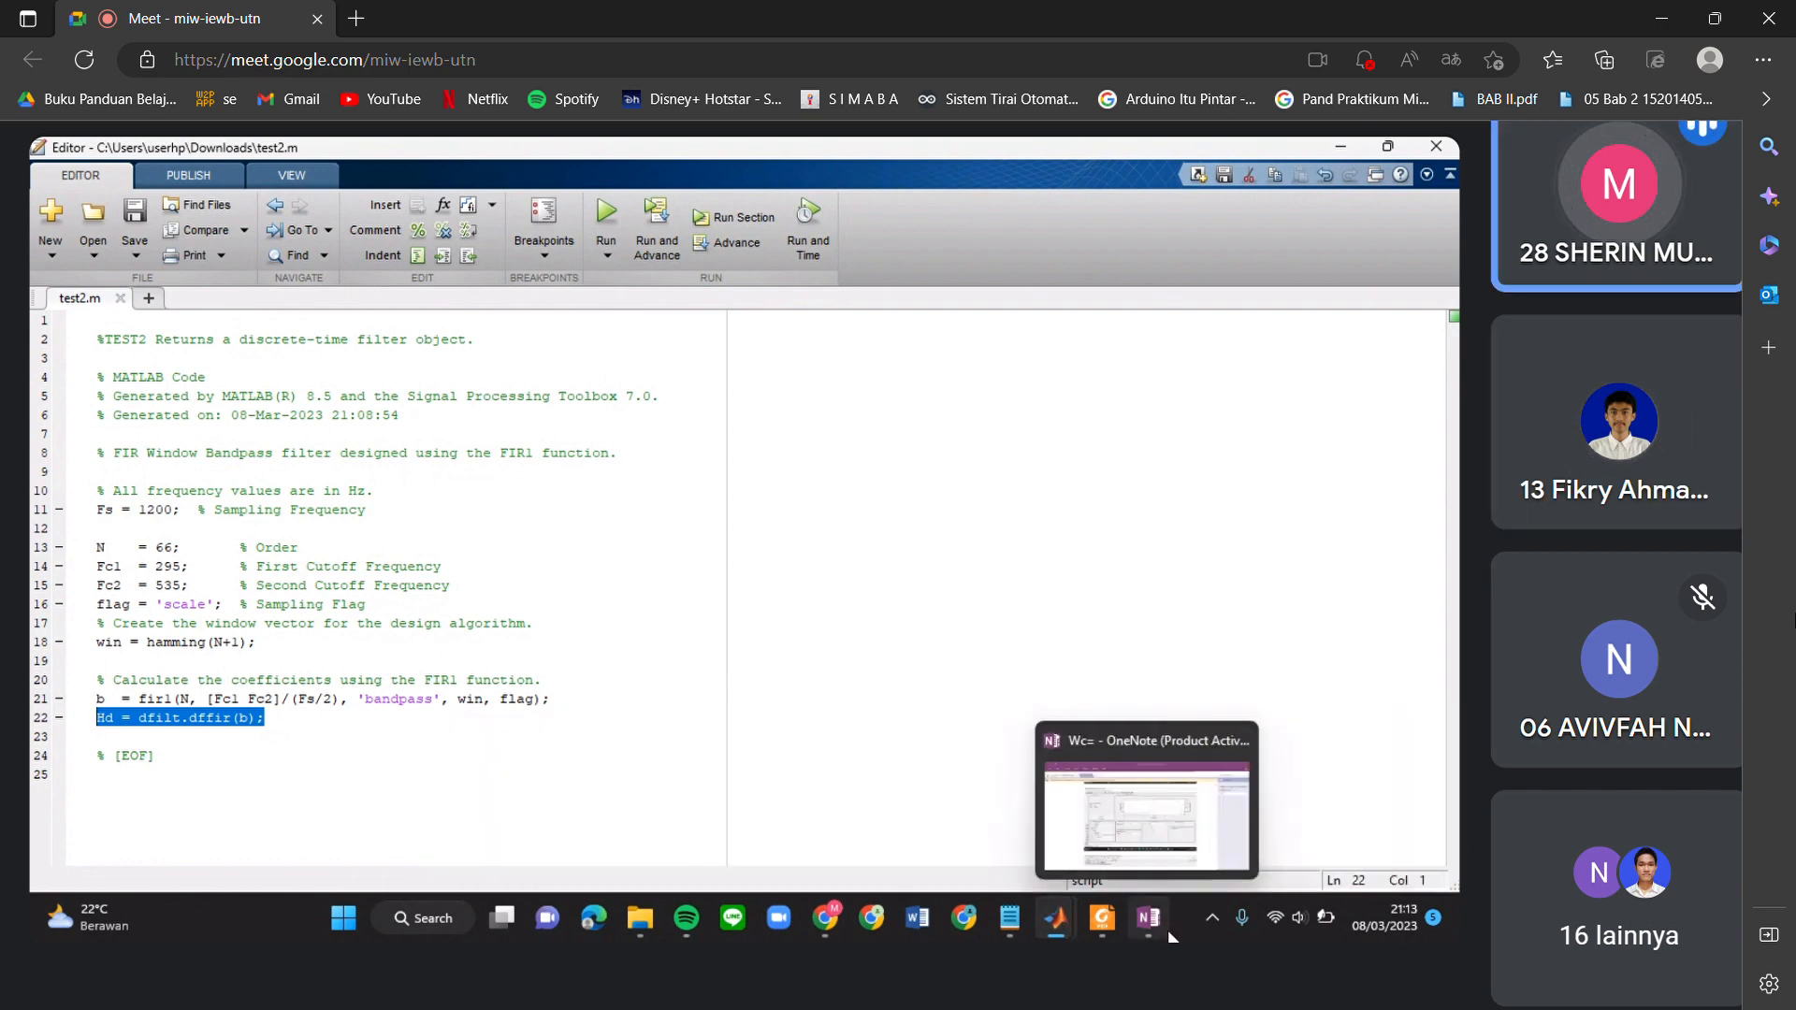
pyautogui.click(1146, 814)
pyautogui.scroll(-5, 820, 700)
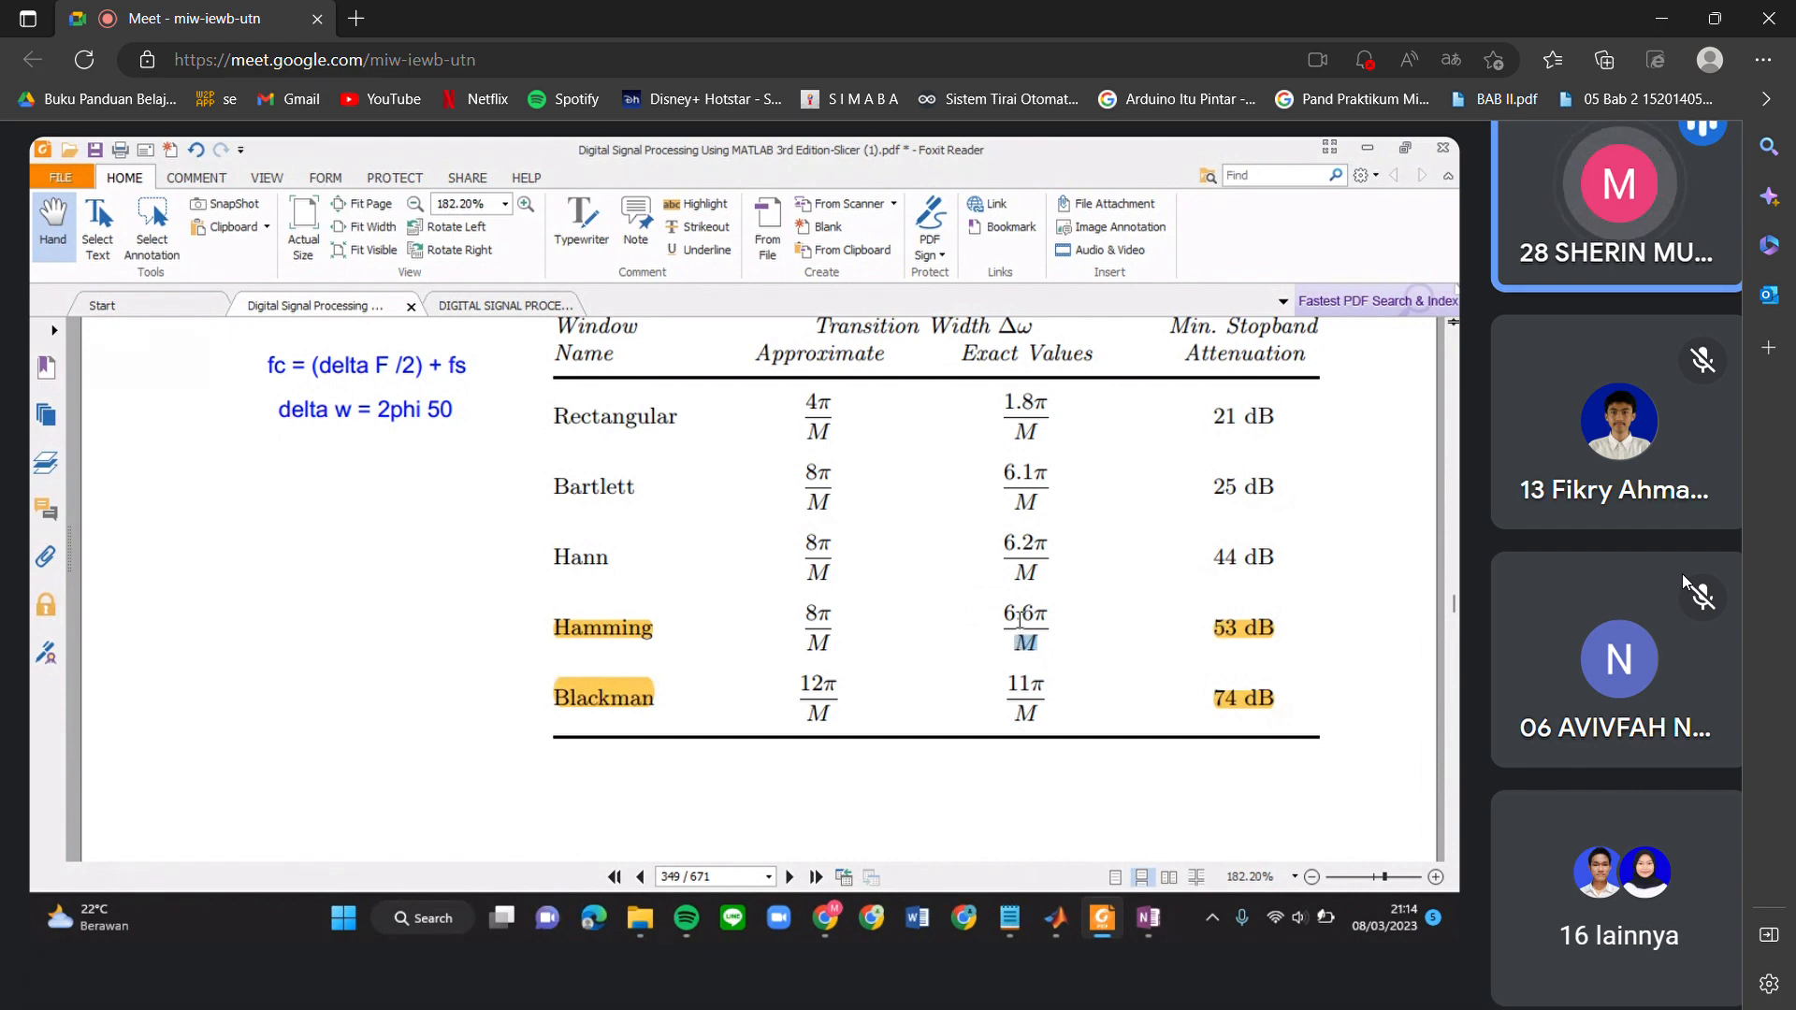
pyautogui.scroll(-5, 1504, 539)
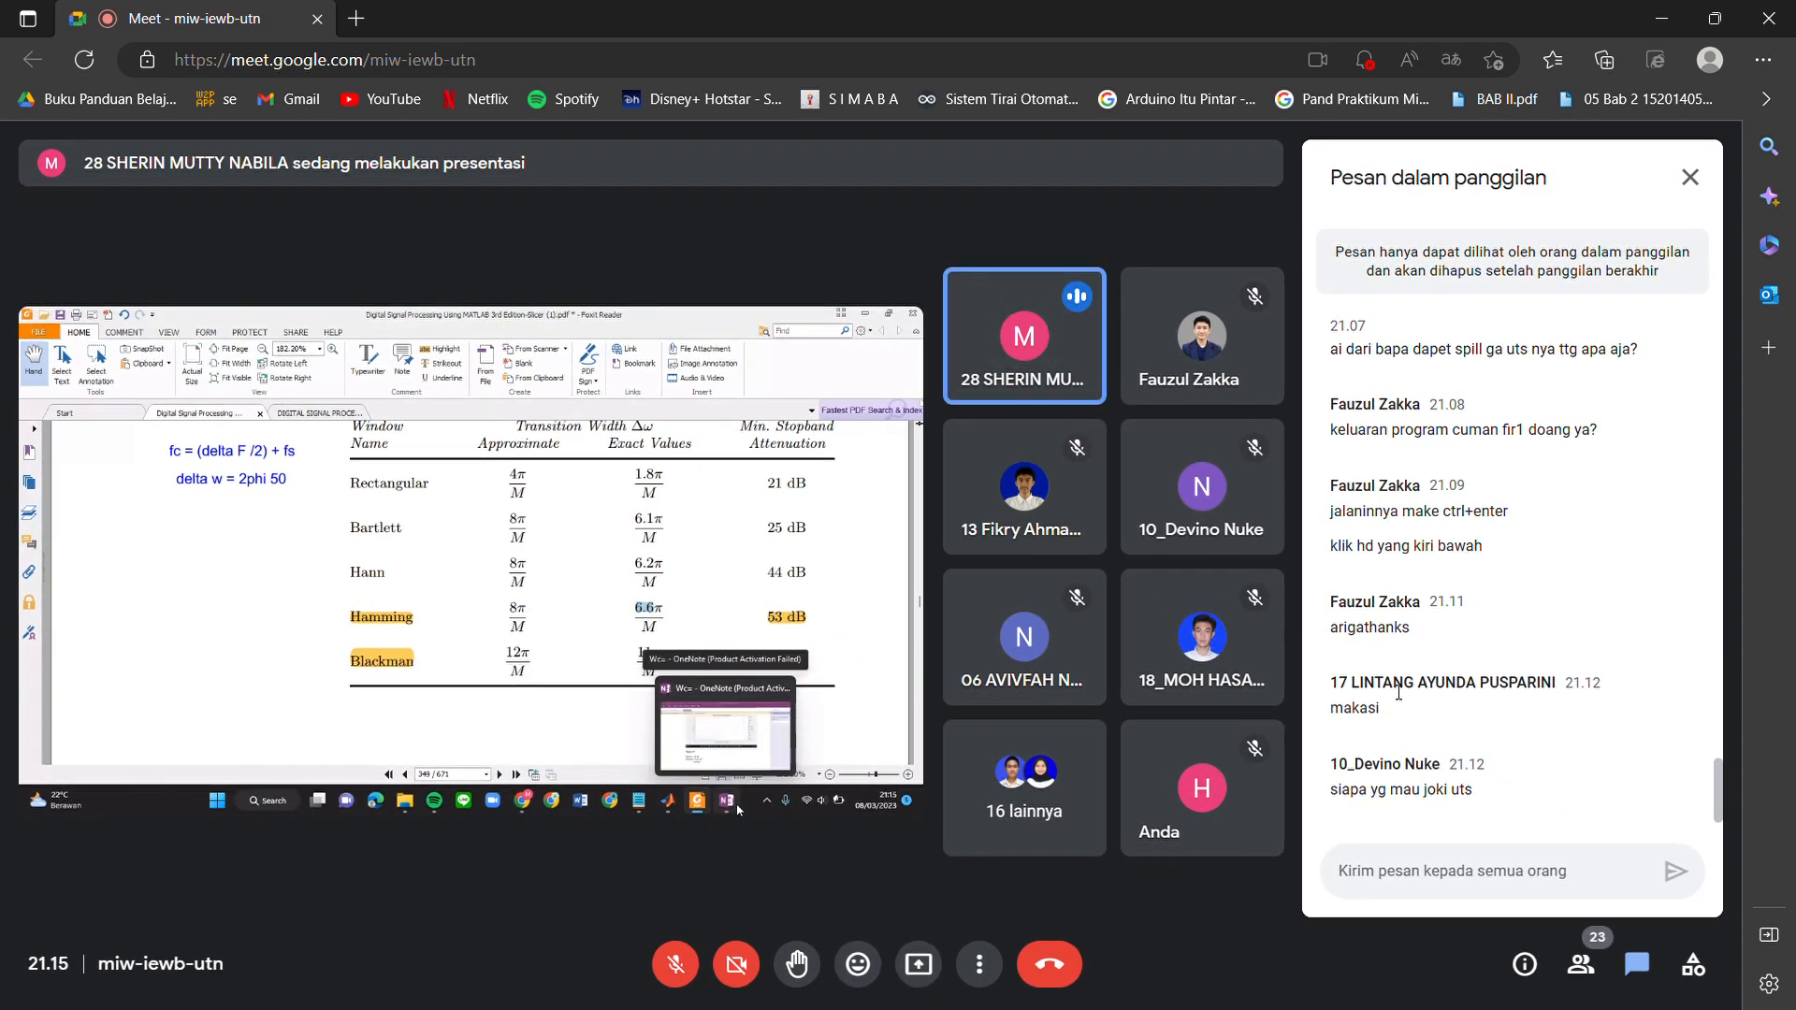
pyautogui.moveTo(1262, 845)
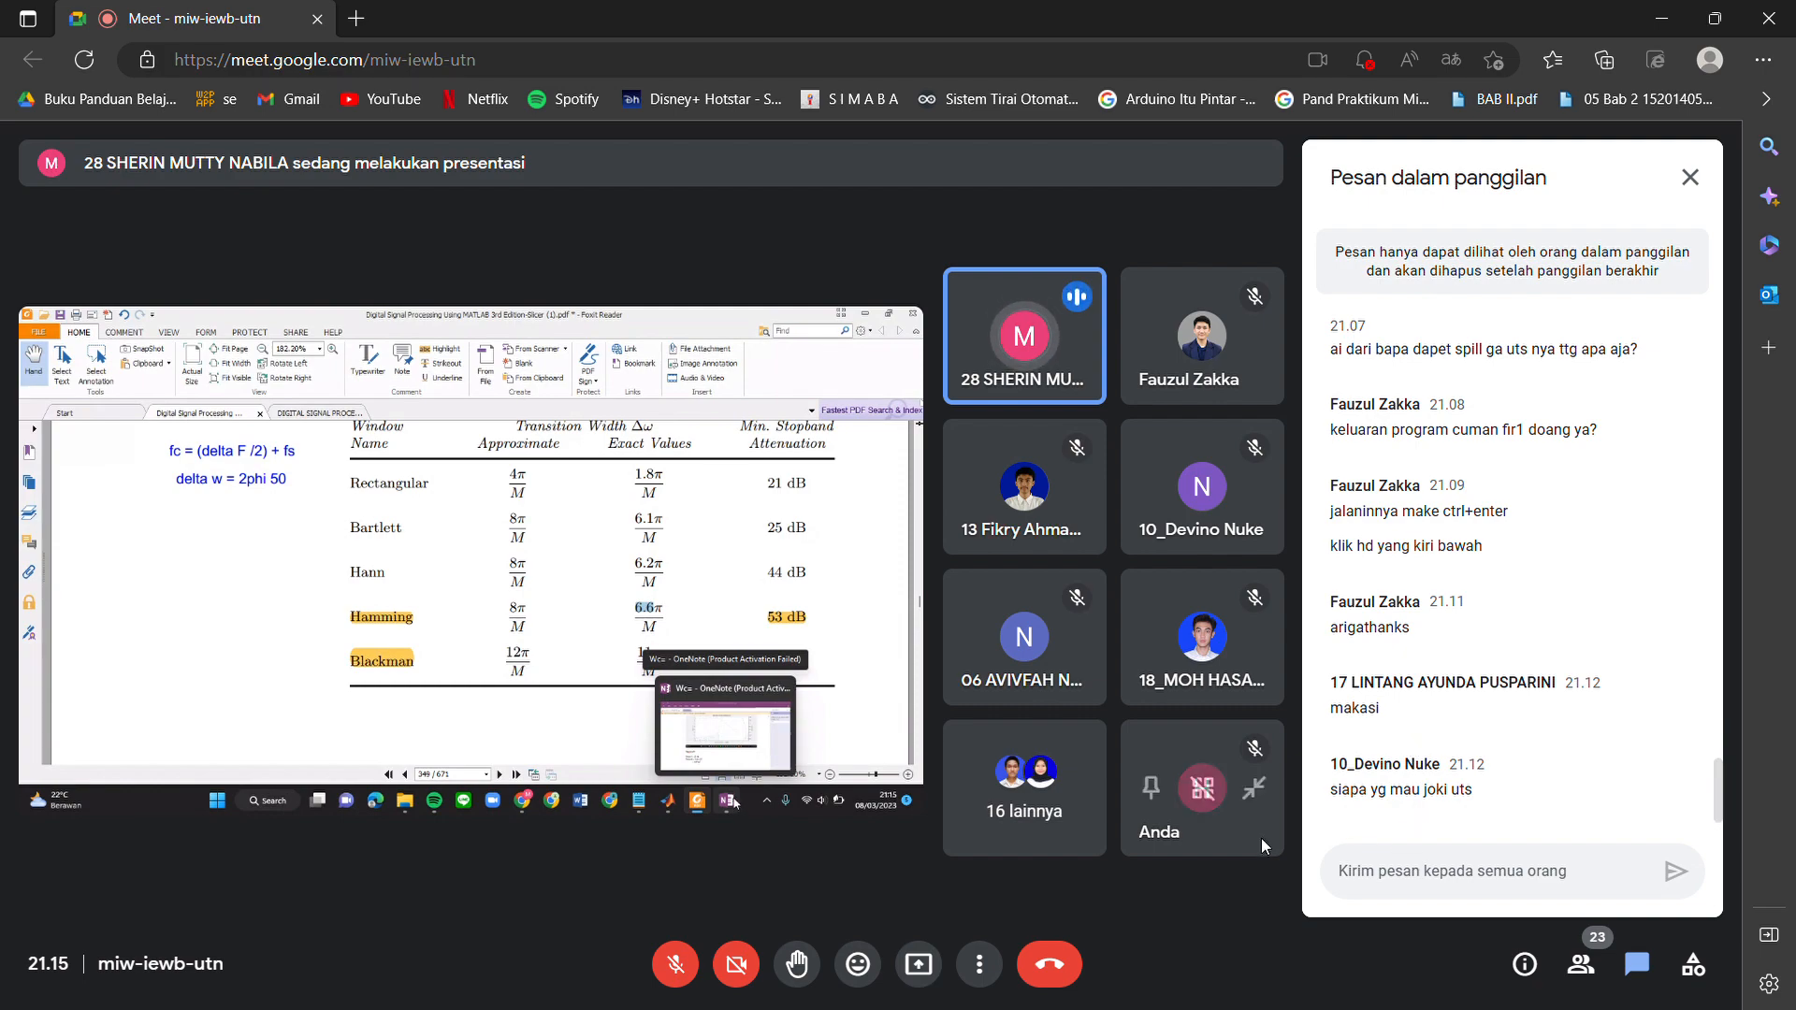
pyautogui.scroll(3, 967, 812)
pyautogui.hscroll(-3, 967, 812)
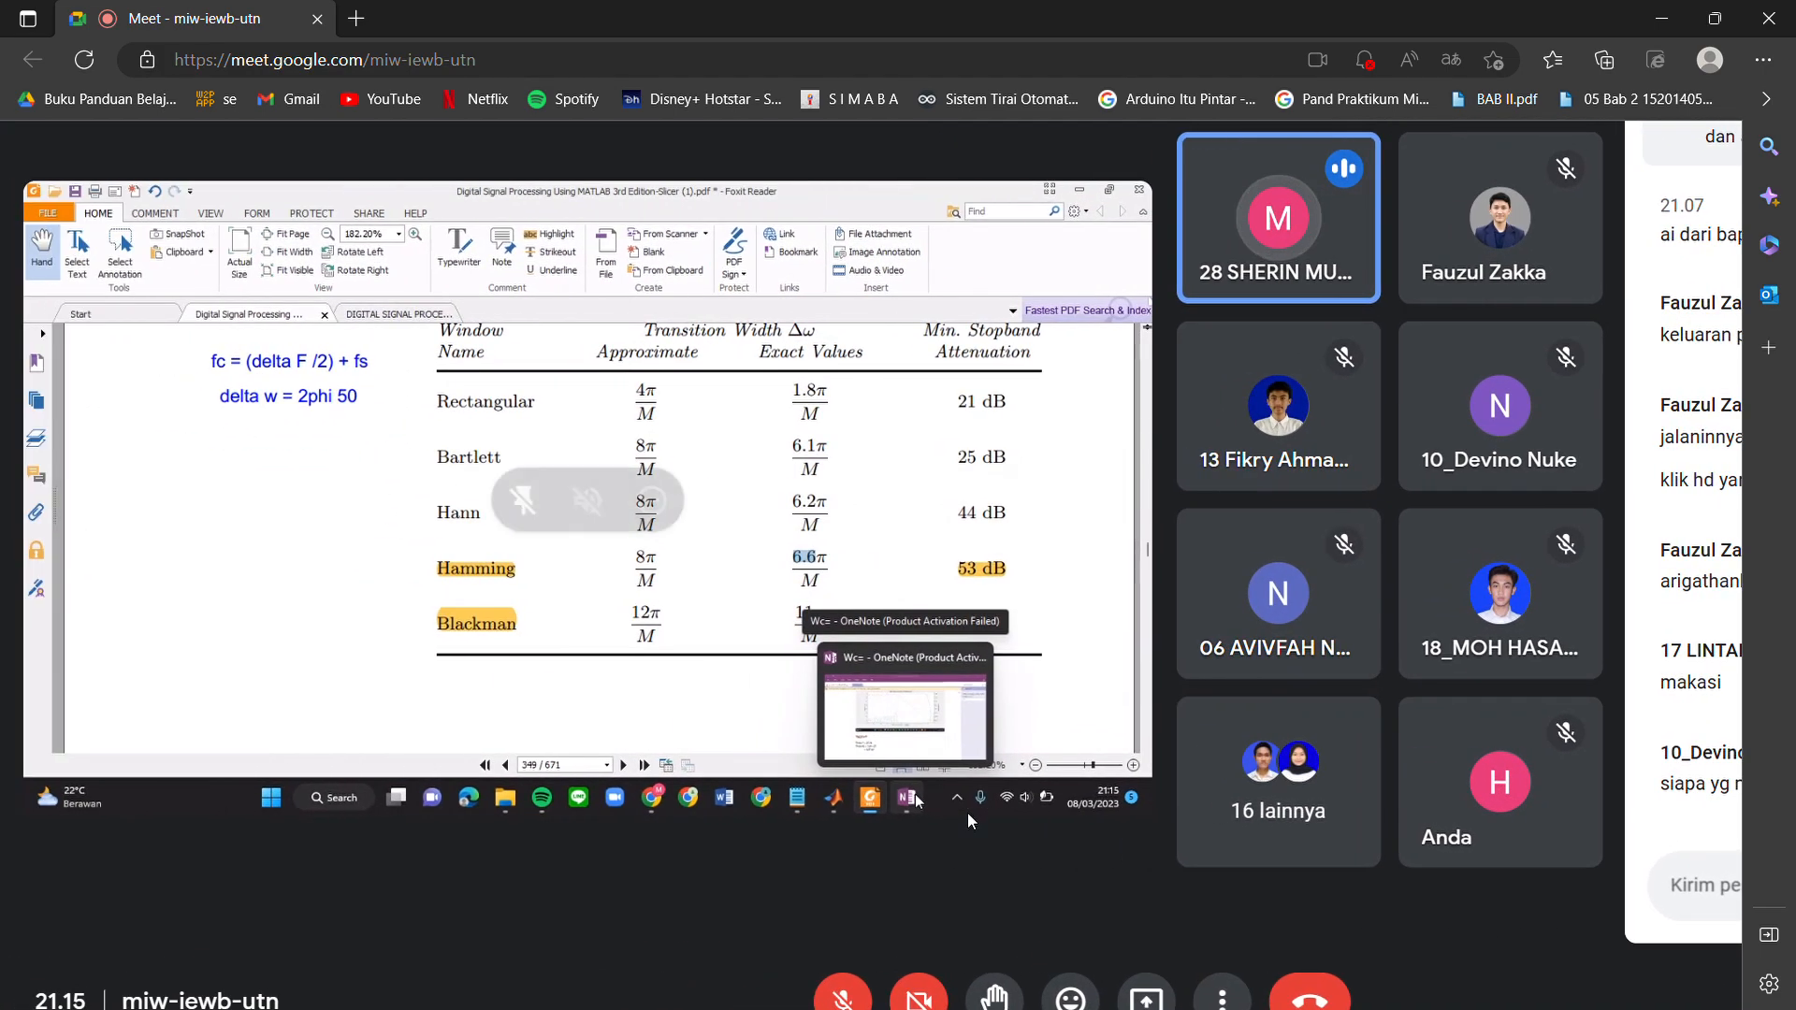
pyautogui.scroll(3, 969, 819)
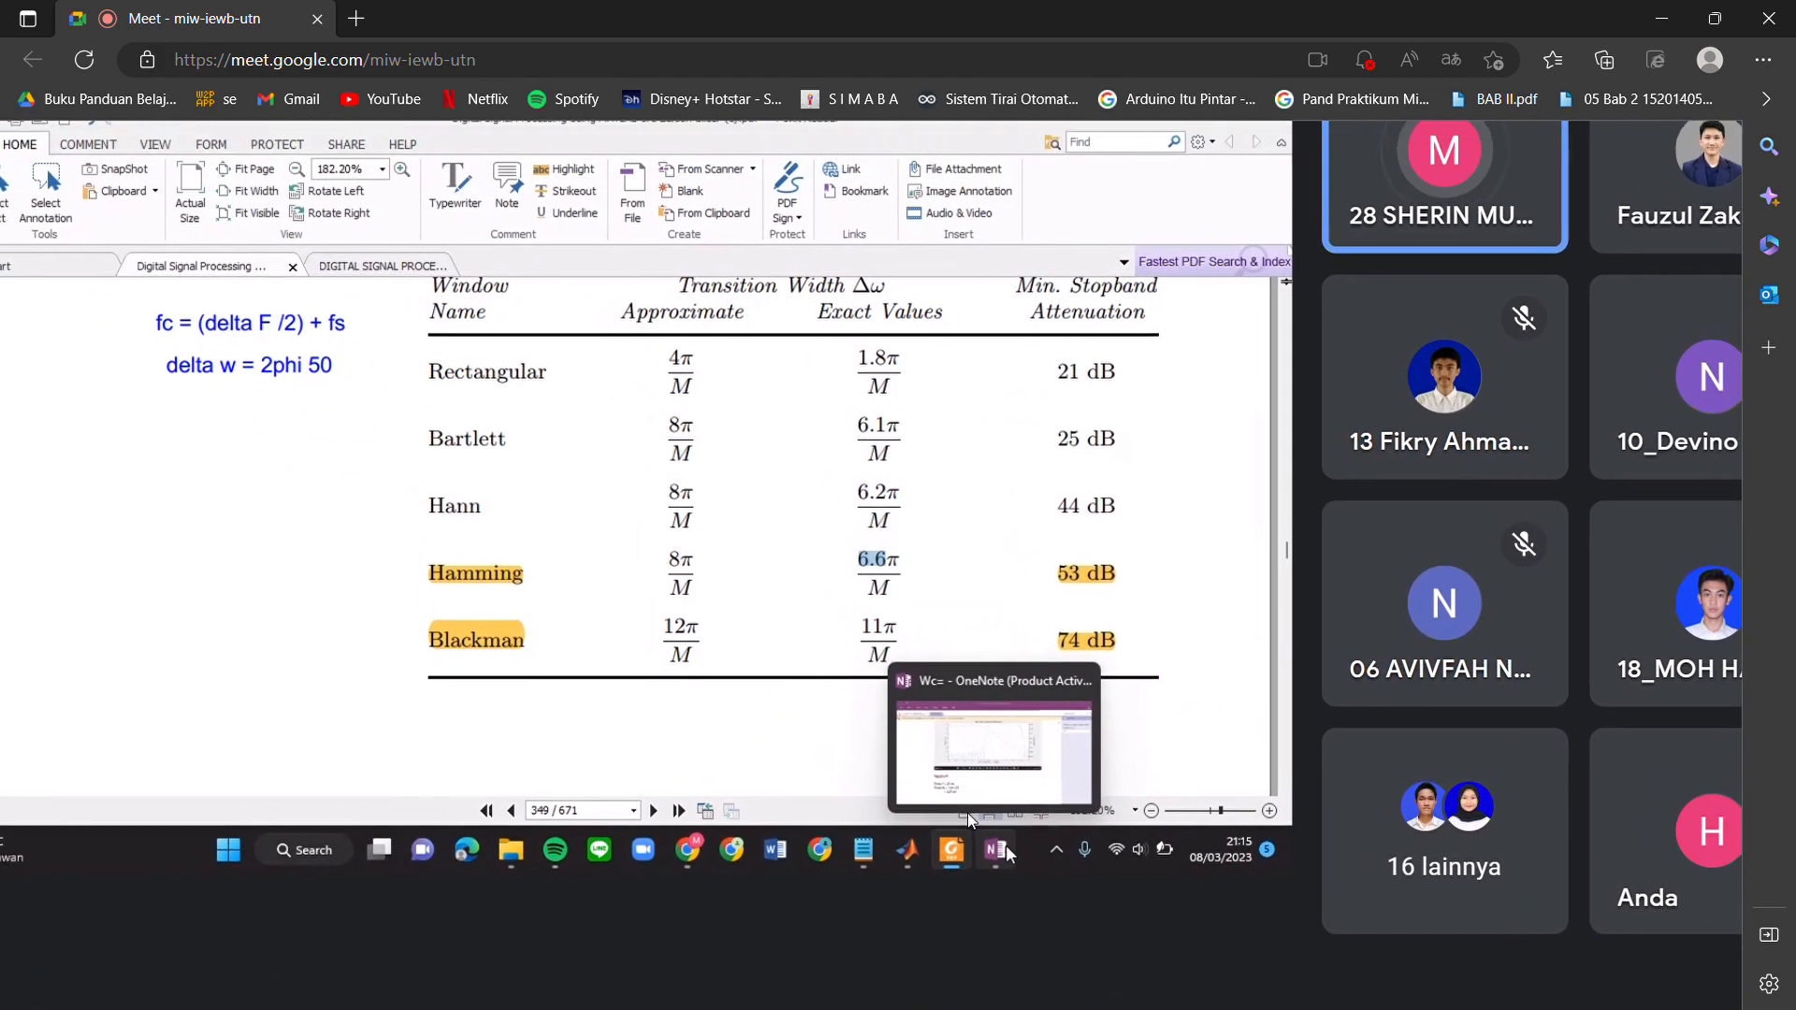
pyautogui.scroll(1, 967, 812)
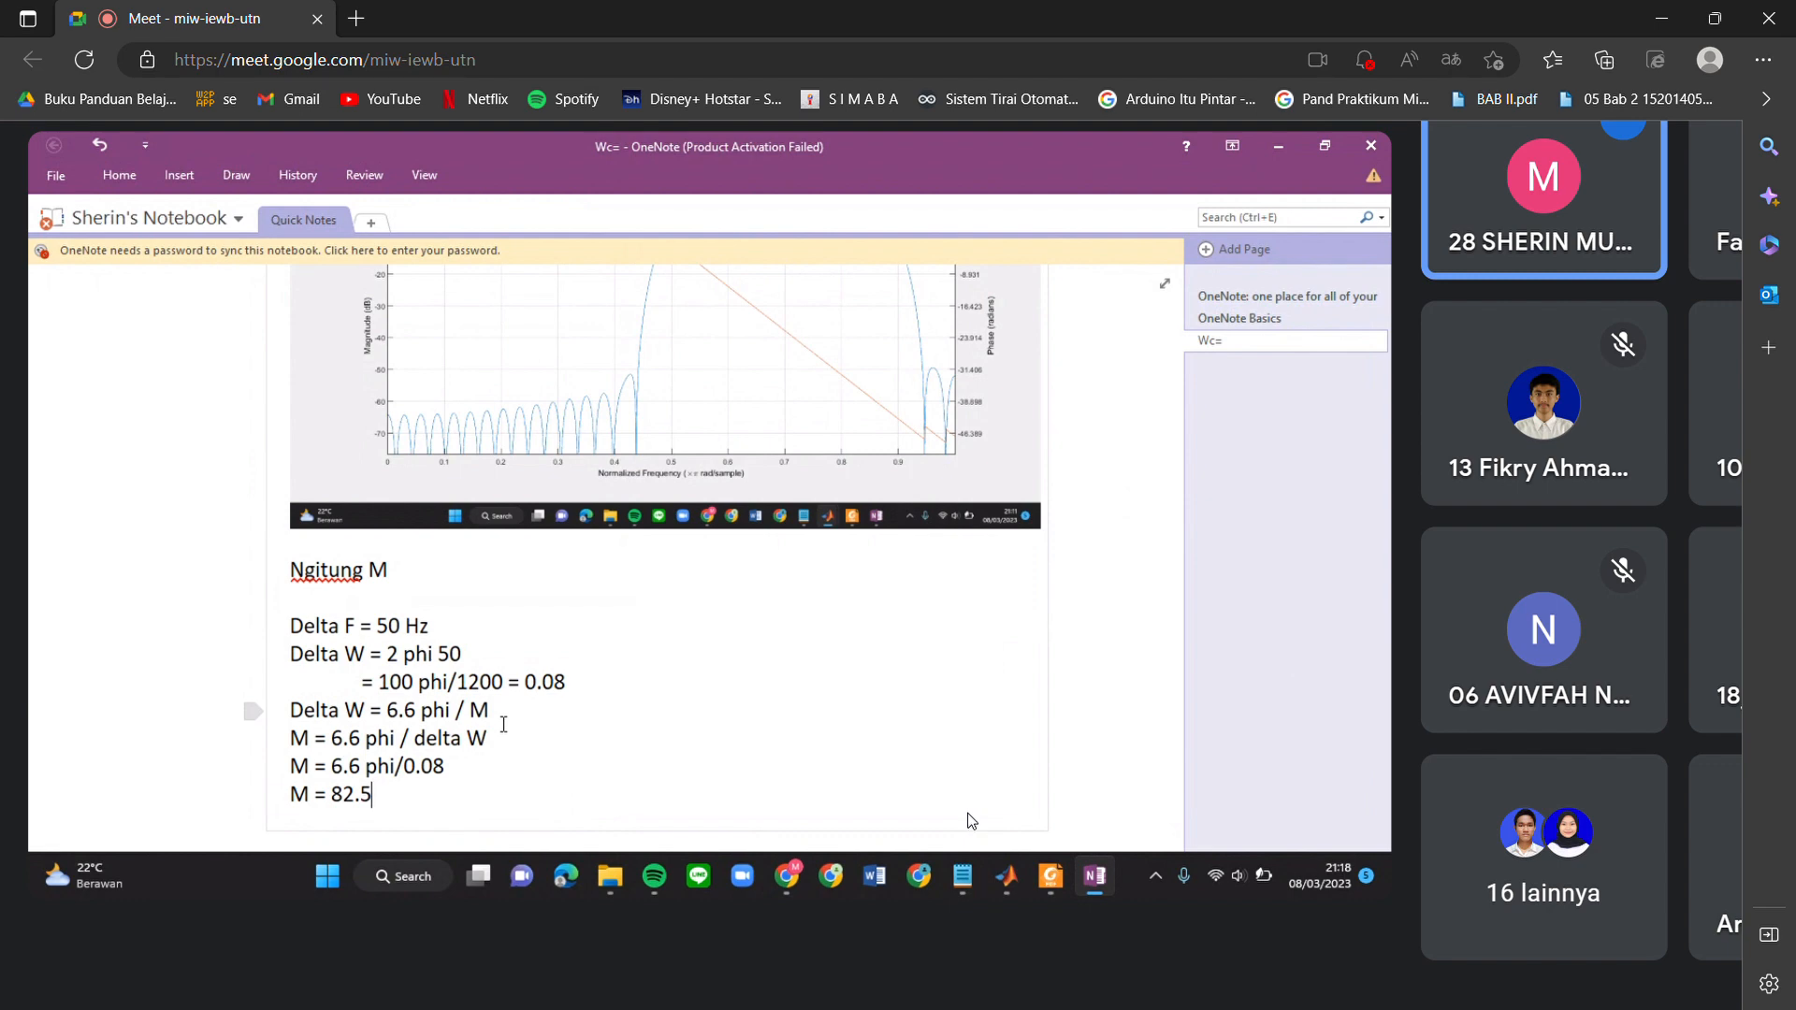
pyautogui.scroll(-3, 971, 821)
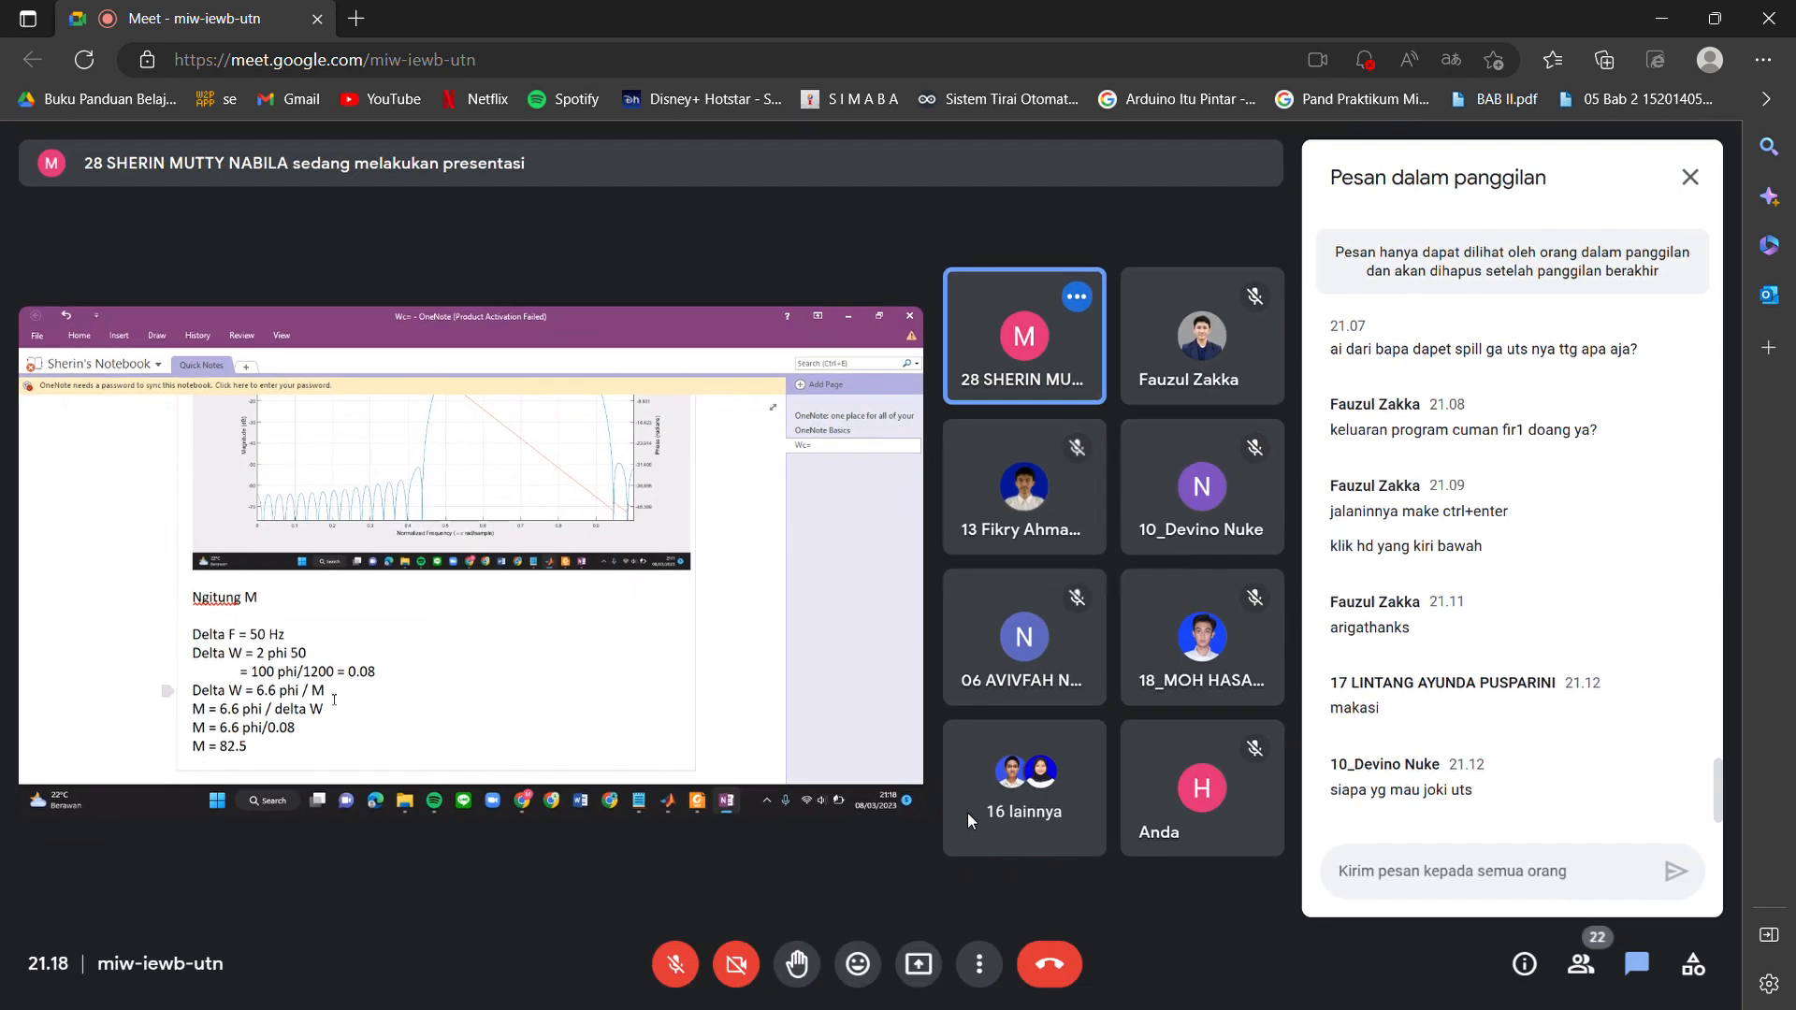